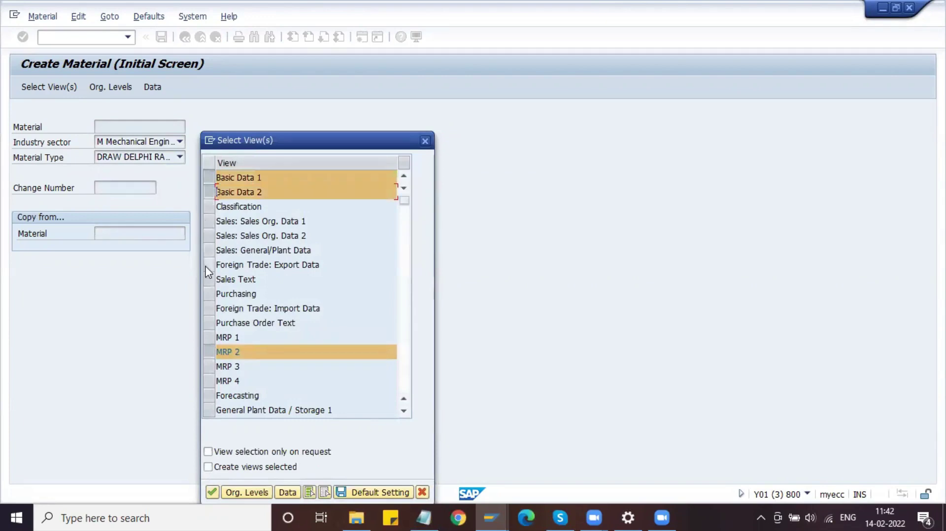
- Add the Purchasing, General Plant Data / Storage 1 and 2, and Accounting 1 views, deselect MRP 2, and confirm the view selection
click(207, 293)
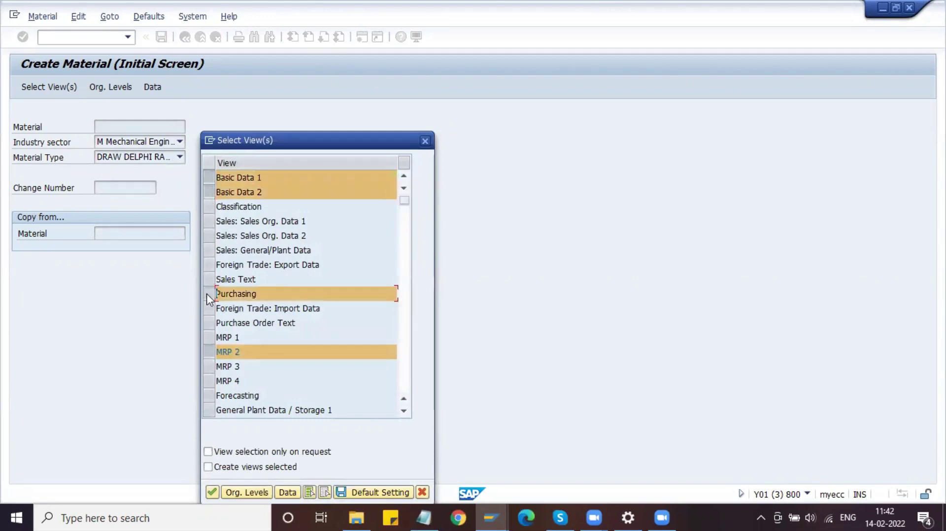
click(209, 352)
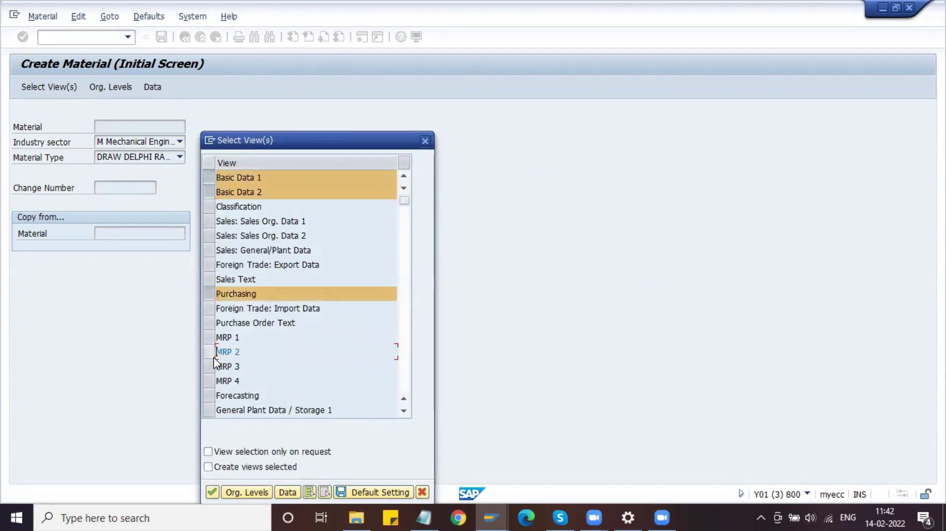
click(209, 411)
scroll(213, 416, down, 3)
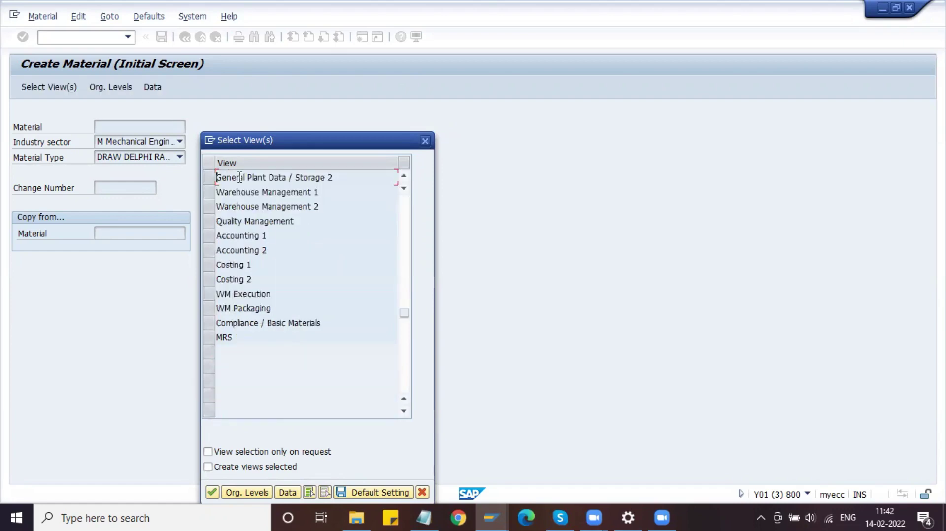
click(209, 175)
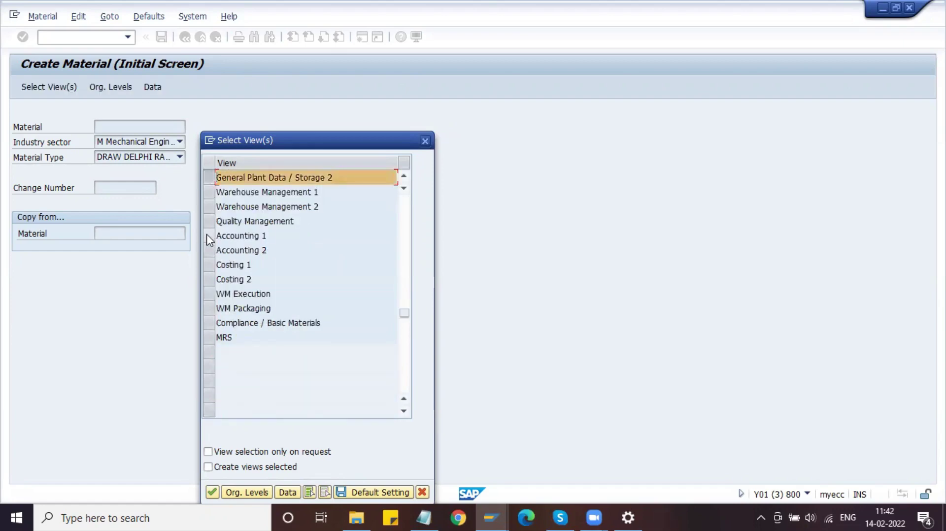
click(207, 236)
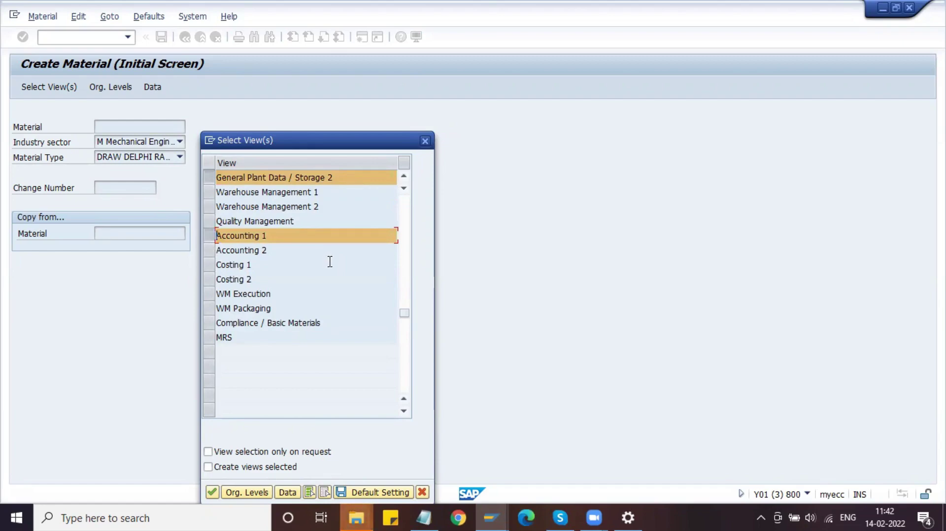
key(Return)
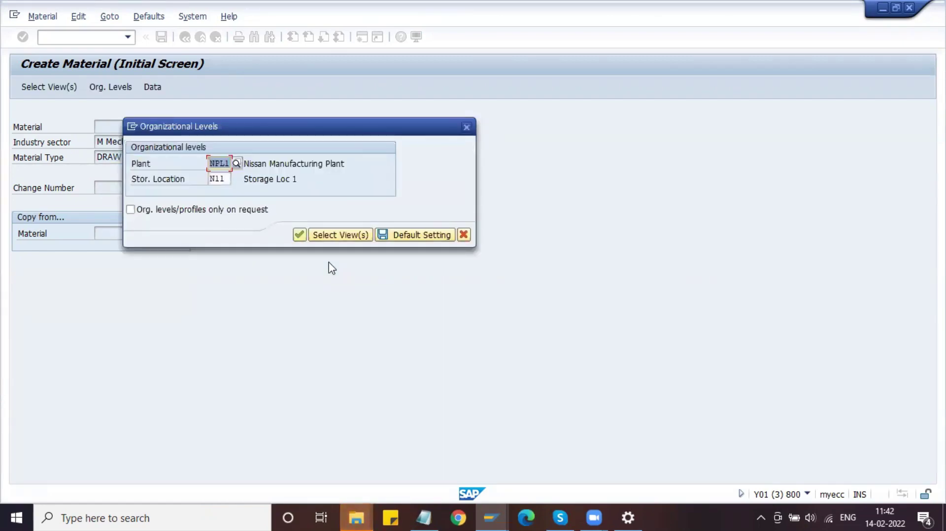
- Set the organizational levels to plant DPL1 and storage location S11 and confirm them
key(BackSpace)
text(DPL1)
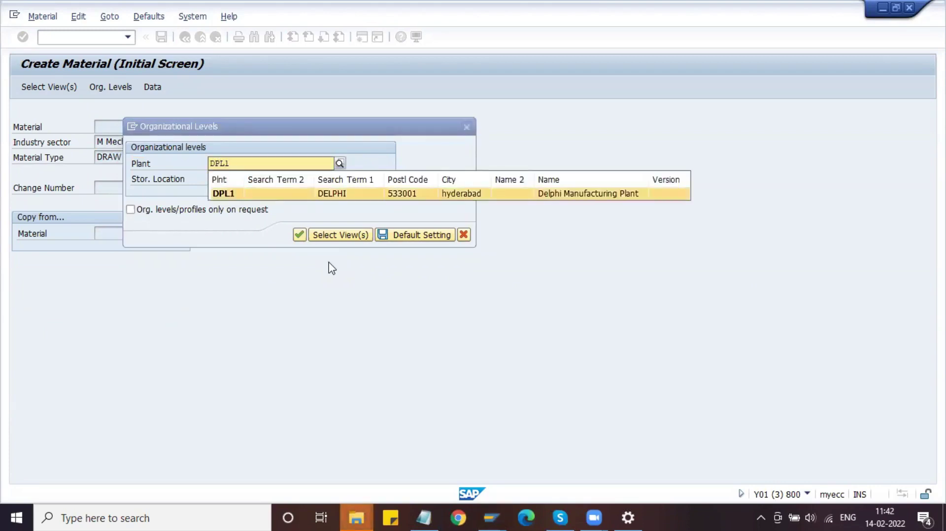
key(Return)
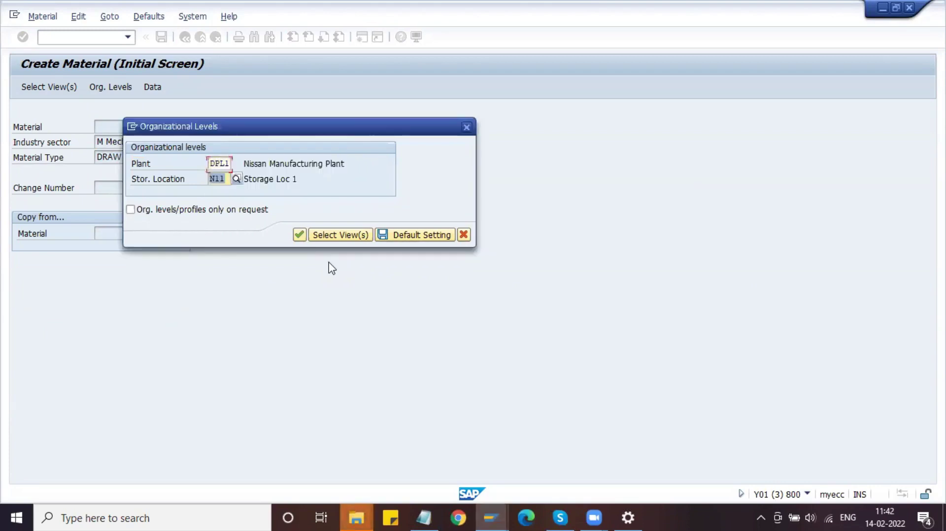
key(BackSpace)
key(BackSpace)
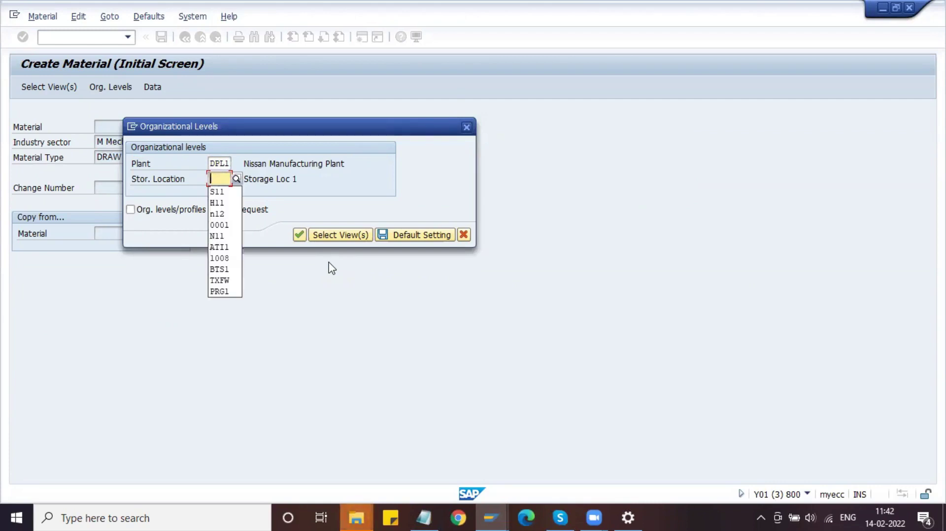
click(222, 192)
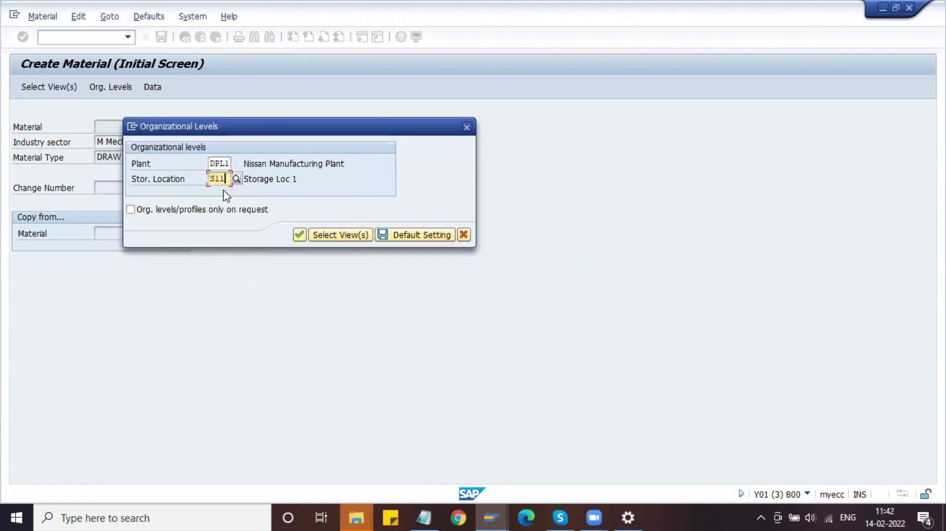
key(Return)
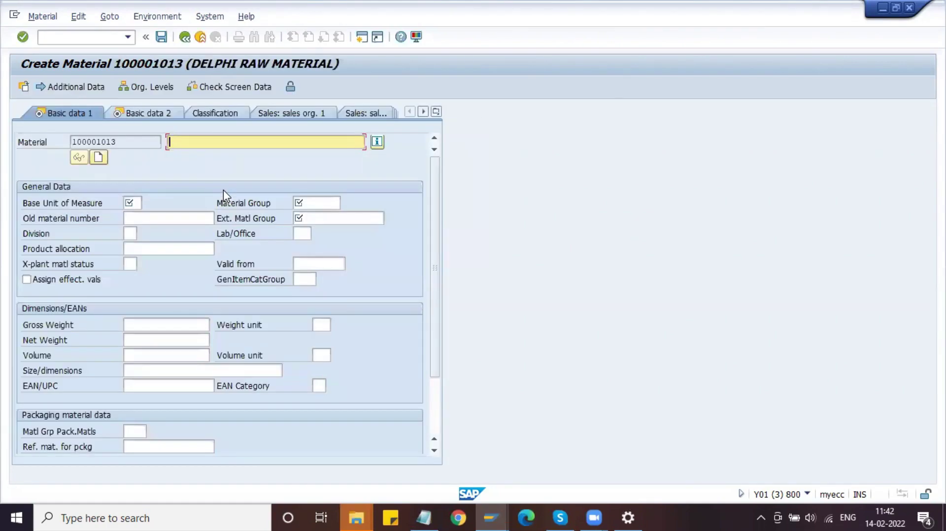
- Enter the material description Break Wire and set the base unit of measure to EA
key(BackSpace)
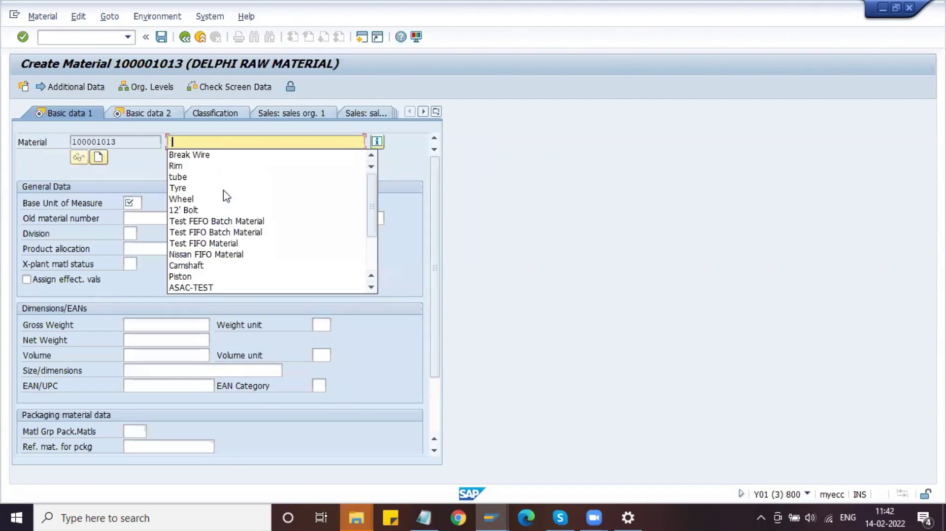
key(Down)
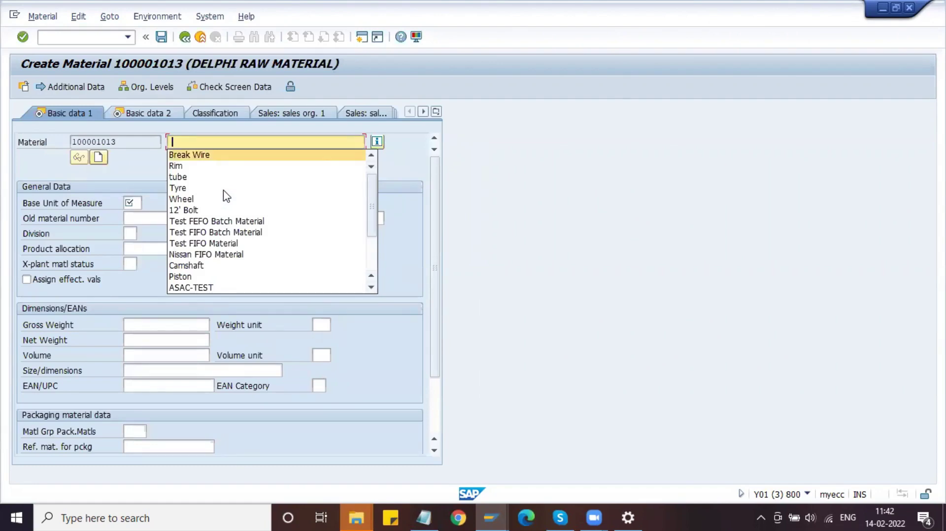
key(Return)
key(Tab)
key(Tab)
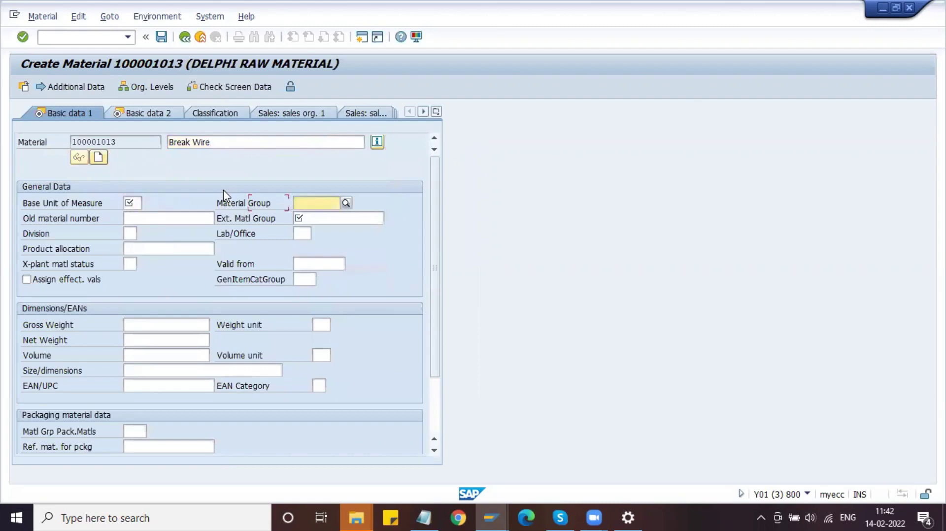
key(shift+Tab)
text(EA)
key(Tab)
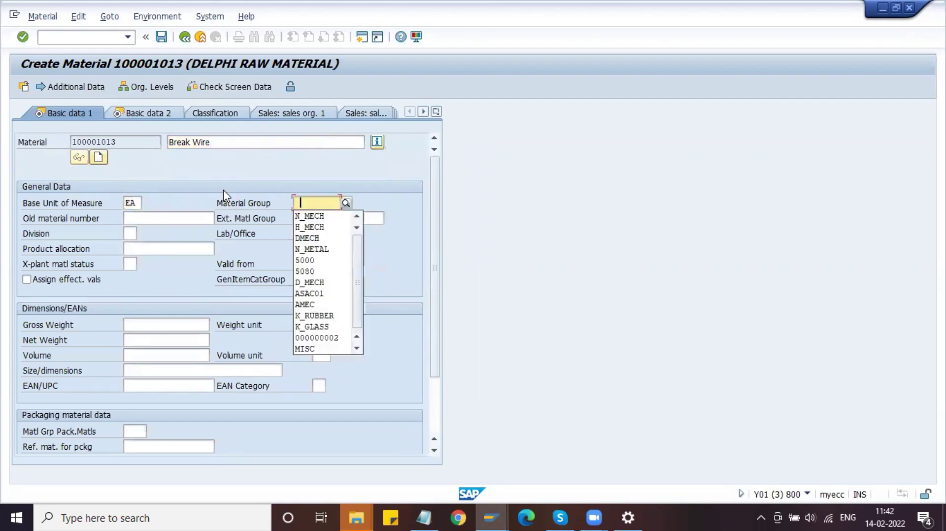
key(Down)
key(Return)
key(Tab)
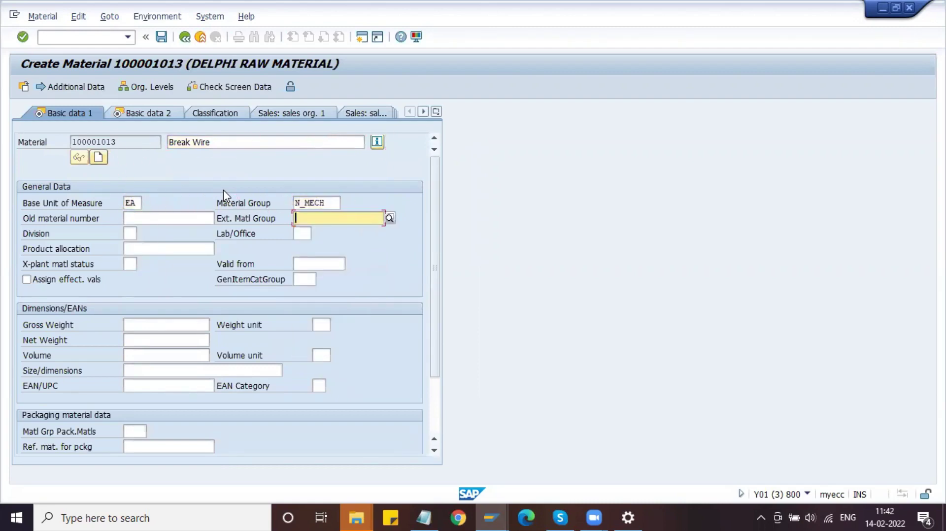
key(shift+Tab)
key(shift+Tab)
- Set the material group to DMECH (Delphi Mech Items)
text(D)
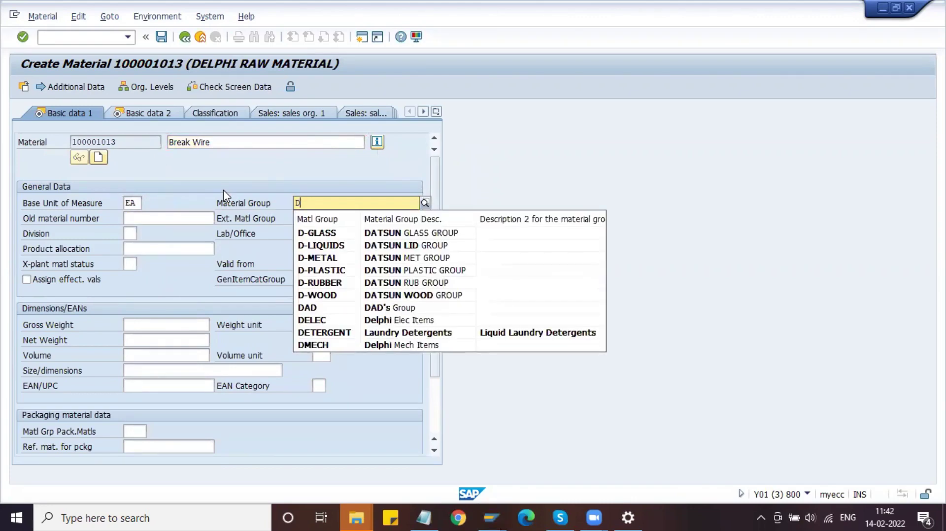
key(Down)
key(Down)
key(Down)
key(Down)
key(Down)
key(Down)
key(Down)
key(Down)
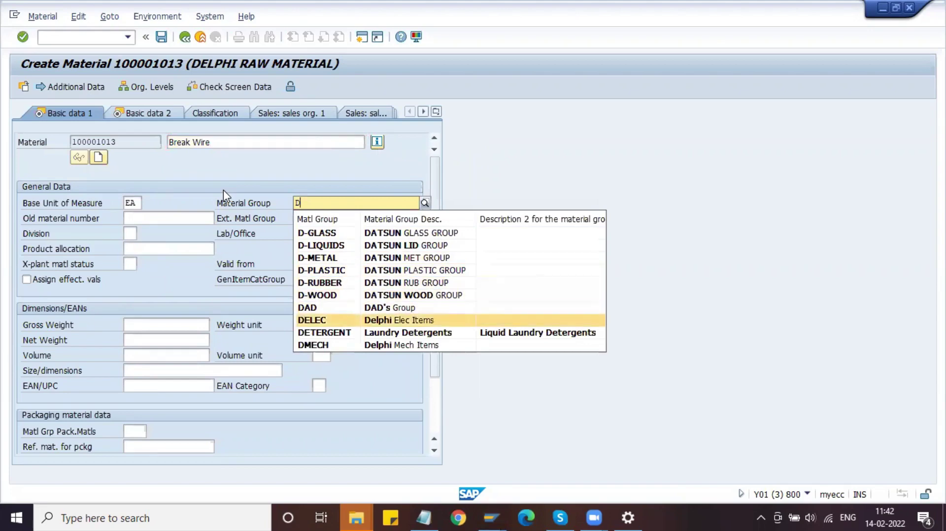
key(Down)
key(Down)
key(Return)
- Set the external material group to LOW END in the general data
key(Tab)
key(Tab)
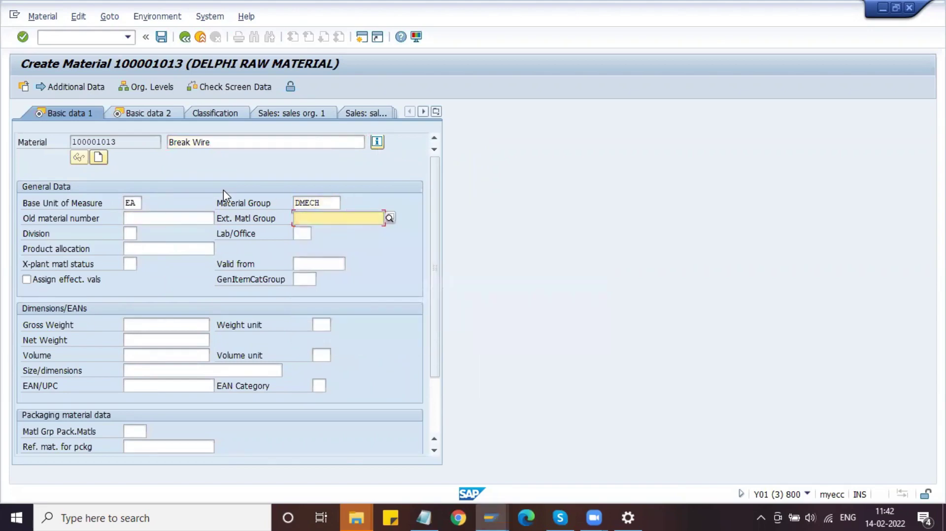
key(space)
key(Down)
key(Return)
key(Tab)
key(Tab)
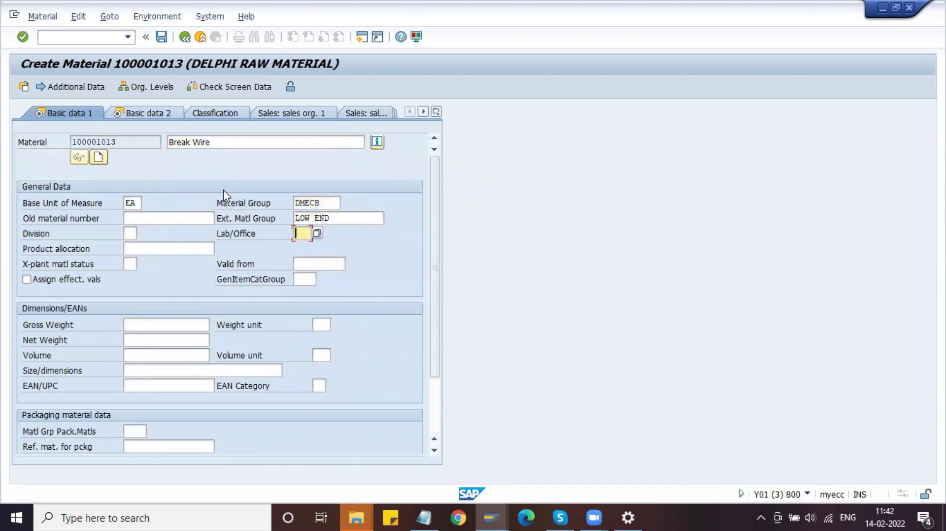
key(Tab)
key(Tab)
key(Tab)
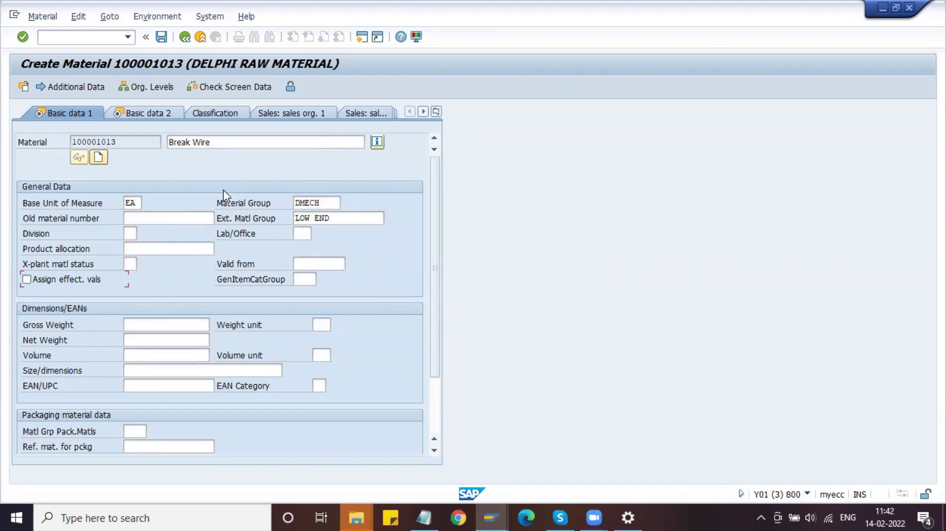
- Set the gross weight to 3 KG and the net weight to 2, and continue to the Basic data 2 view
click(165, 324)
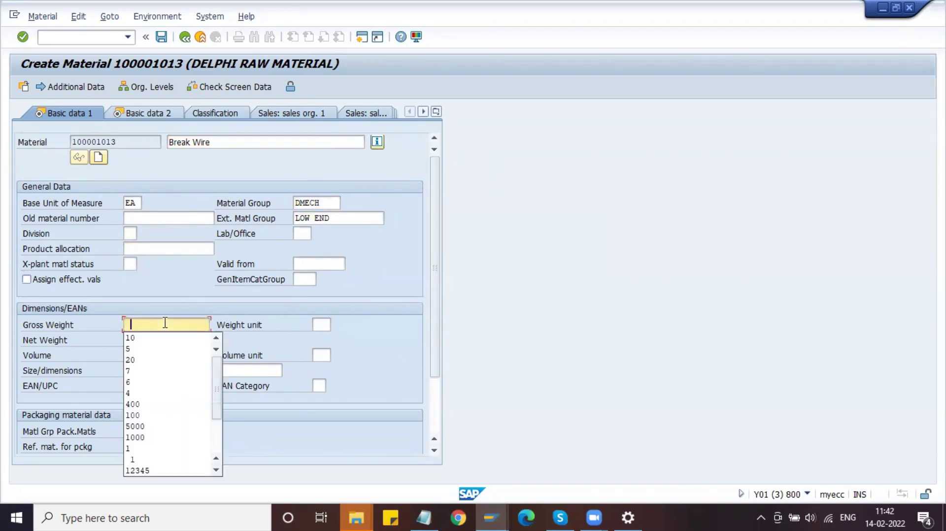
key(Down)
key(Down)
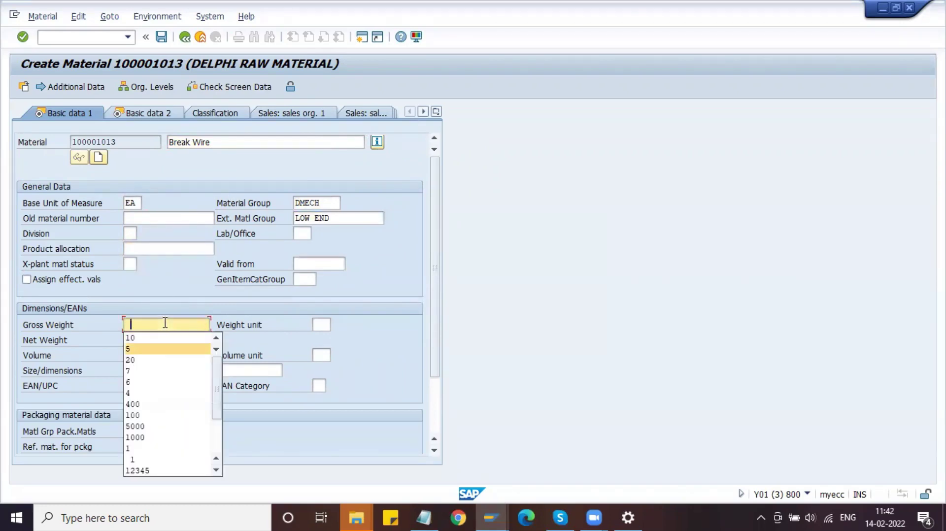
text(3)
key(Tab)
text(KG)
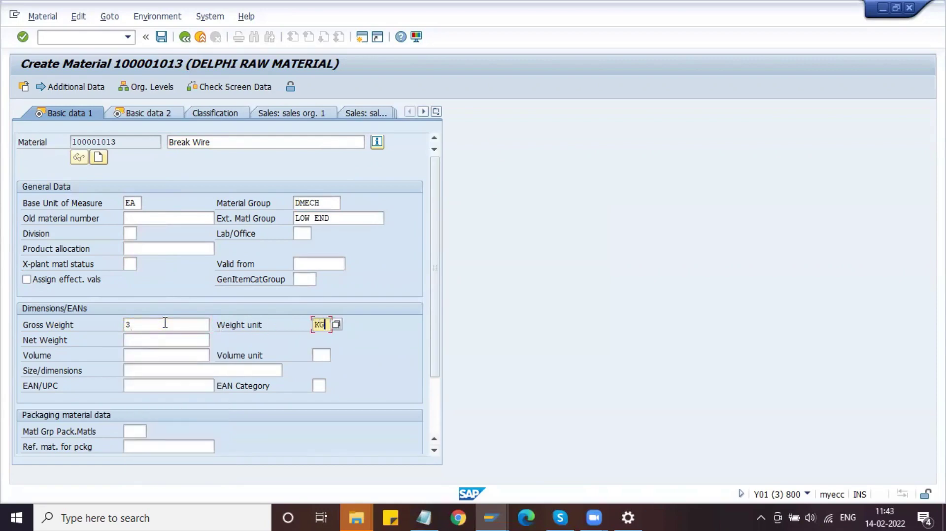
key(Tab)
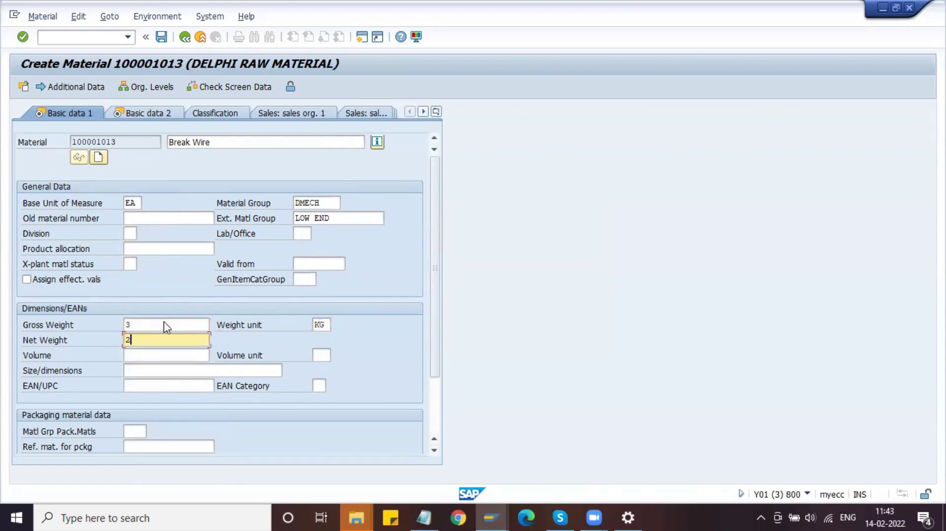
text(2)
key(Return)
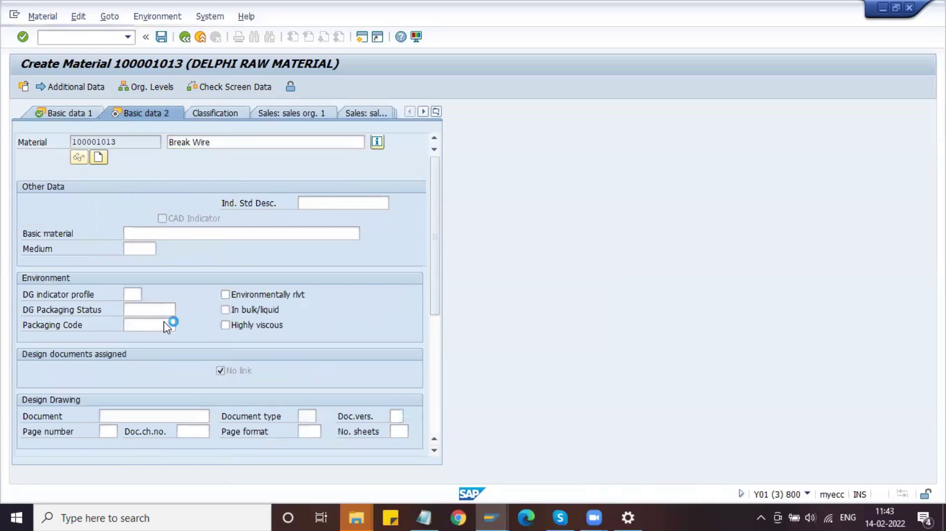
- Assign purchasing group DPG (Delphi Purch Grp) in the Purchasing view and continue to the plant storage data
key(Return)
key(Tab)
key(Tab)
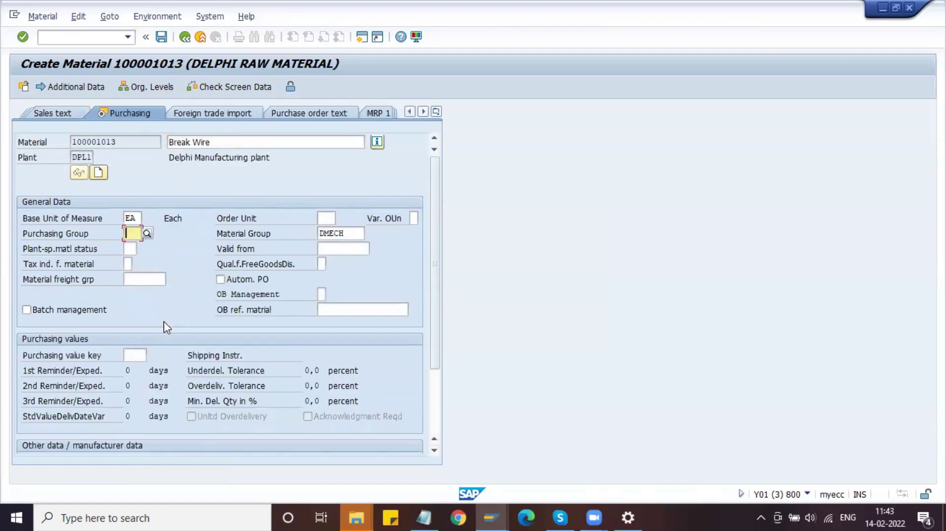
text(D)
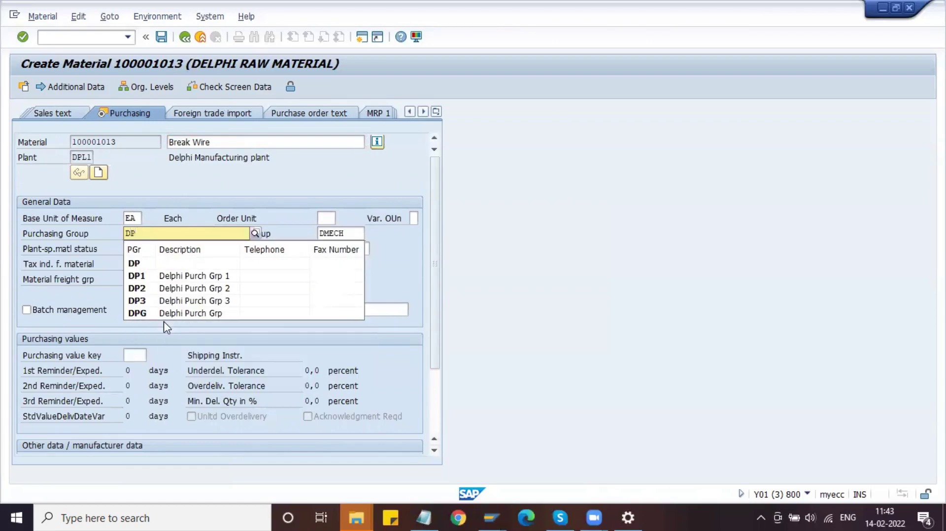
text(P)
key(Down)
key(Down)
key(Down)
key(Down)
key(Down)
key(Return)
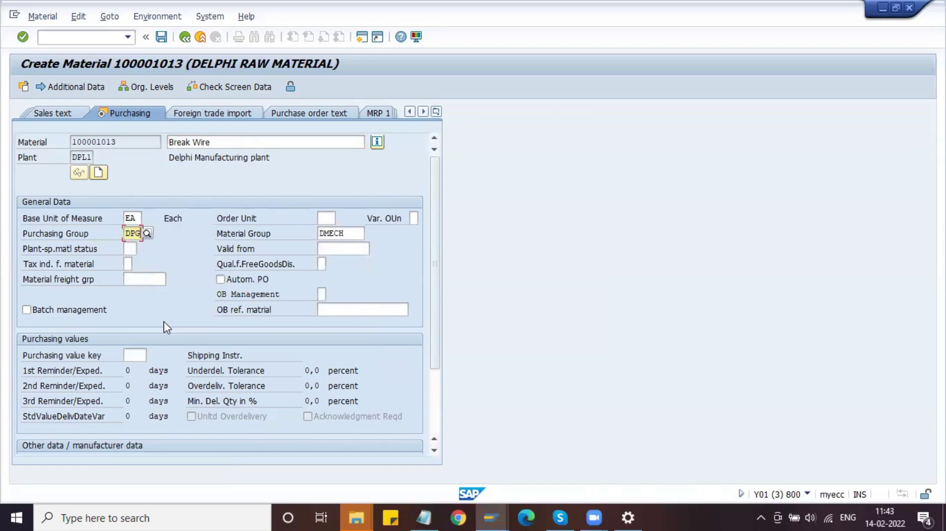
key(Return)
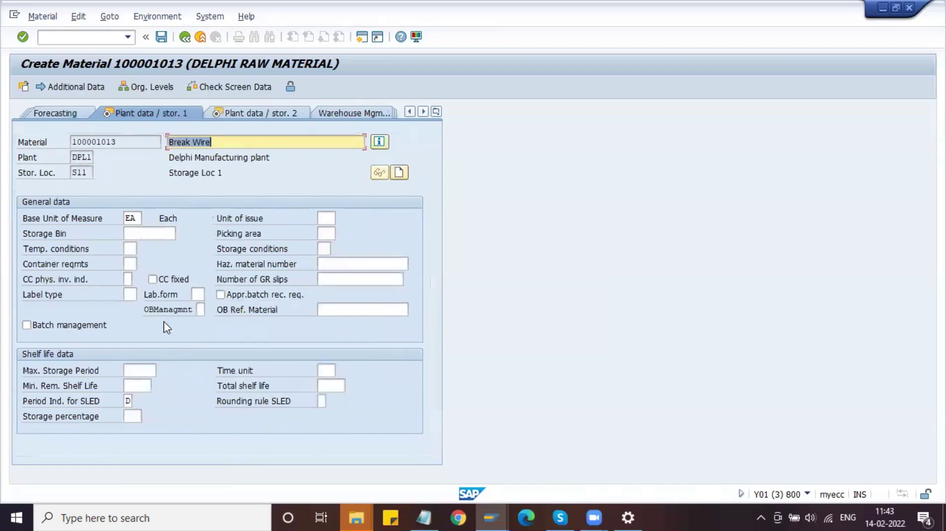
- Enter valuation class 3000 and moving price 50 in the Accounting 1 view and proceed past the last data screen
key(Return)
key(Return)
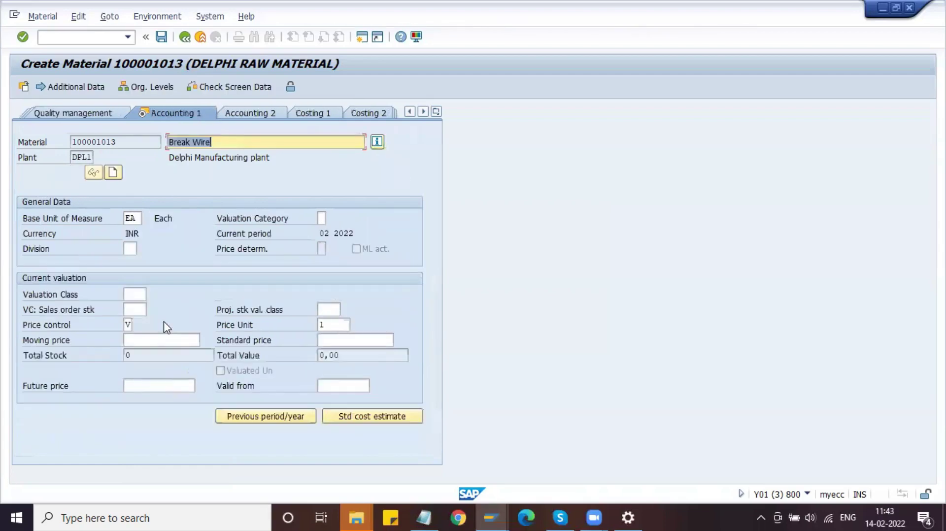
click(129, 294)
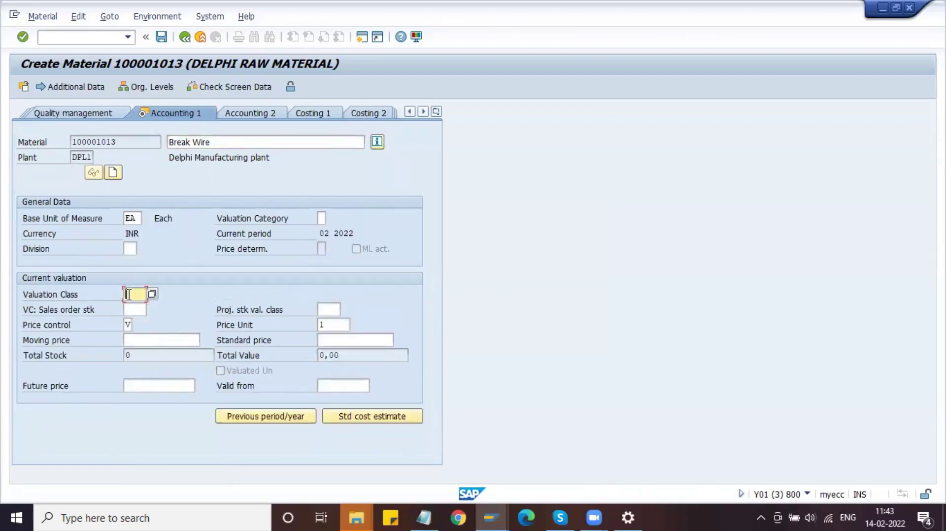
text(3000)
key(Tab)
key(Tab)
key(Tab)
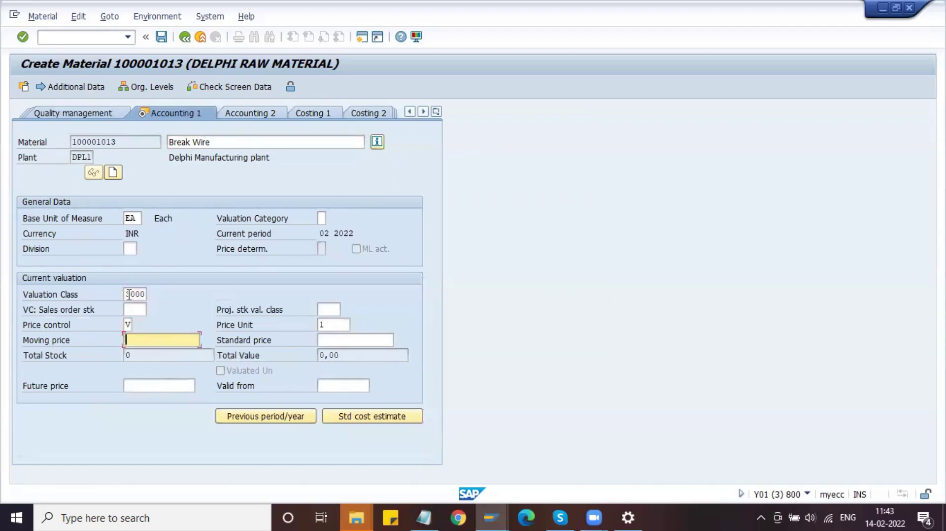
text(50)
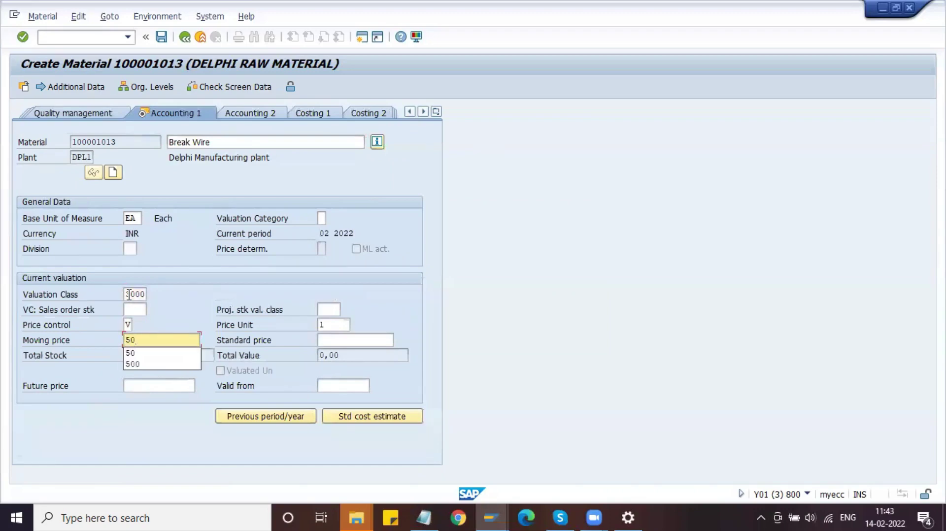
key(Return)
key(Return)
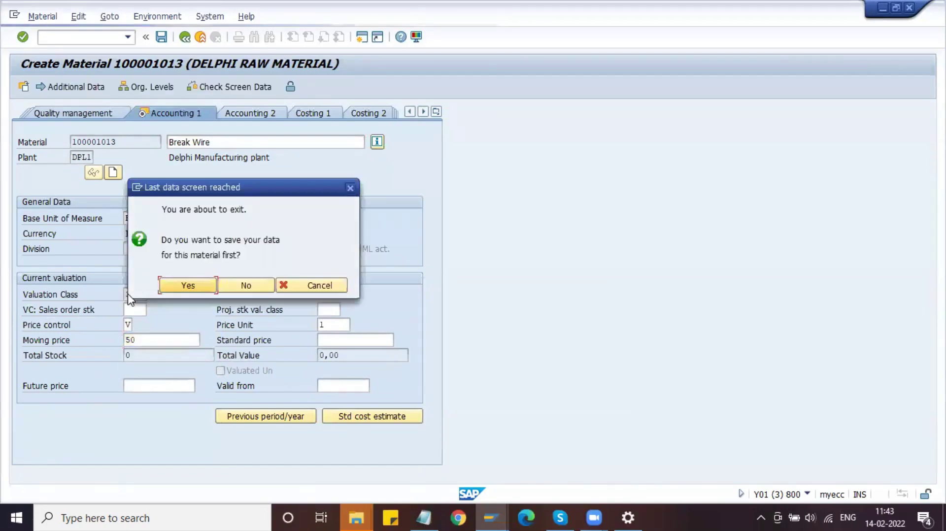
- Save the new Break Wire material and open the Display Material transaction MM03
key(Return)
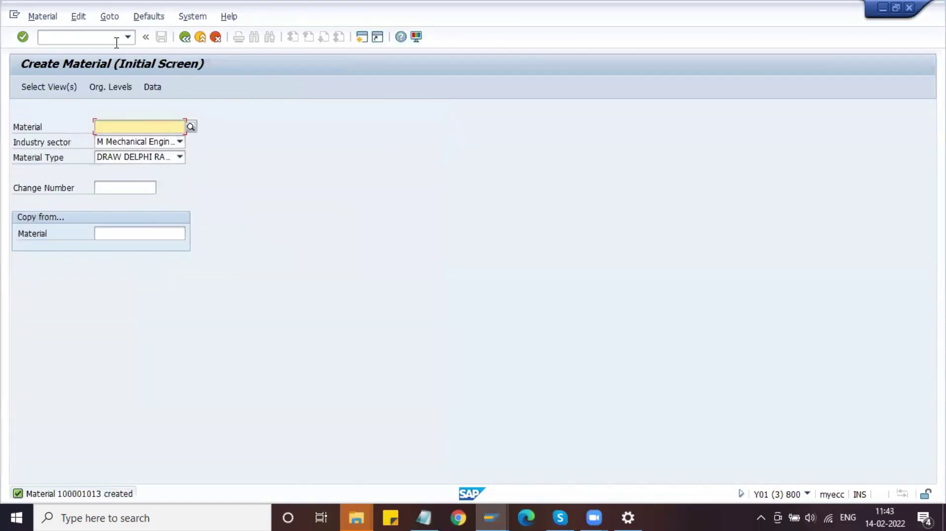
click(116, 42)
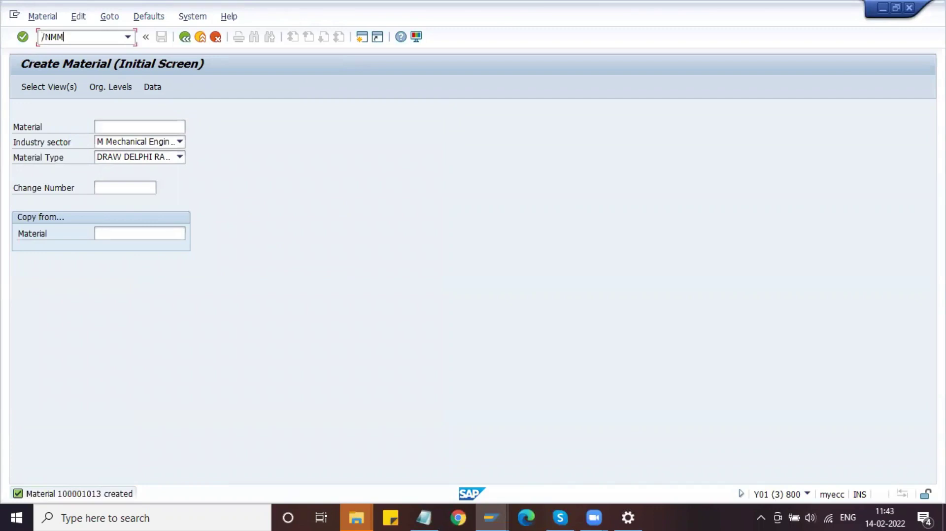
text(/NMM03)
key(Return)
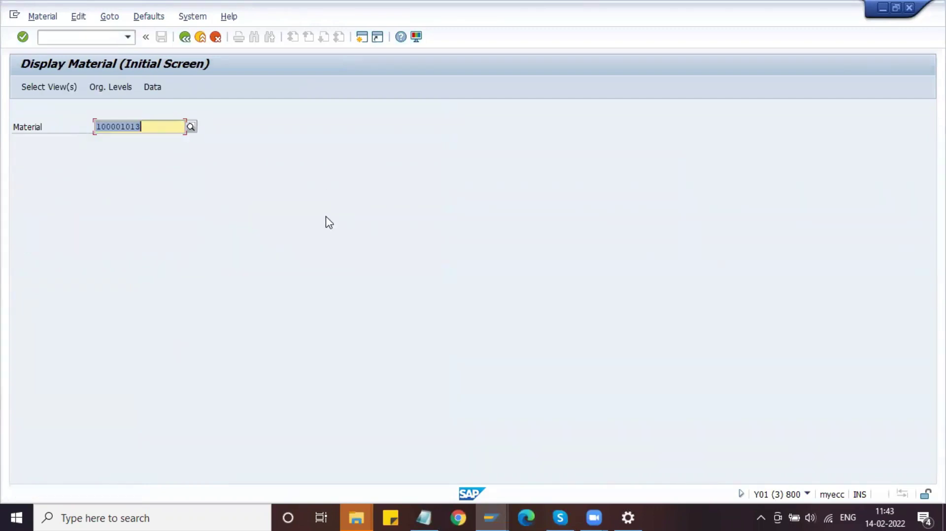
- Run the MMBE stock overview for material 100001013 and examine the stock of company code DMOT
click(93, 37)
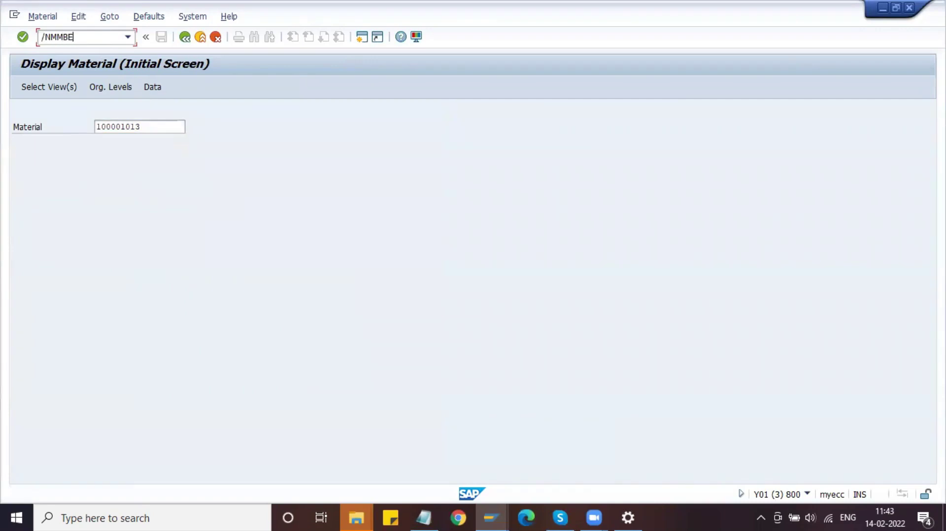
key(Return)
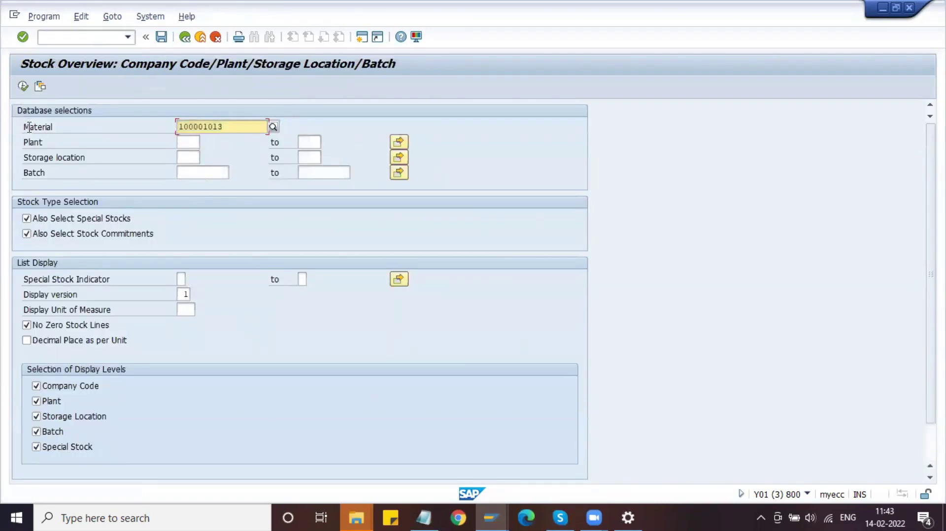
click(23, 87)
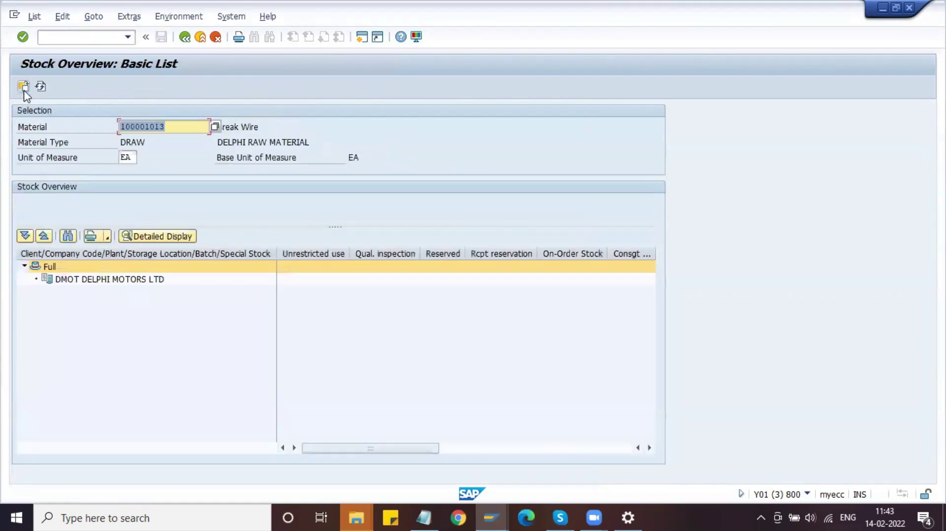
click(138, 278)
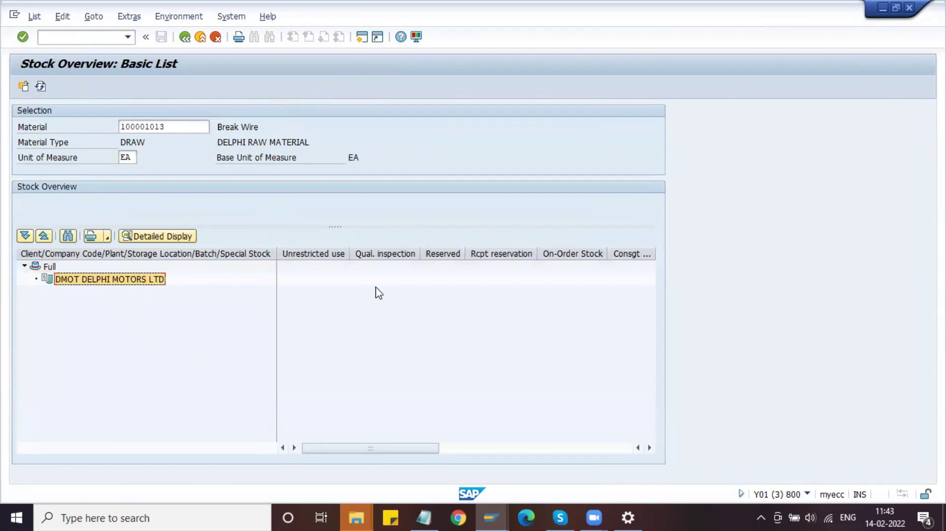
click(92, 40)
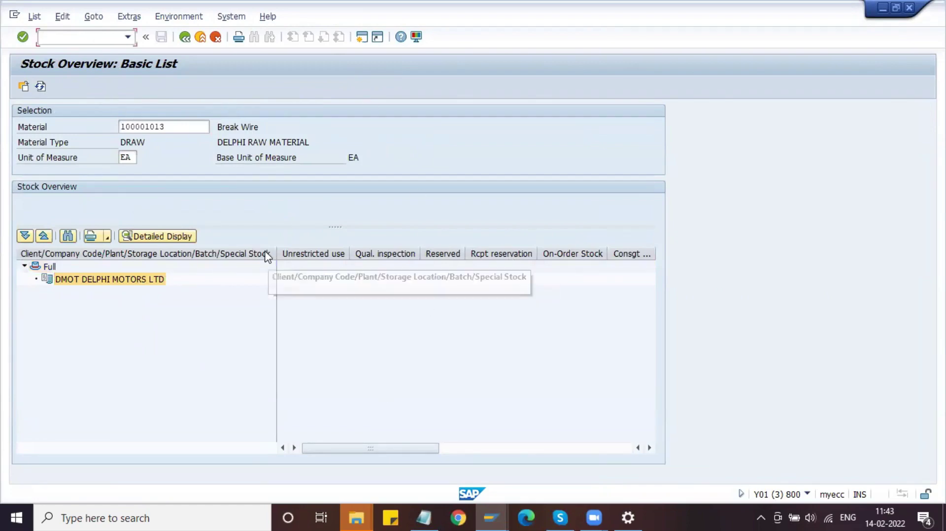
- Close the Display Document session and switch to the Standard PO session for a new purchase order
click(496, 516)
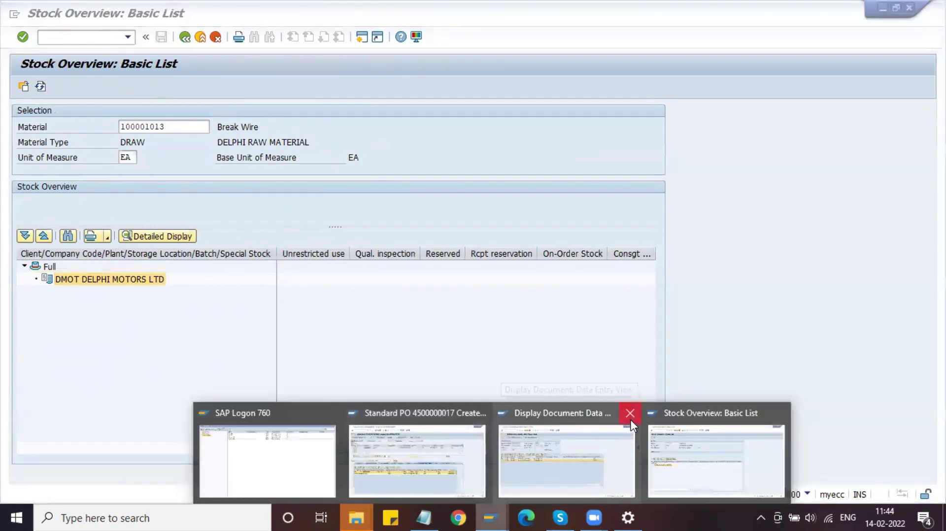
click(630, 413)
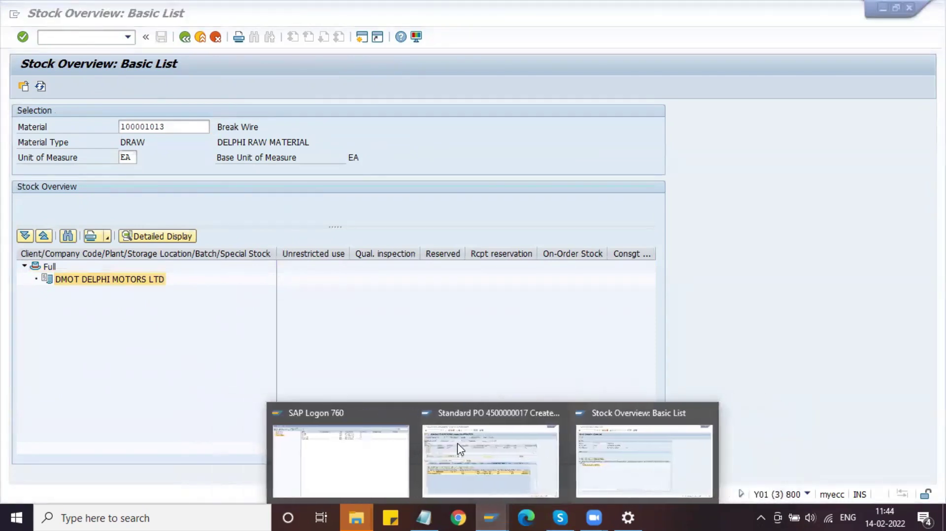
click(464, 447)
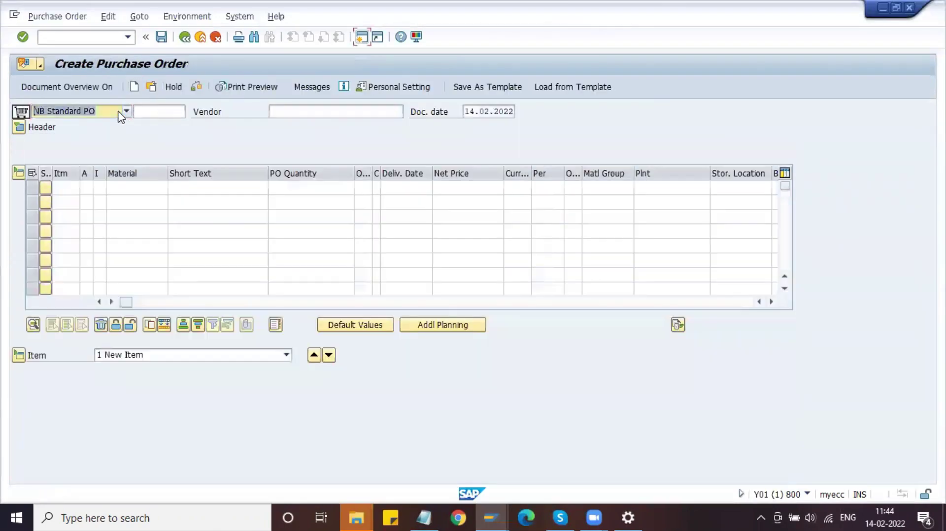
- Set the purchase order's document type to DNB Delphi Standard PO
click(120, 115)
key(d)
key(d)
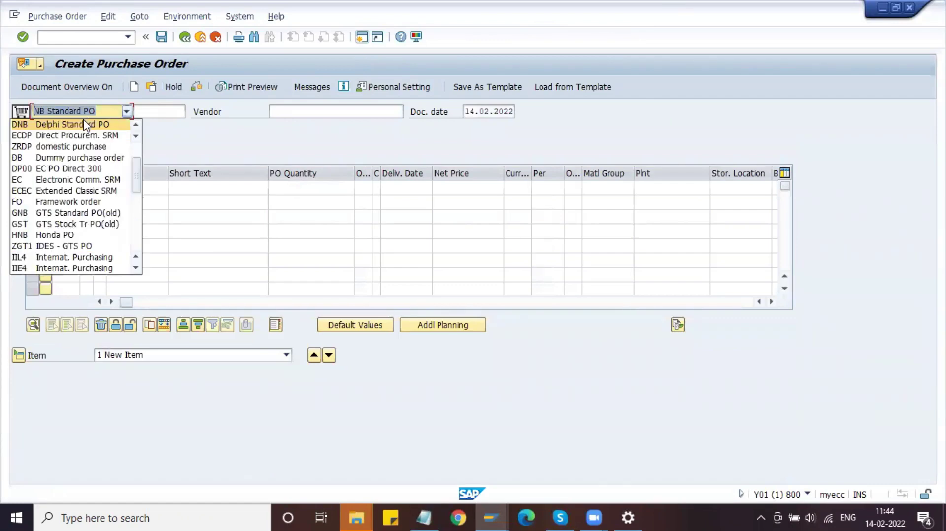
click(86, 125)
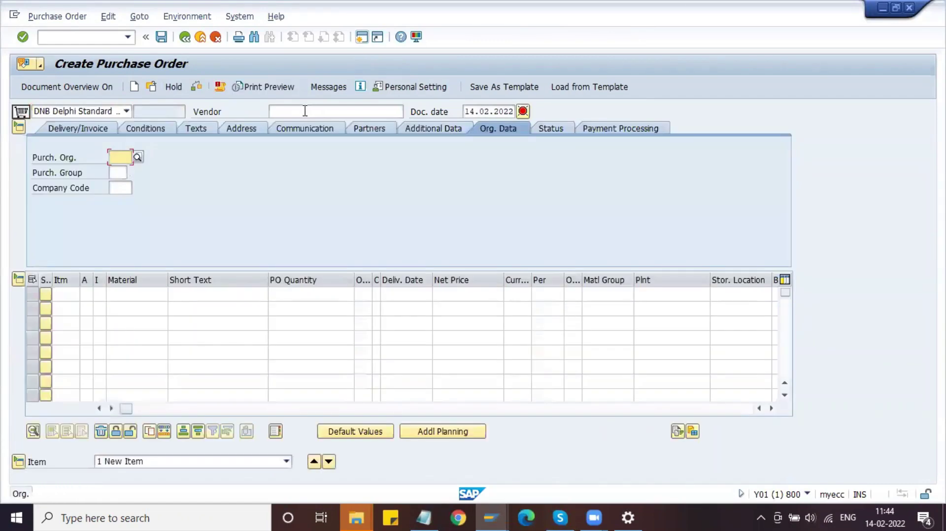
click(305, 111)
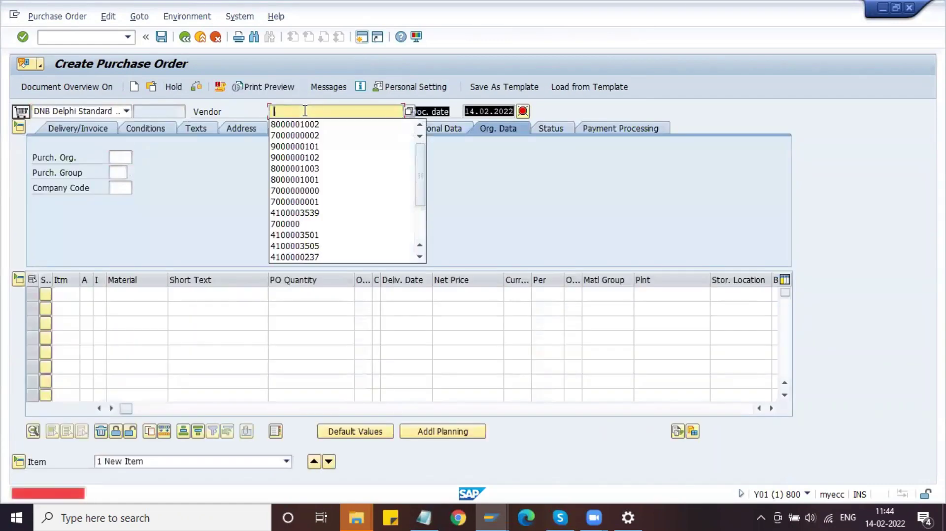
key(Down)
key(Return)
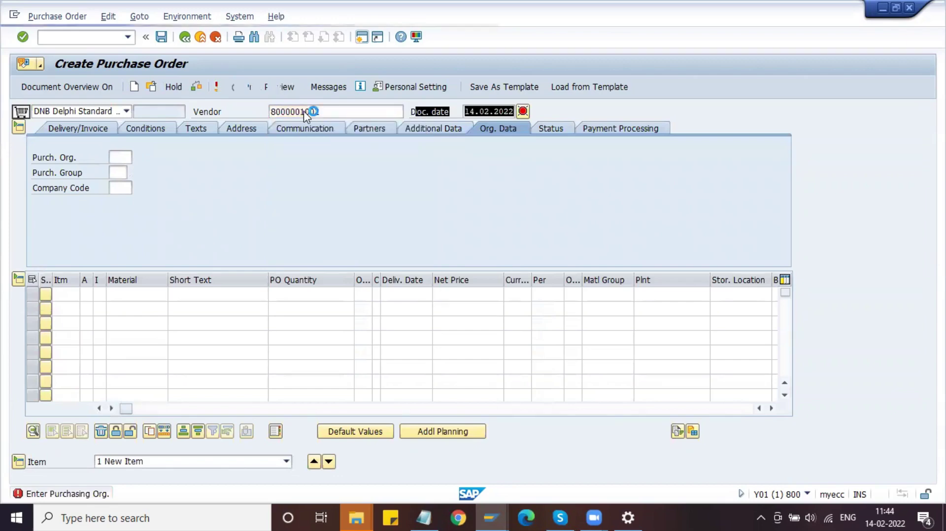
click(360, 112)
key(Tab)
key(shift+Tab)
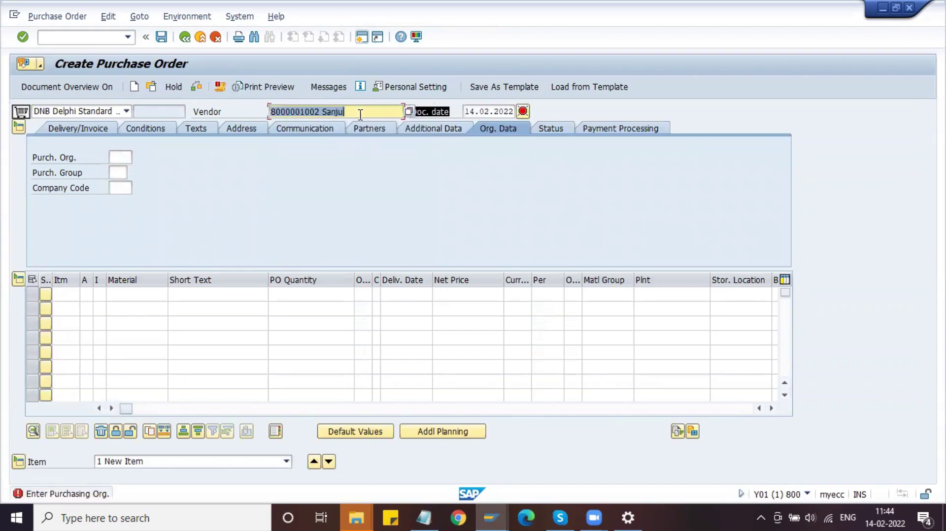
key(BackSpace)
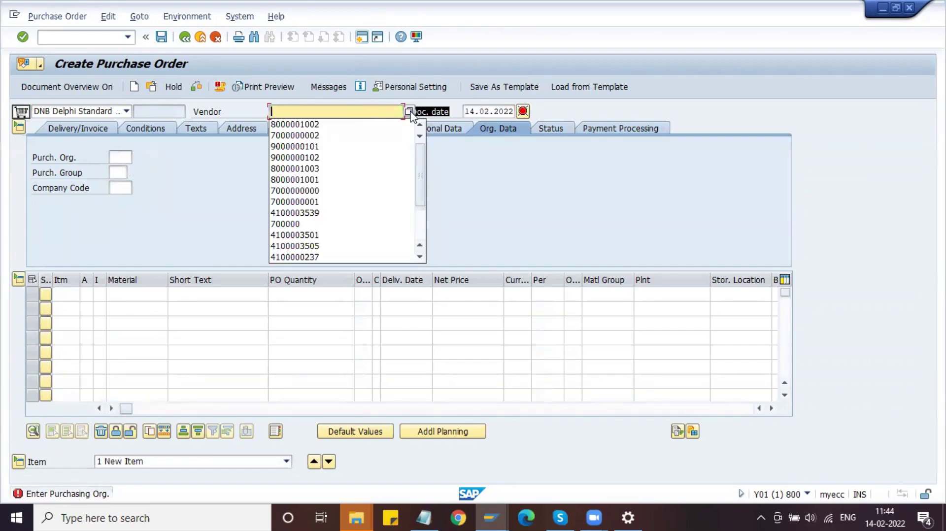
- Search the vendors of company code DMOT and assign Domestic Vendor to the purchase order
key(Tab)
key(Return)
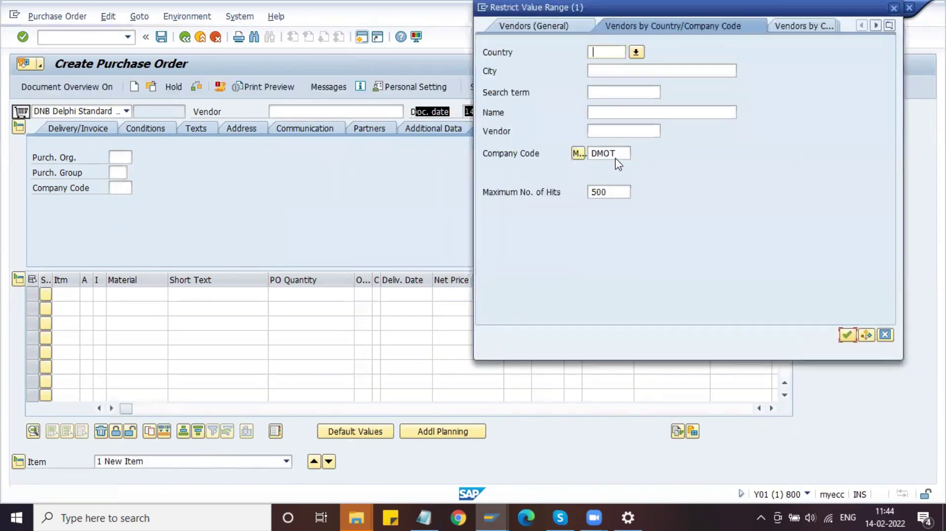
click(847, 336)
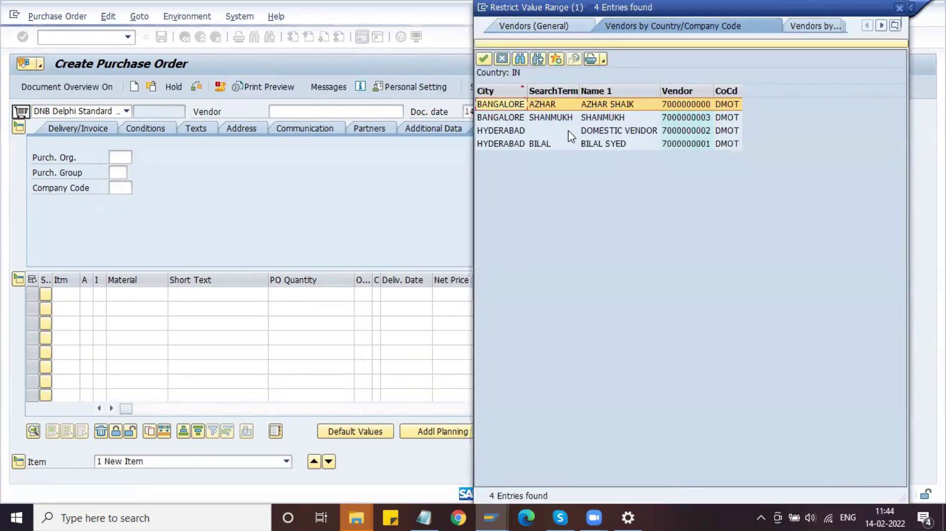
double_click(569, 131)
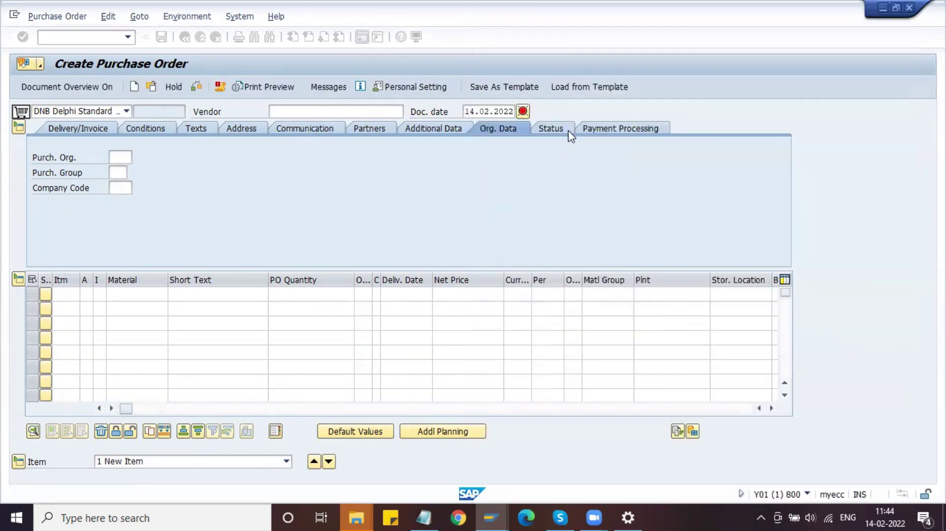
- Enter purchasing organization DLPO, purchasing group DPG and company code DMOT in the header's organizational data
click(120, 157)
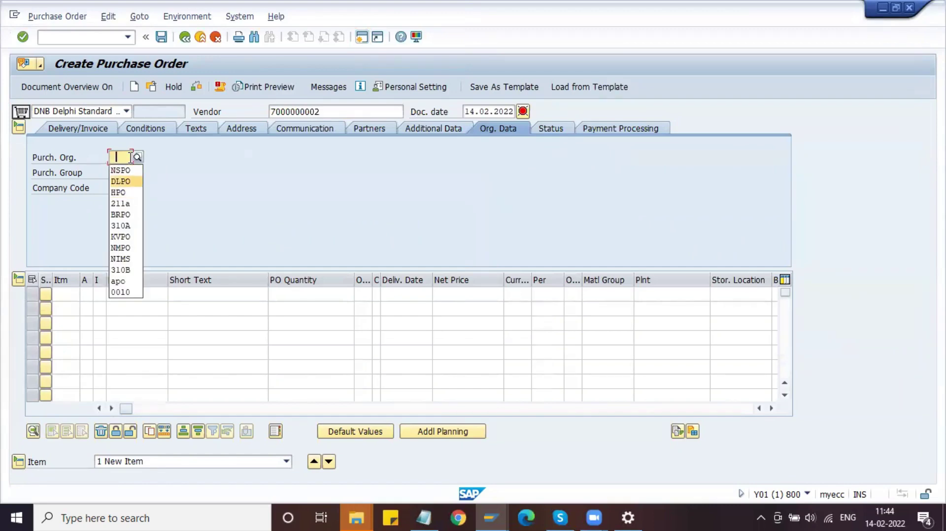
key(Tab)
key(Down)
key(Tab)
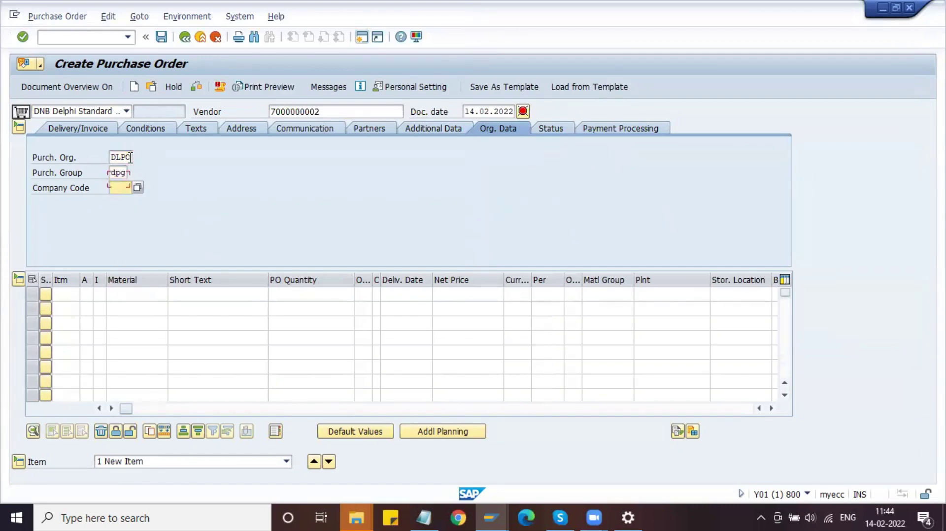
key(Down)
key(Return)
key(Return)
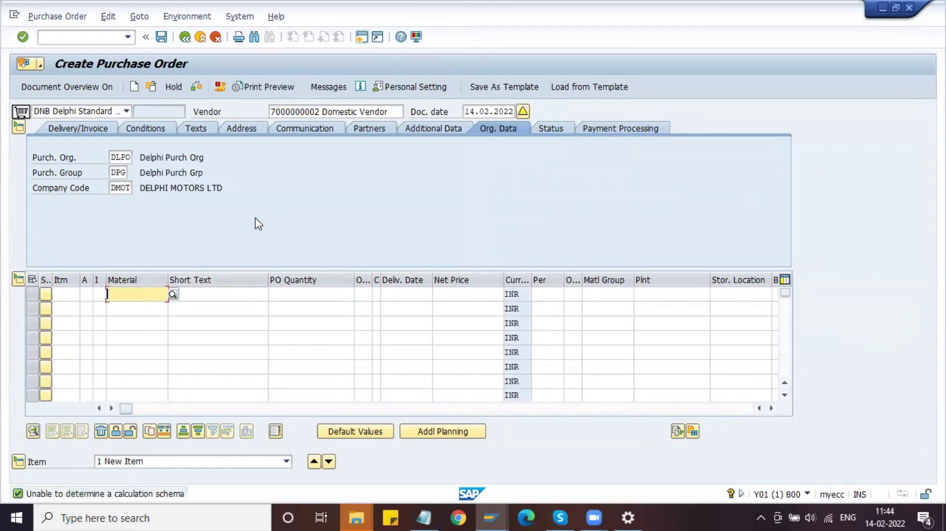
- Add an order item for material 100001013 with a PO quantity of 1000
text(100001013)
key(Tab)
key(Tab)
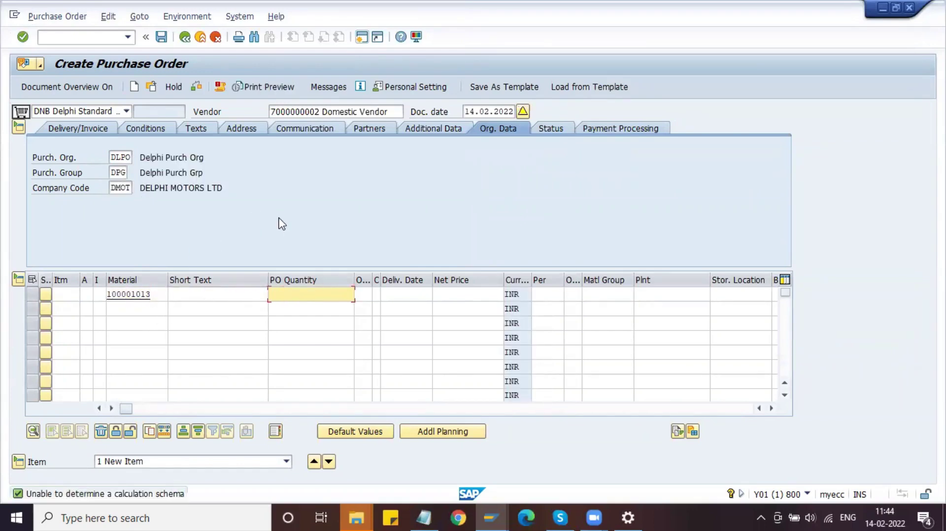
text(1000)
key(Tab)
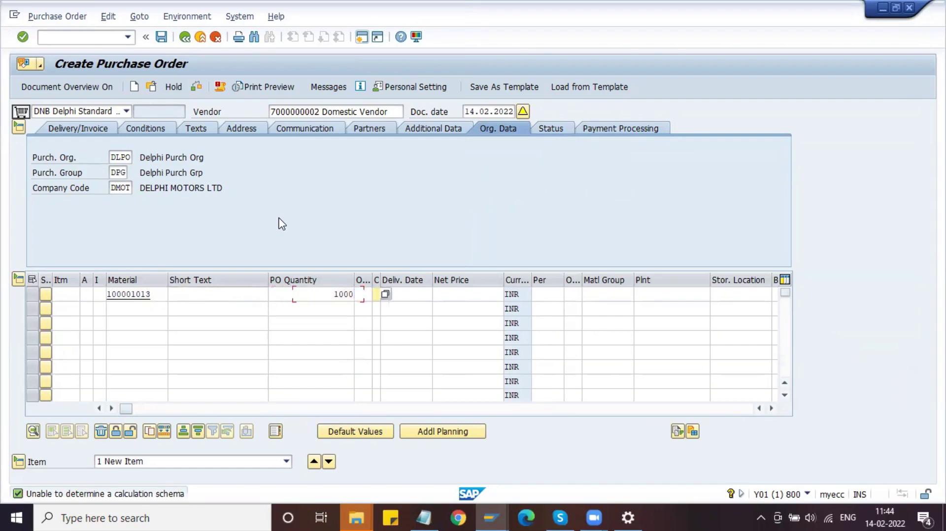
key(Tab)
key(Tab)
key(Tab)
key(Tab)
key(Tab)
key(Tab)
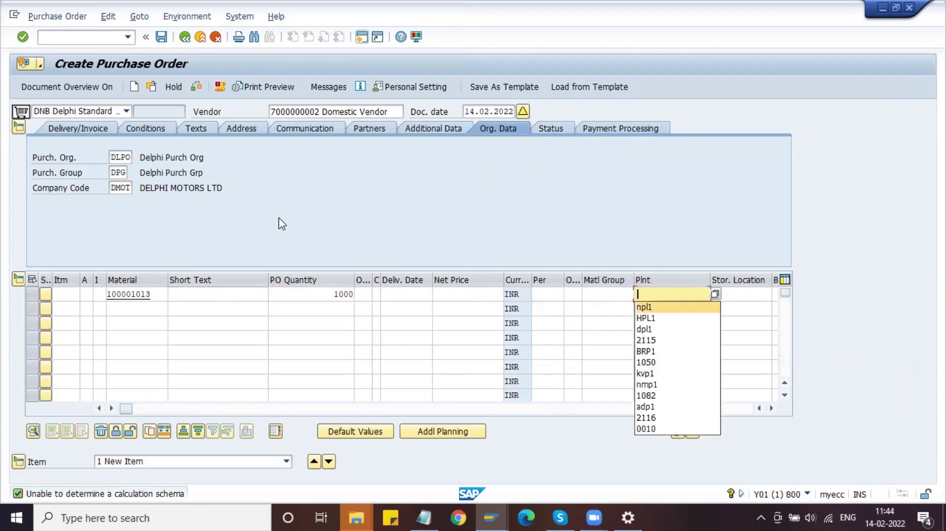
text(npl1)
key(BackSpace)
key(BackSpace)
key(BackSpace)
key(BackSpace)
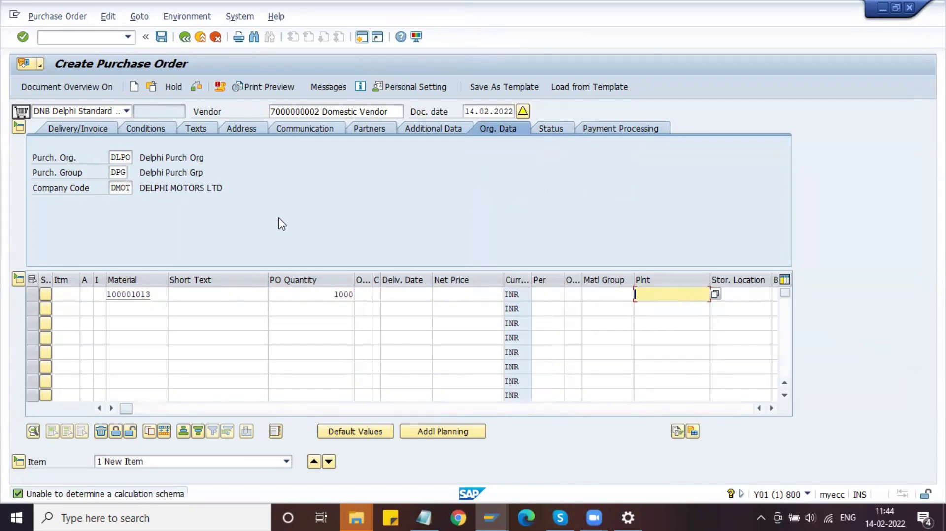
- Assign plant DPL1 and storage location S11 to the Break Wire item and confirm the item data
key(Down)
key(Down)
key(Down)
key(Return)
key(Tab)
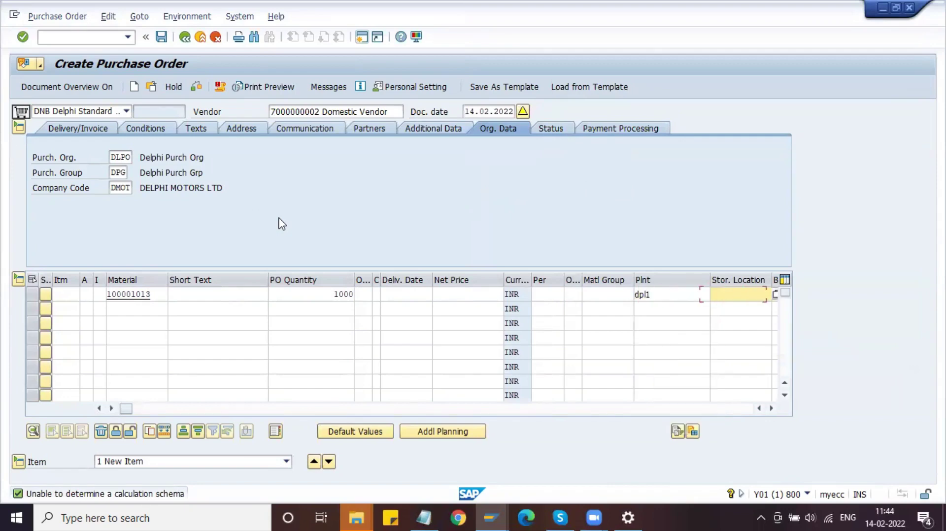
text(s11)
key(Escape)
key(Return)
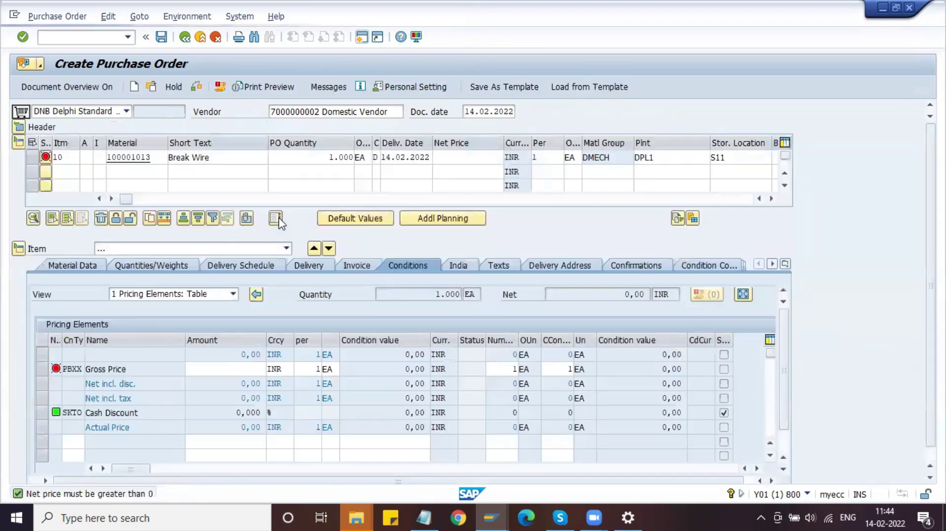
- Set the Break Wire item's net price to 50 INR and run the purchase order check
click(471, 158)
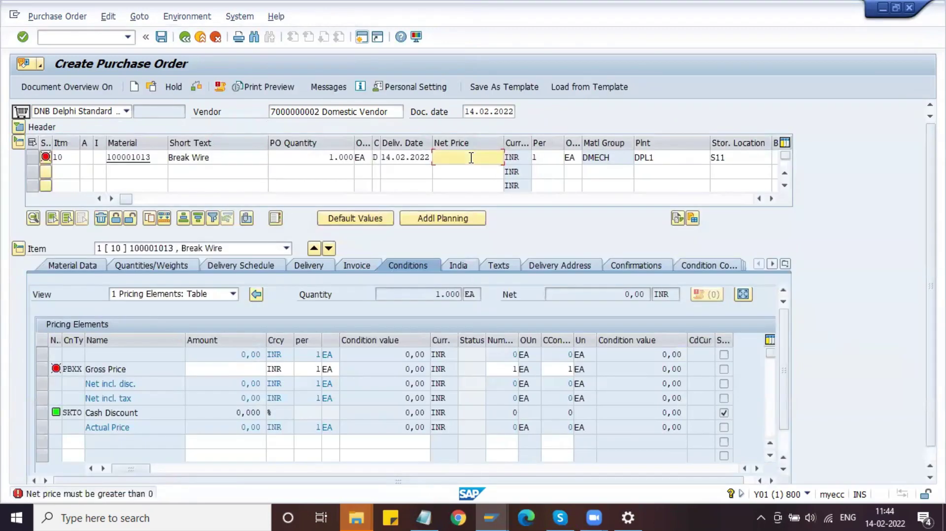
text(50)
key(Return)
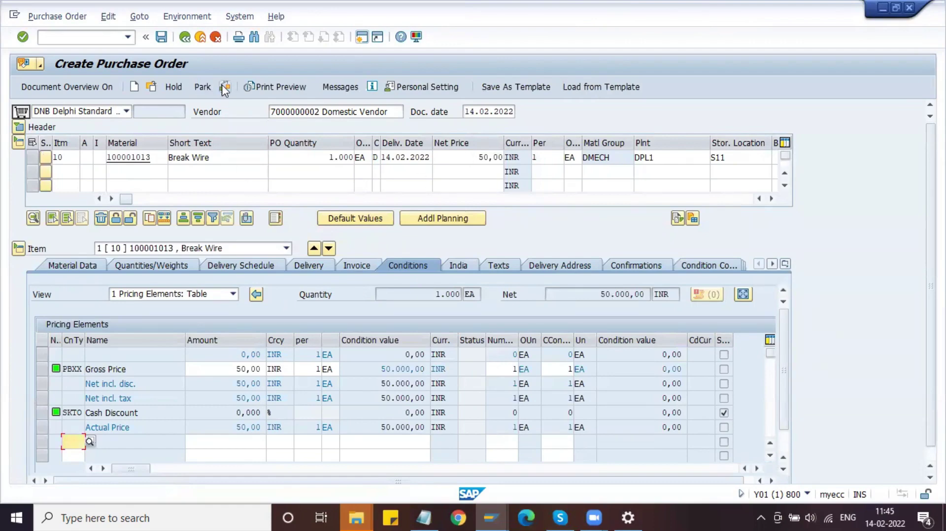
click(225, 88)
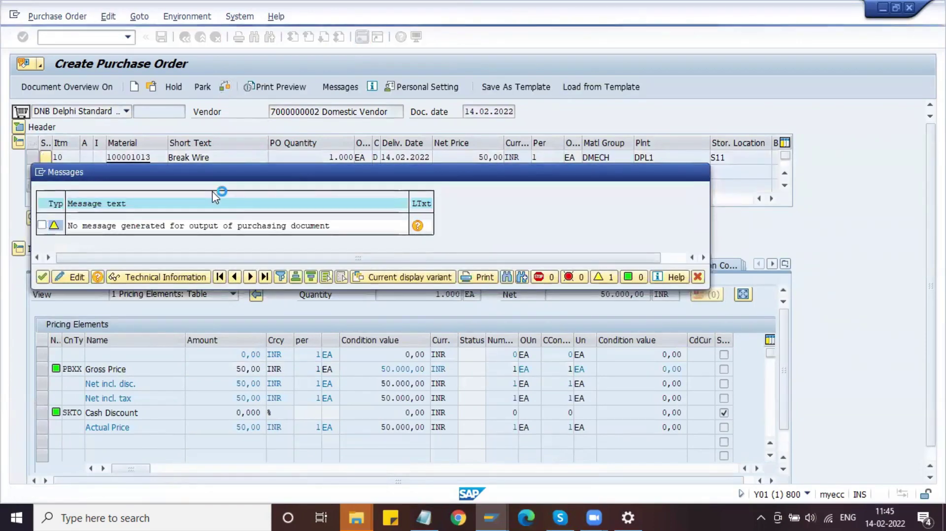
key(Return)
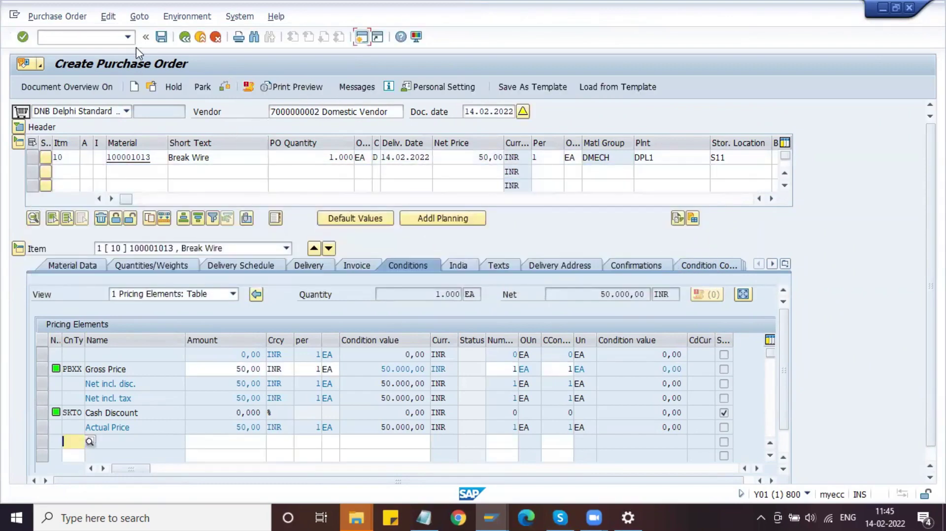
- Add output type NEU to the purchase order's messages
click(364, 88)
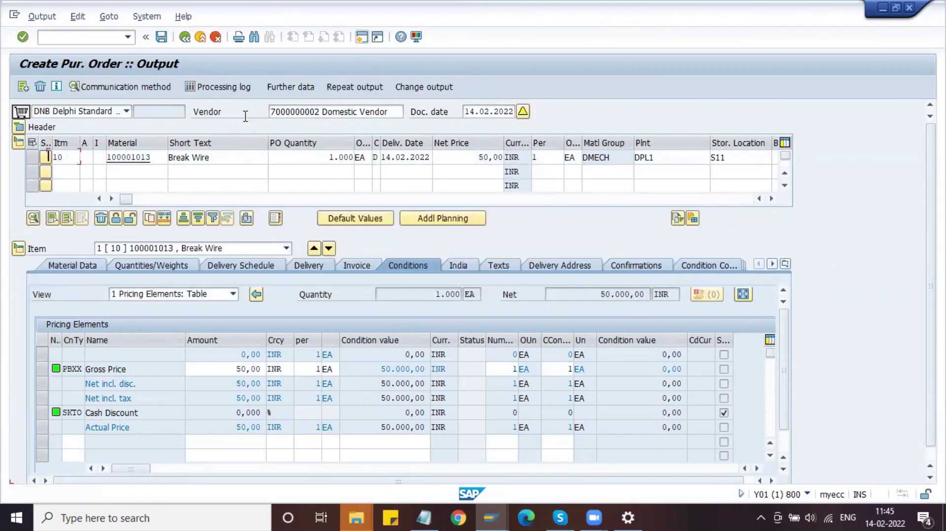
text(neu)
key(Return)
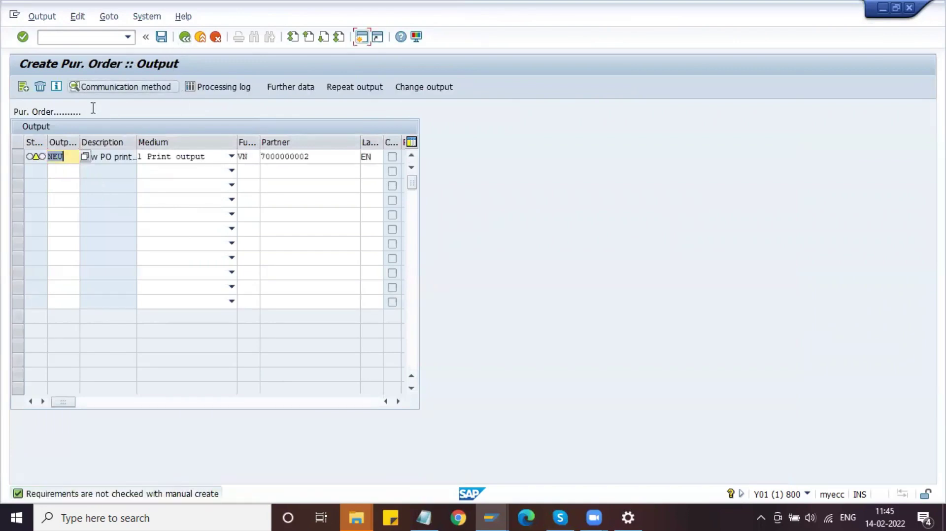
- Set the NEU output's communication method to logical destination locl with immediate printing, and return to the purchase order
click(103, 92)
click(105, 89)
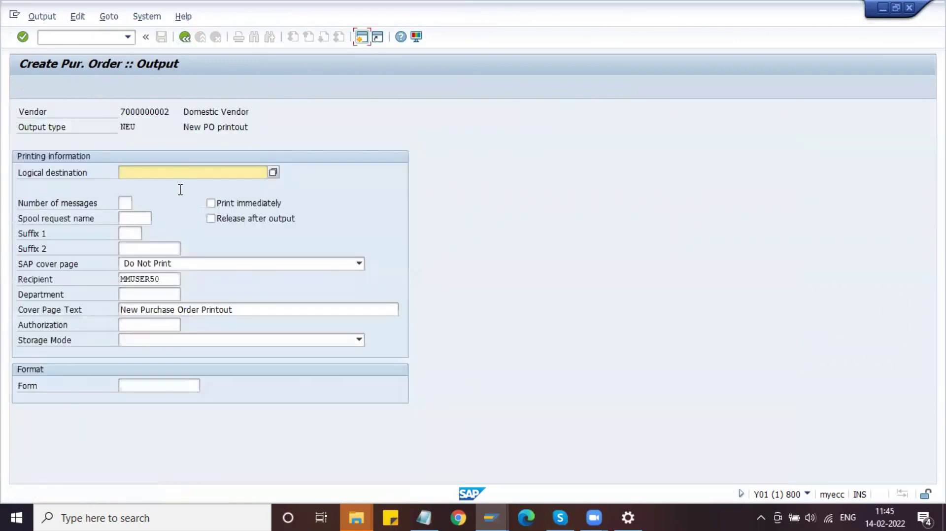
text(locl)
click(231, 204)
click(181, 40)
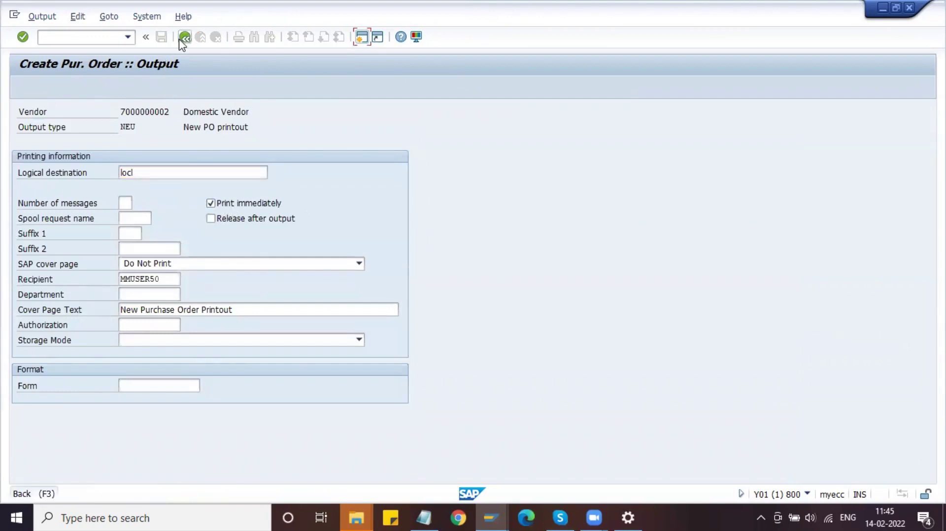
click(183, 39)
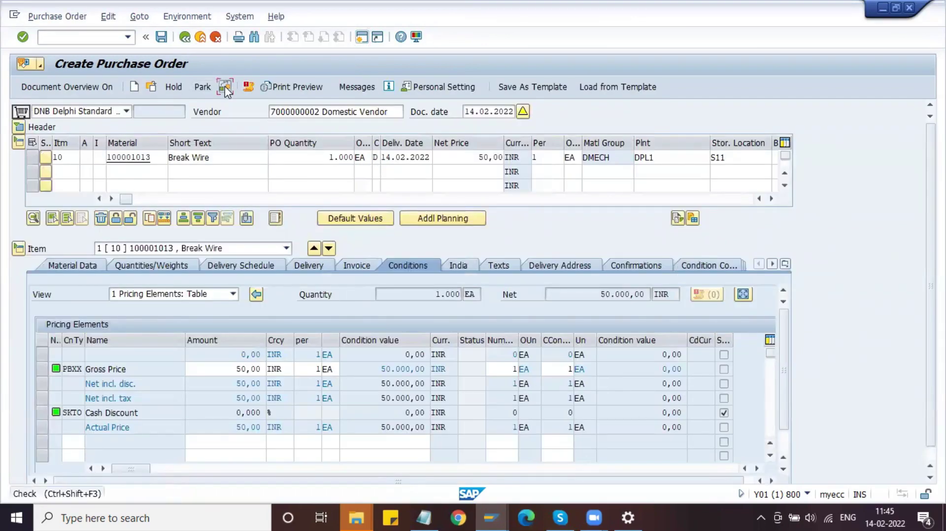
- Run the check on the Break Wire purchase order and save it
click(224, 89)
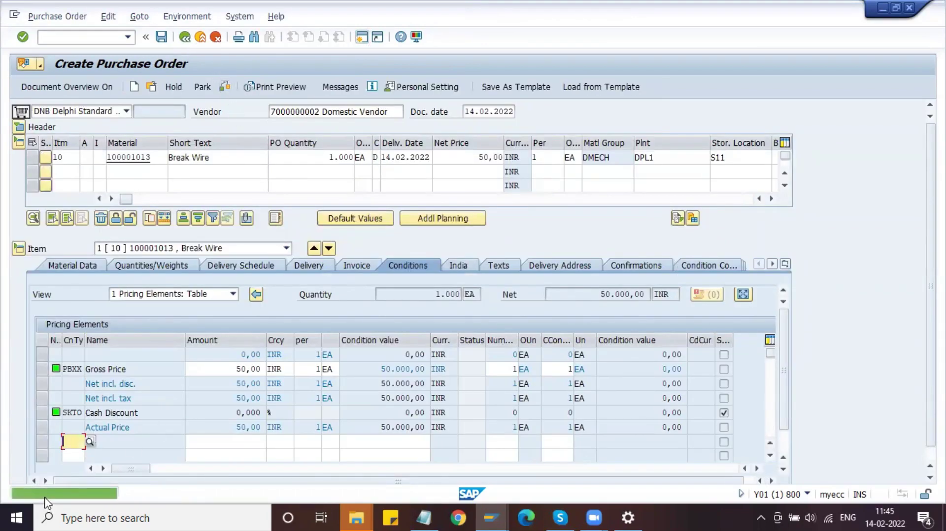
click(161, 37)
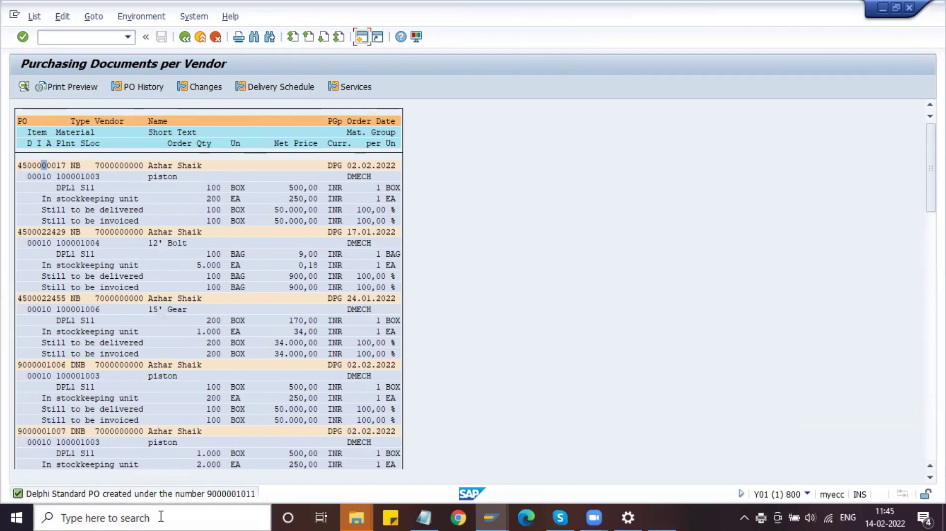
click(78, 37)
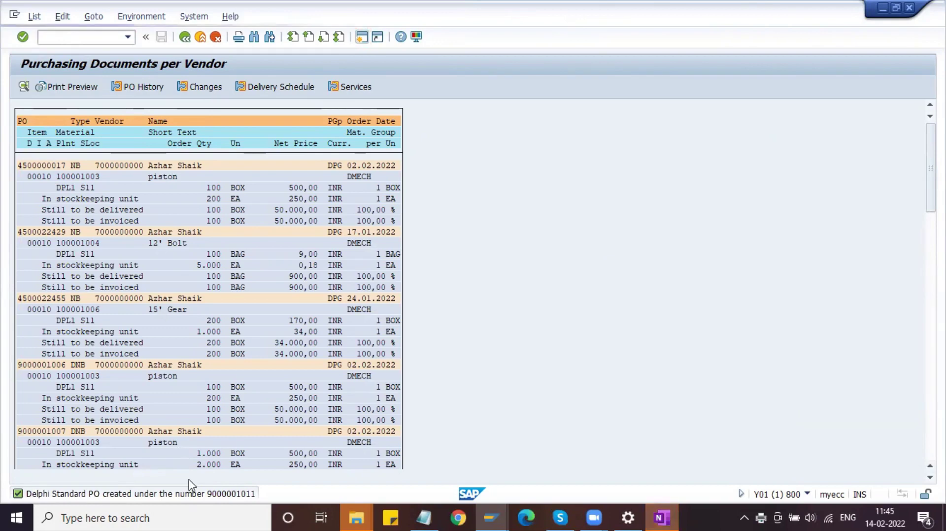
- Read the new purchase order number in the creation message's details and close them
click(216, 340)
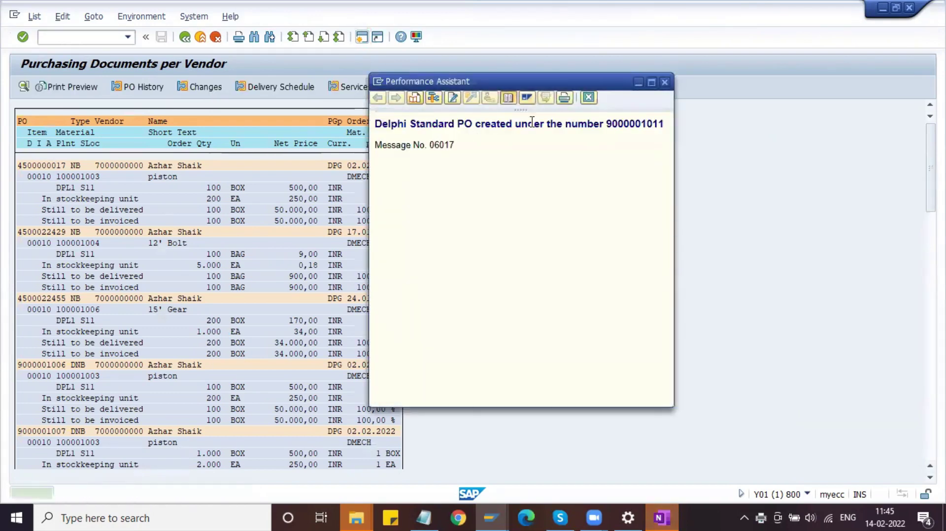
drag(605, 124, 665, 124)
click(666, 129)
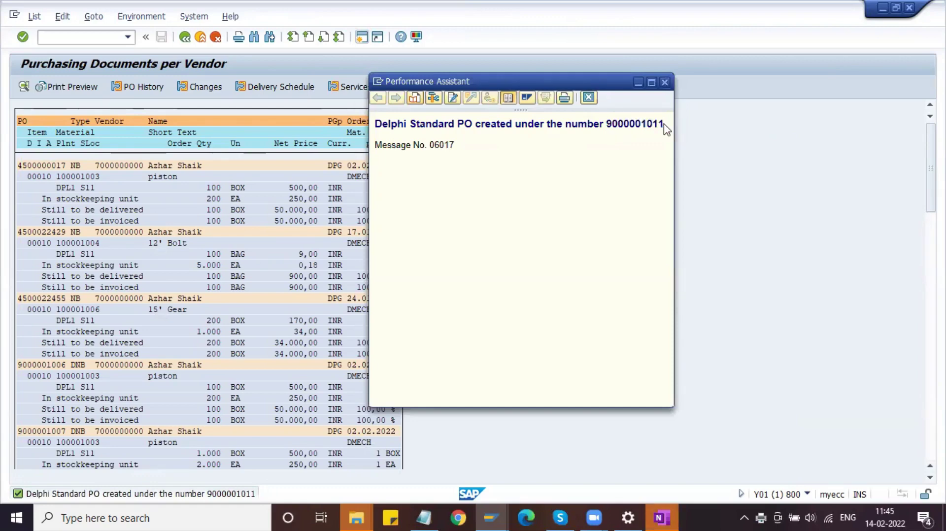
click(664, 82)
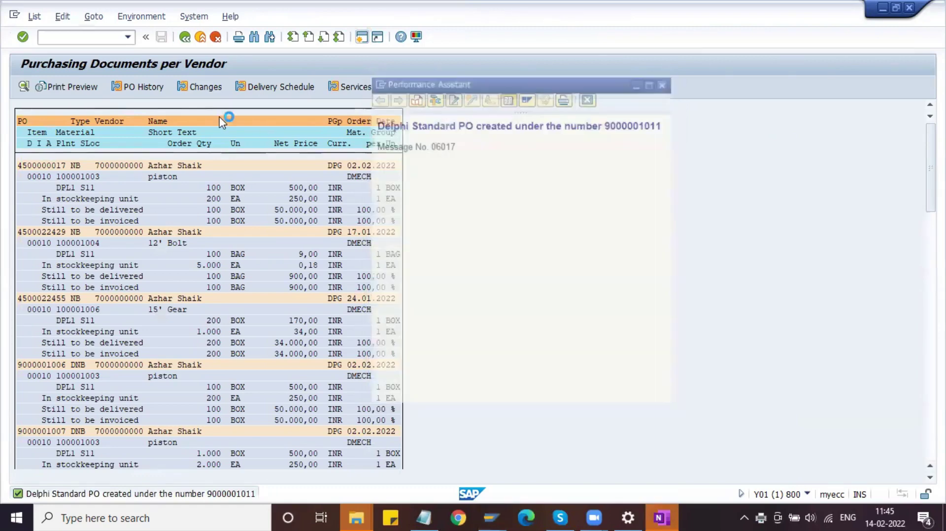
- Start transaction ME23N and display the newly created Break Wire purchase order through the document selection
click(97, 38)
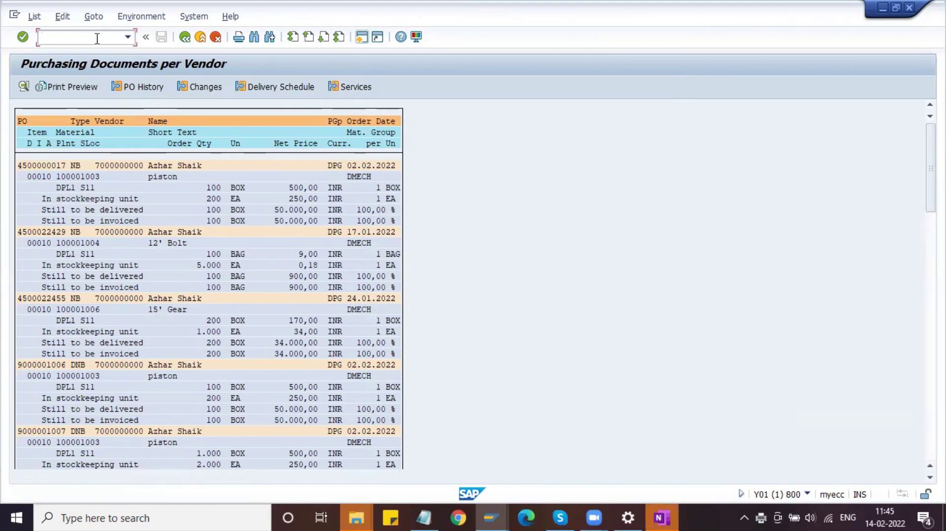
text(/NME23N)
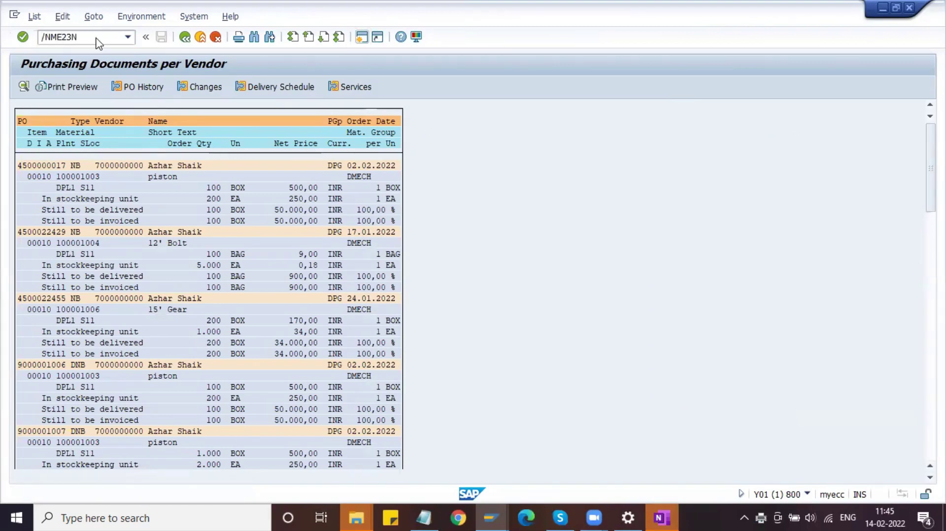
key(Return)
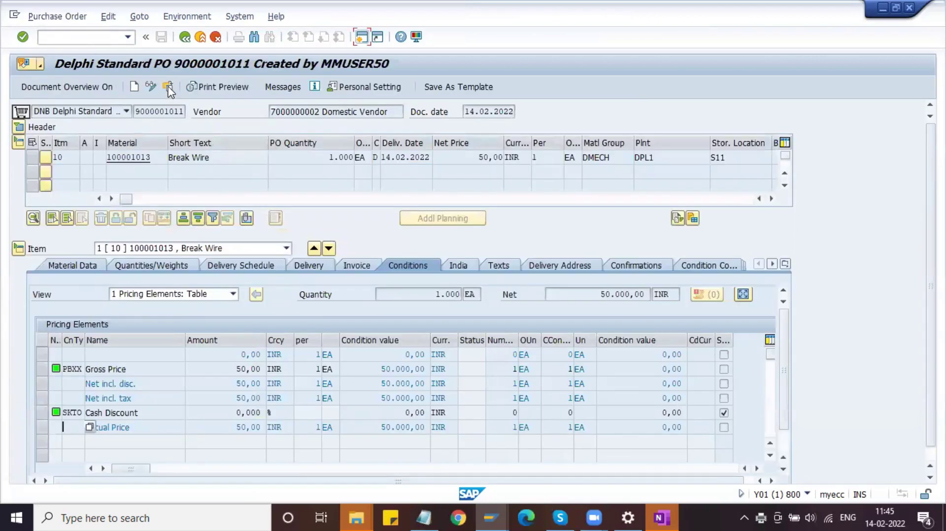
click(168, 88)
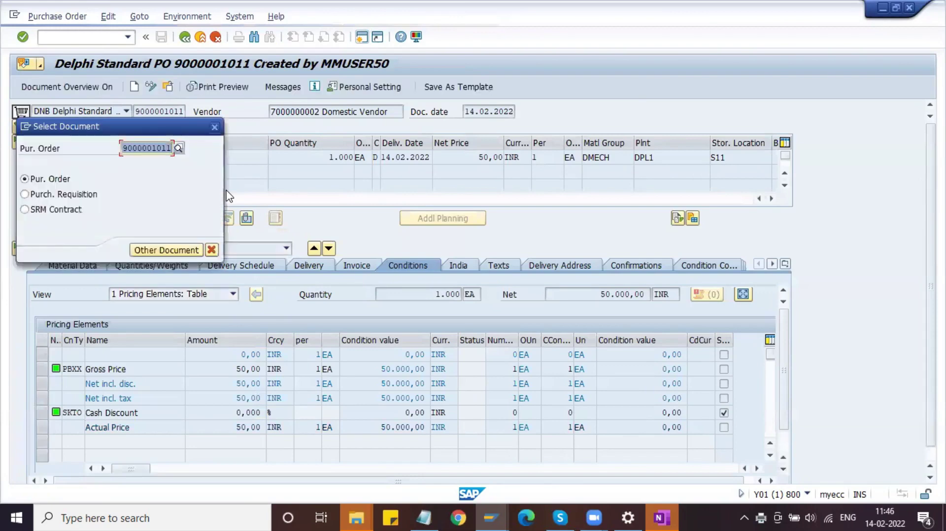
key(Return)
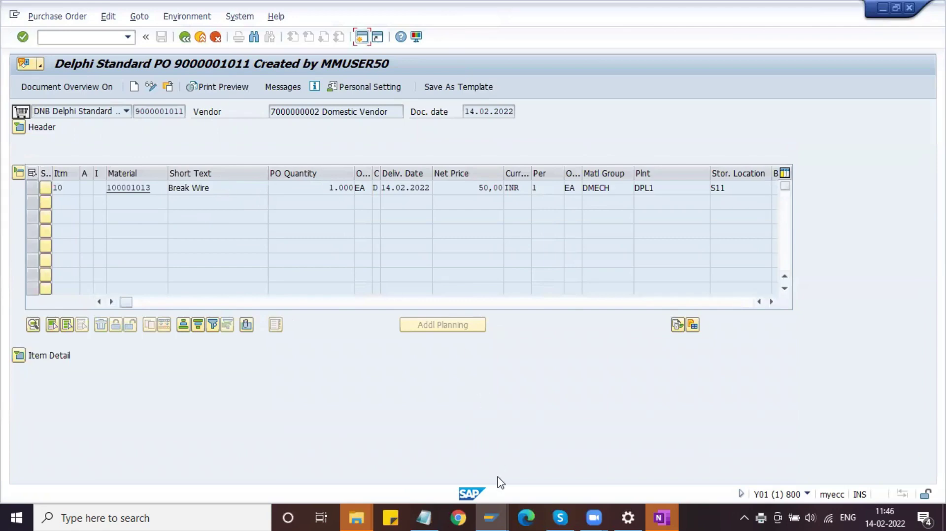
- Switch to the Stock Overview session, refresh it, and examine Break Wire's stock in plant DPL1 and storage location S11
click(491, 516)
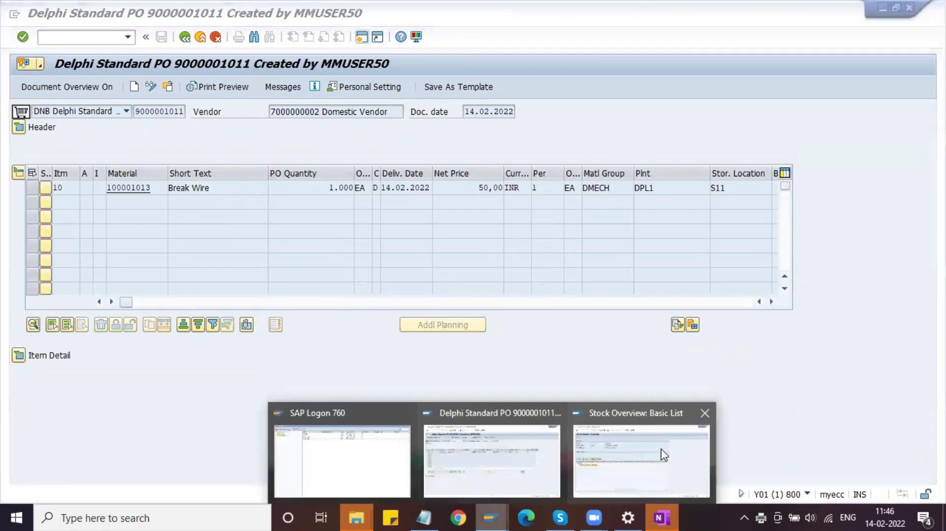
click(661, 451)
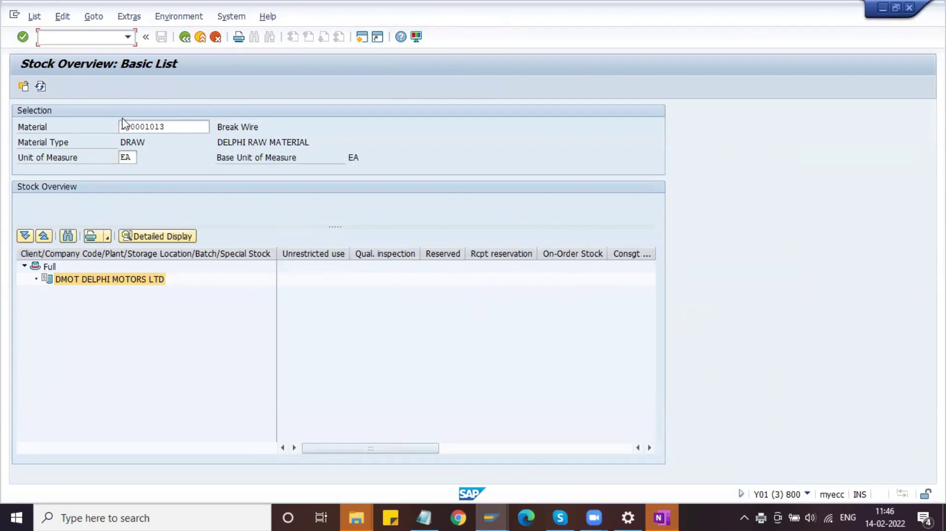
click(44, 89)
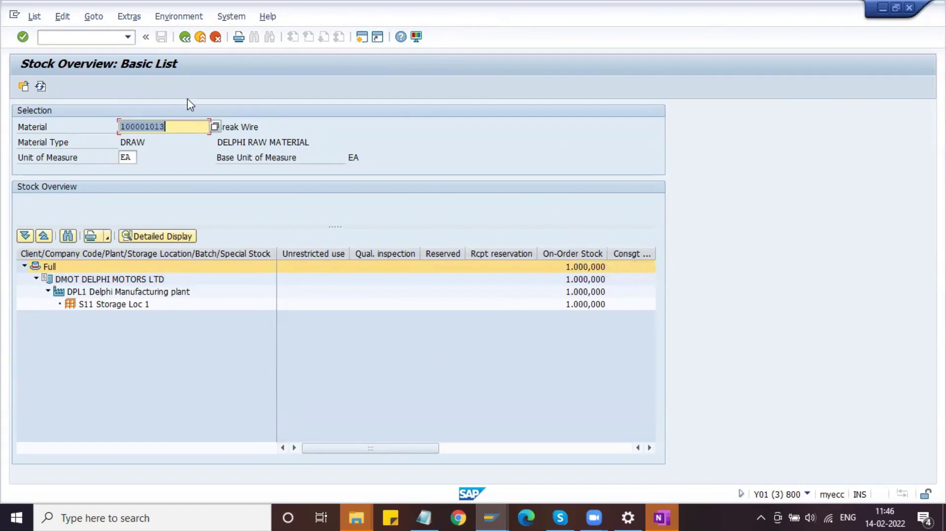
click(179, 130)
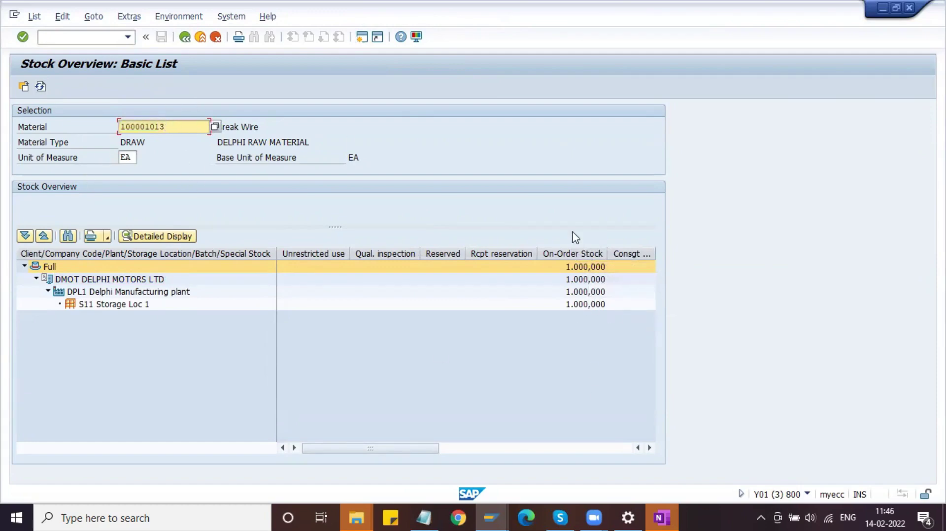
click(118, 292)
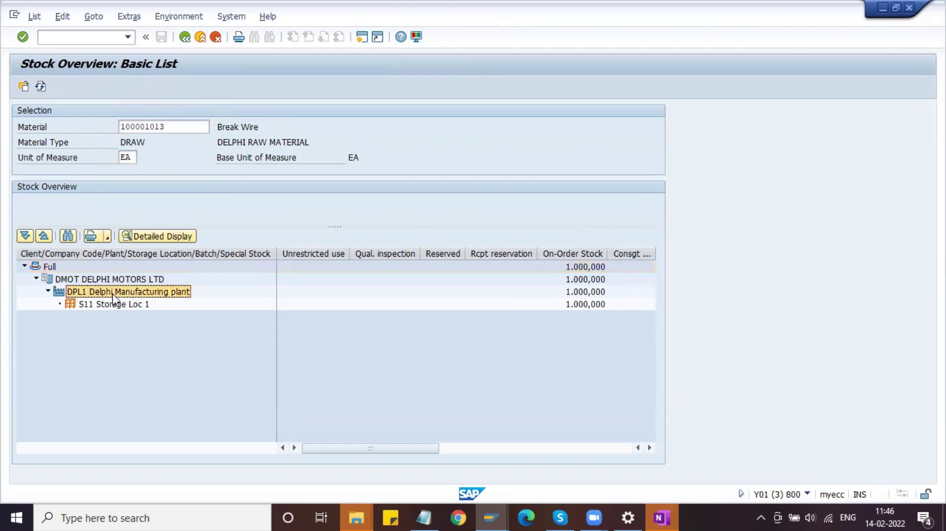
click(121, 306)
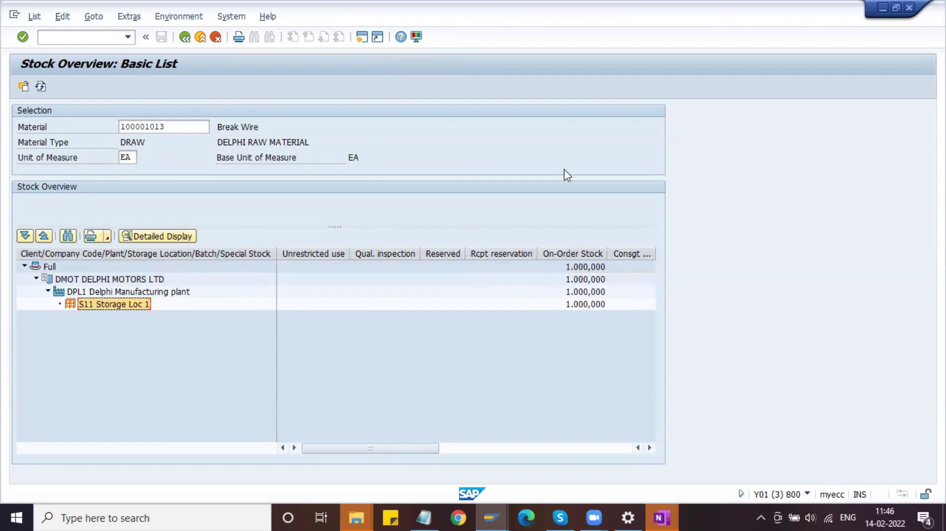
- Run MIGO in the other session and choose A01 Goods Receipt as the transaction, with R01 Purchase Order as reference and movement type 101
key(alt+Tab)
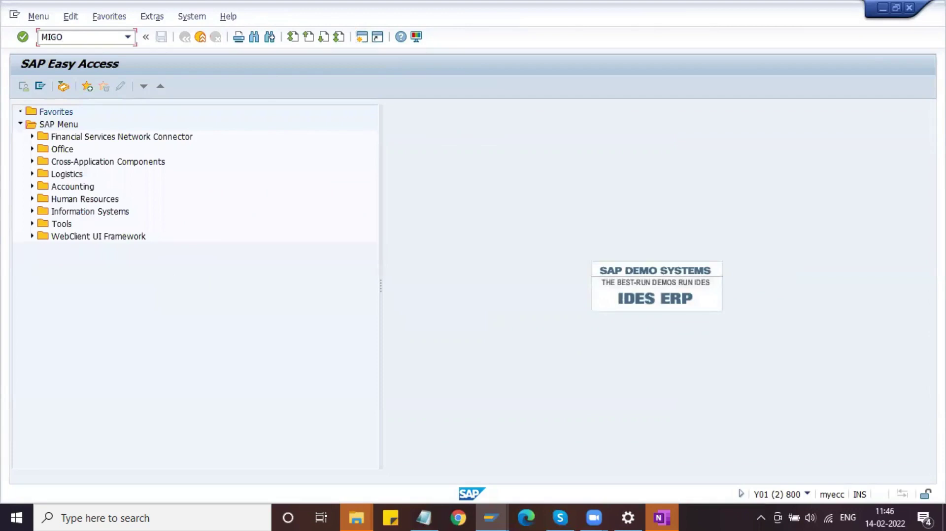
key(Return)
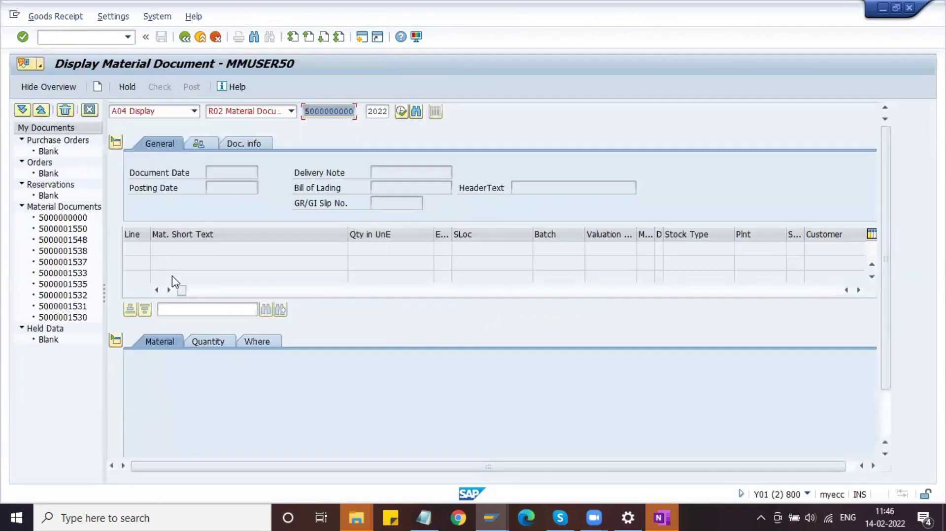
click(170, 113)
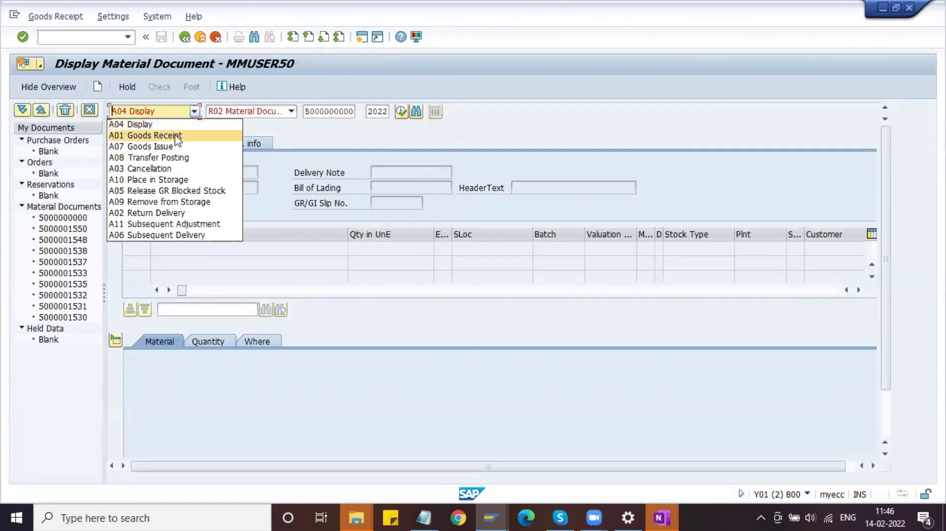
click(177, 136)
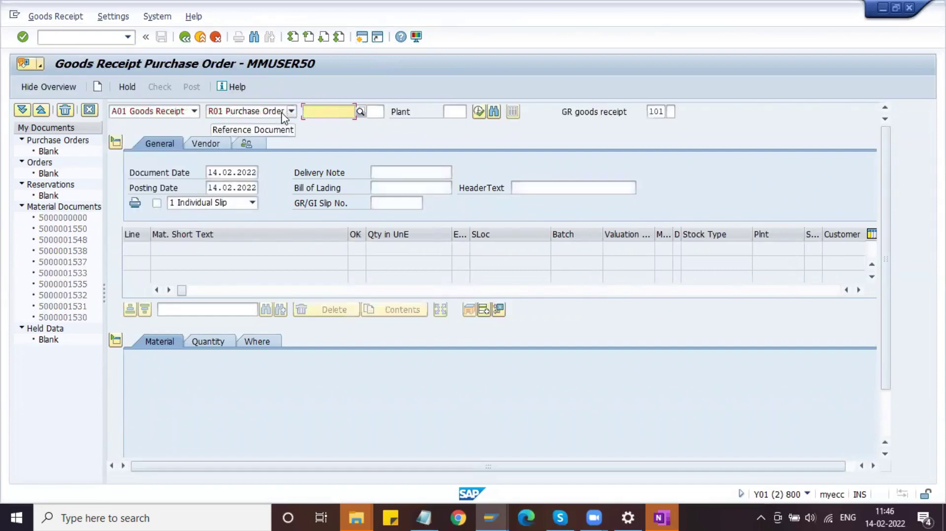
click(659, 112)
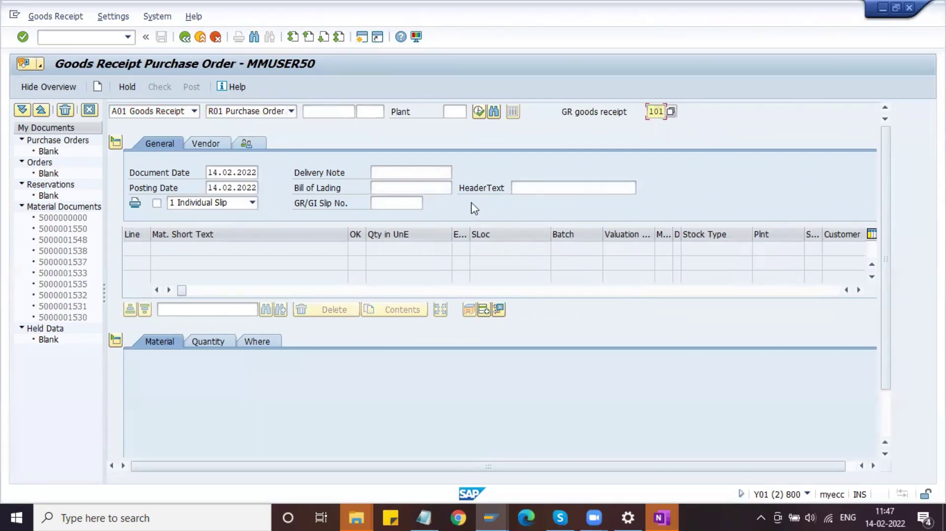
- Copy the number of the displayed Break Wire purchase order into the goods receipt and load its item
click(334, 113)
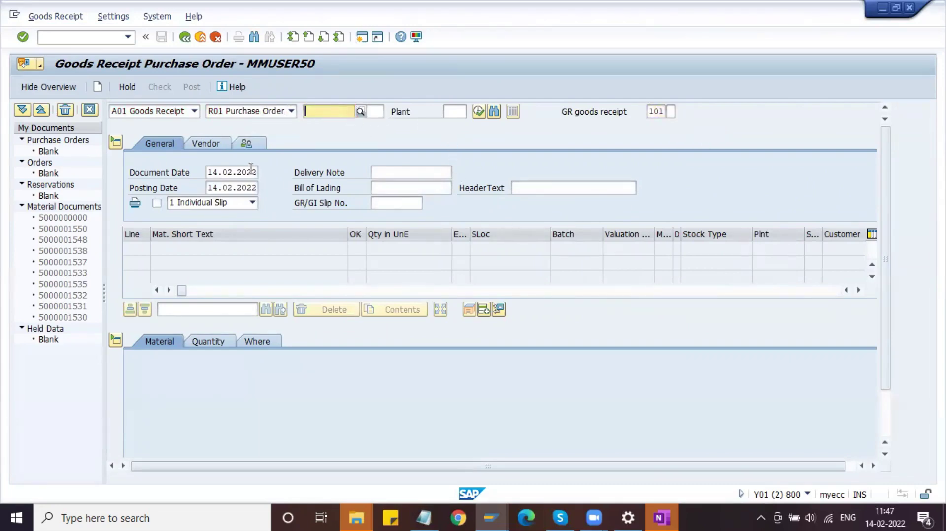
key(alt+Tab)
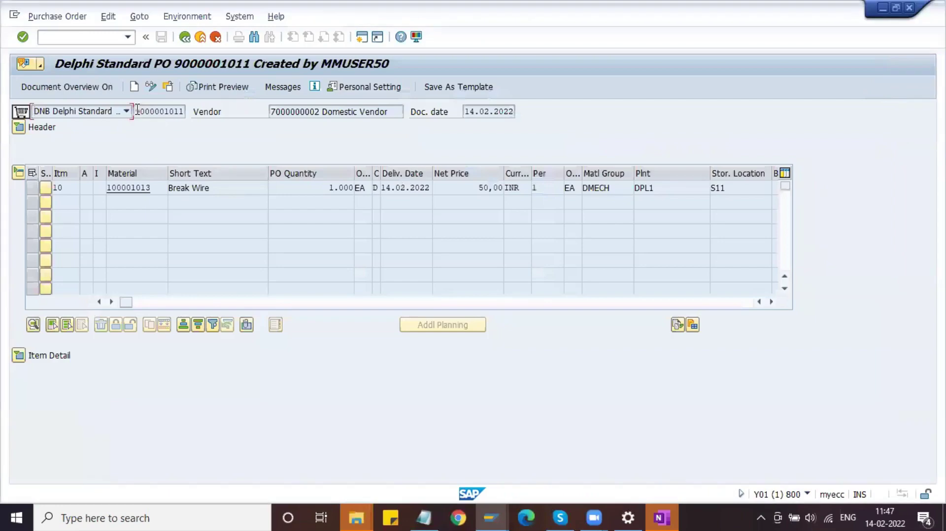
drag(135, 111, 184, 111)
key(ctrl+c)
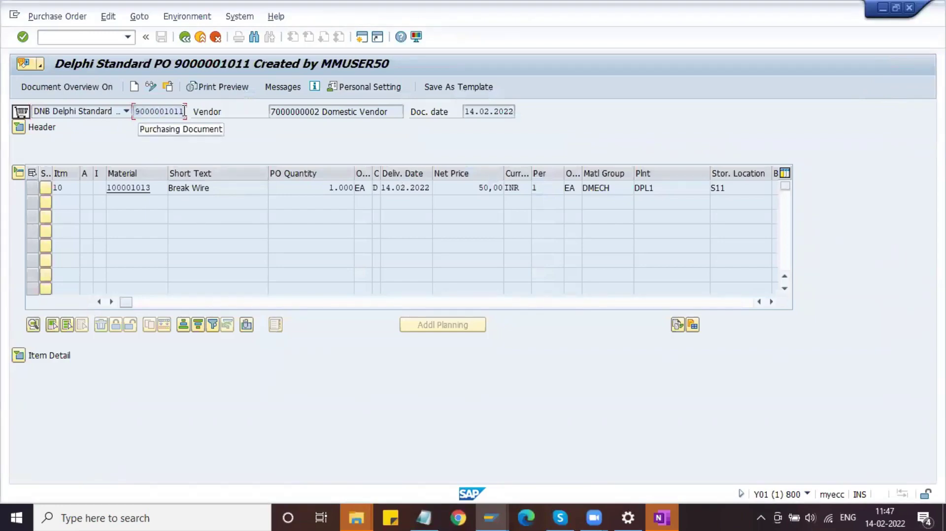
key(alt+Tab)
key(ctrl+v)
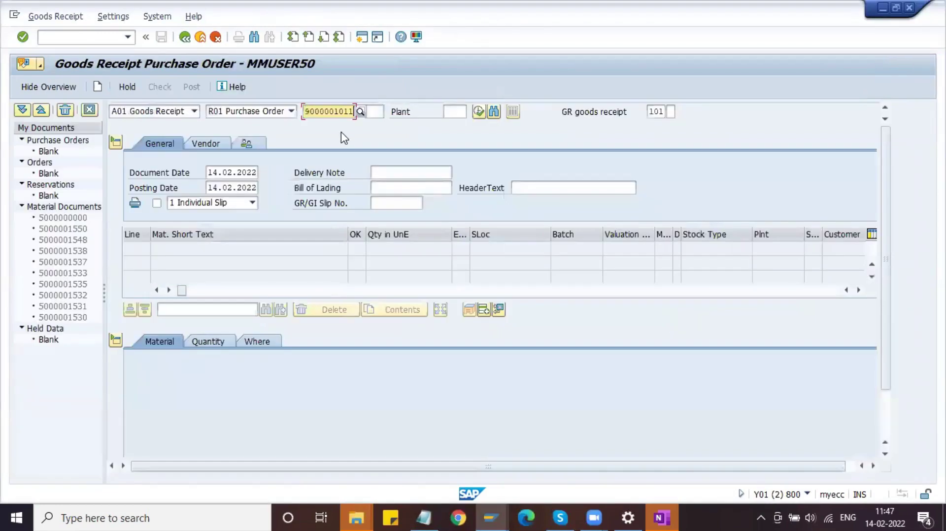
key(Return)
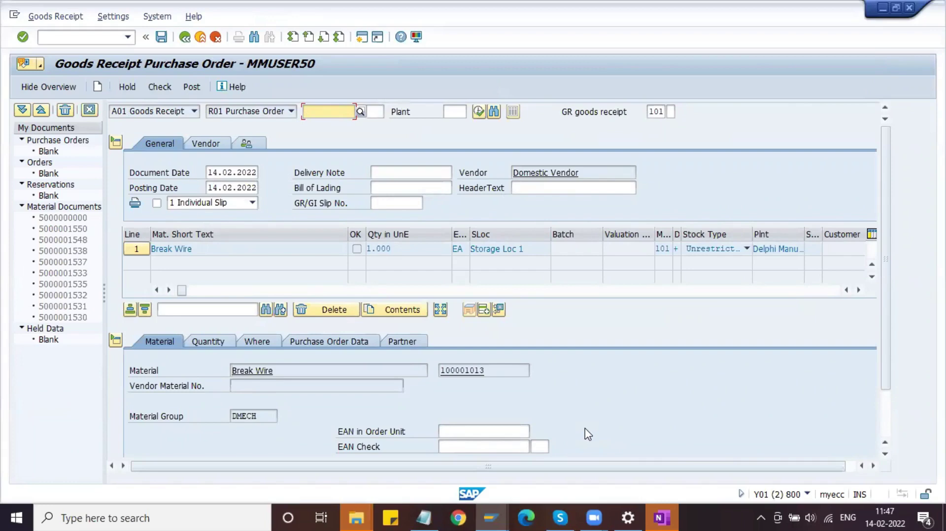
- Set the Break Wire line's quantity in unit of entry to 500 EA
click(662, 517)
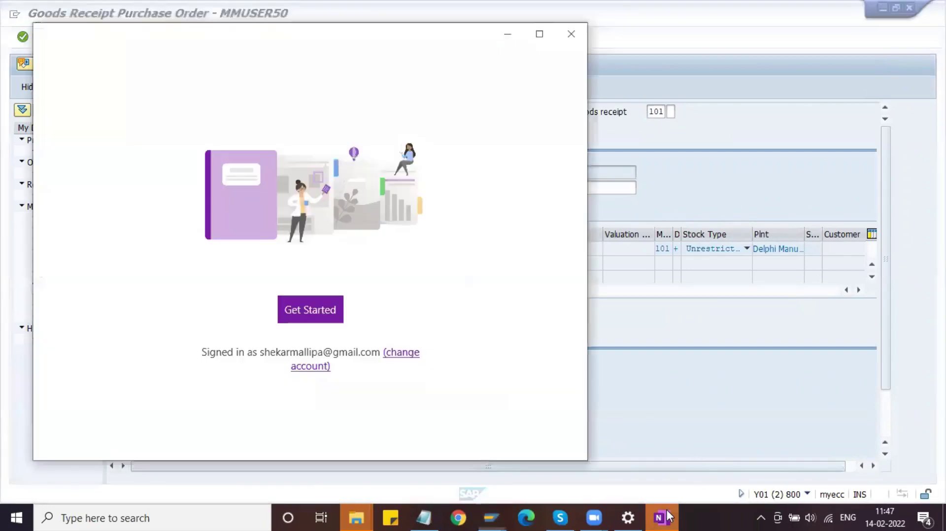
click(571, 35)
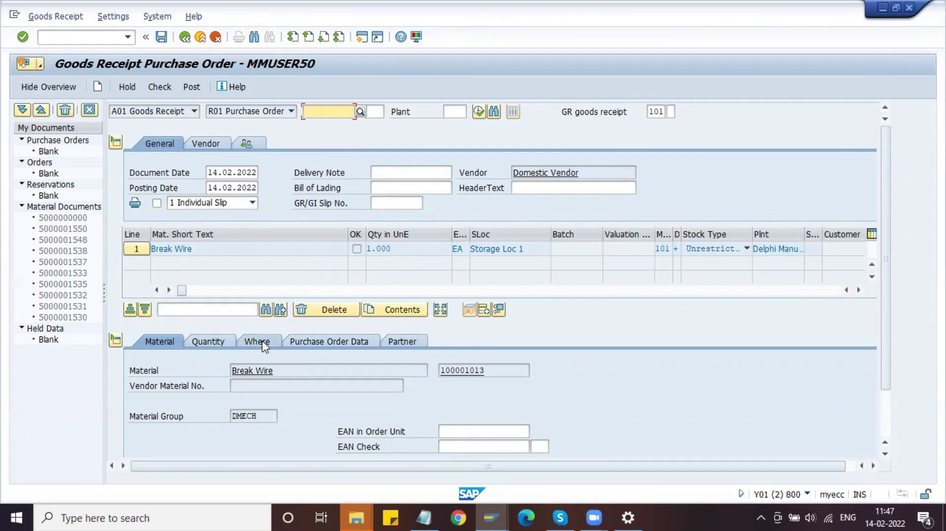
click(221, 344)
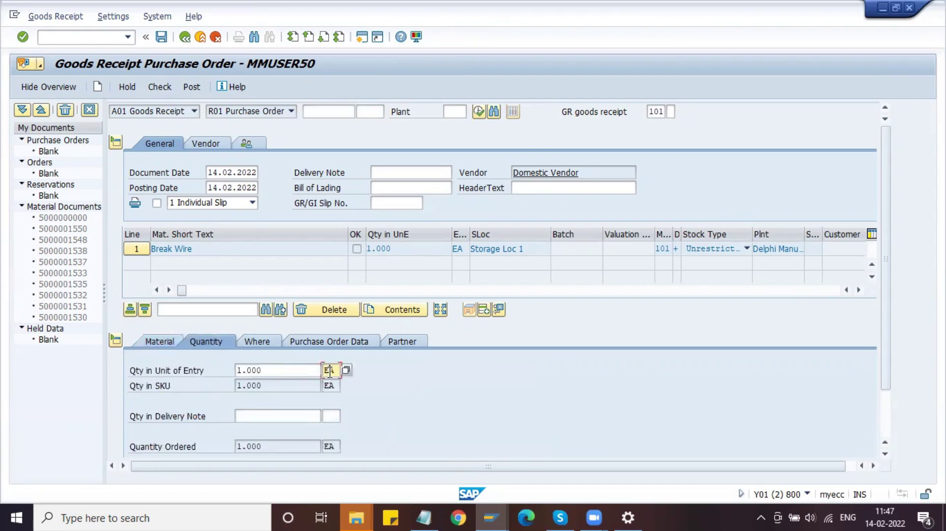
drag(329, 372, 237, 370)
text(500)
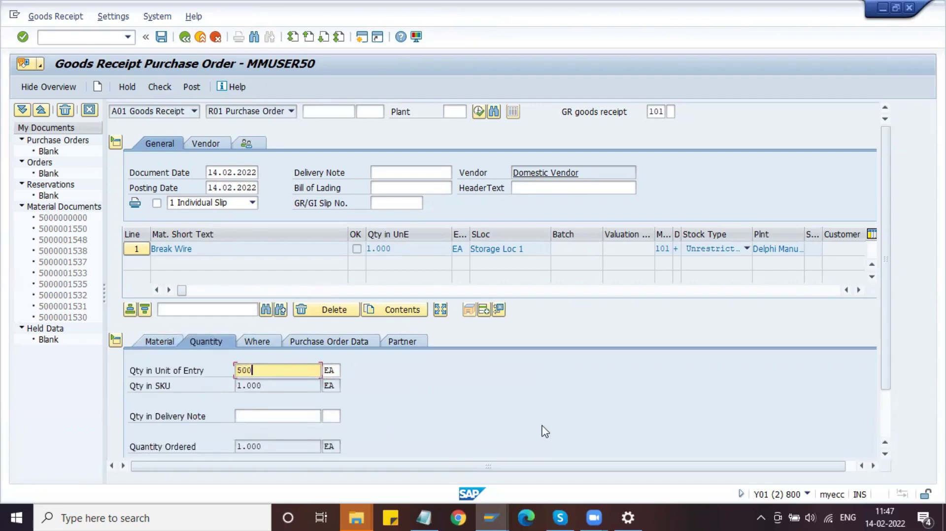
key(Return)
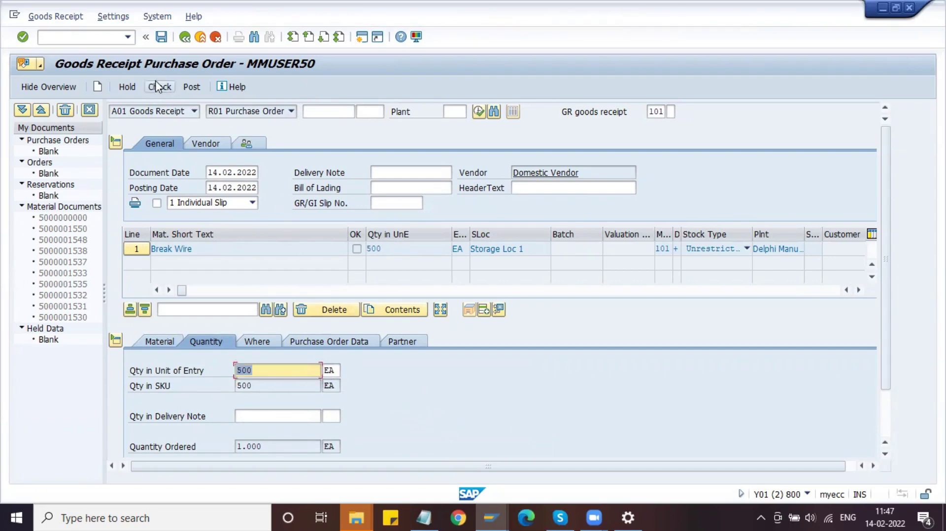
- Mark the Break Wire line of the goods receipt as Item OK
scroll(340, 401, down, 2)
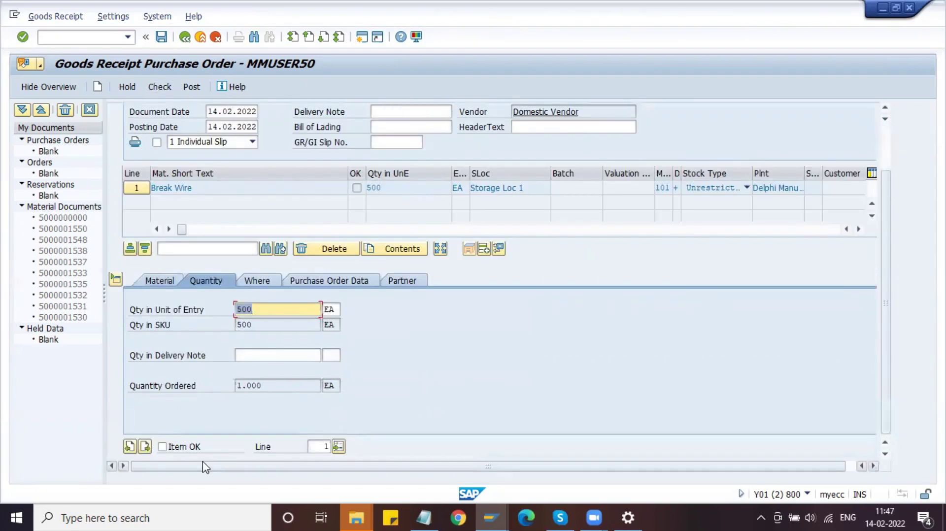
click(191, 449)
scroll(440, 318, up, 2)
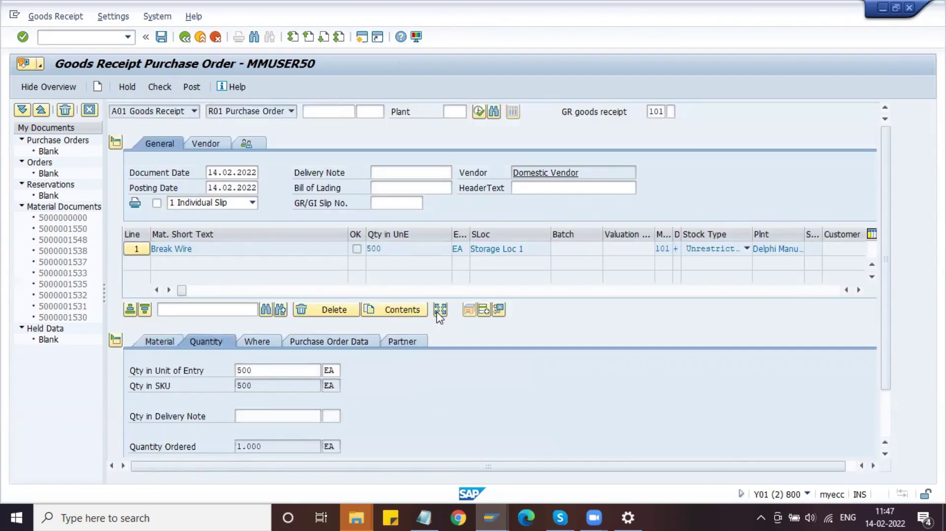
- Check the Break Wire goods receipt for errors, close the resulting log, and post the receipt
click(165, 87)
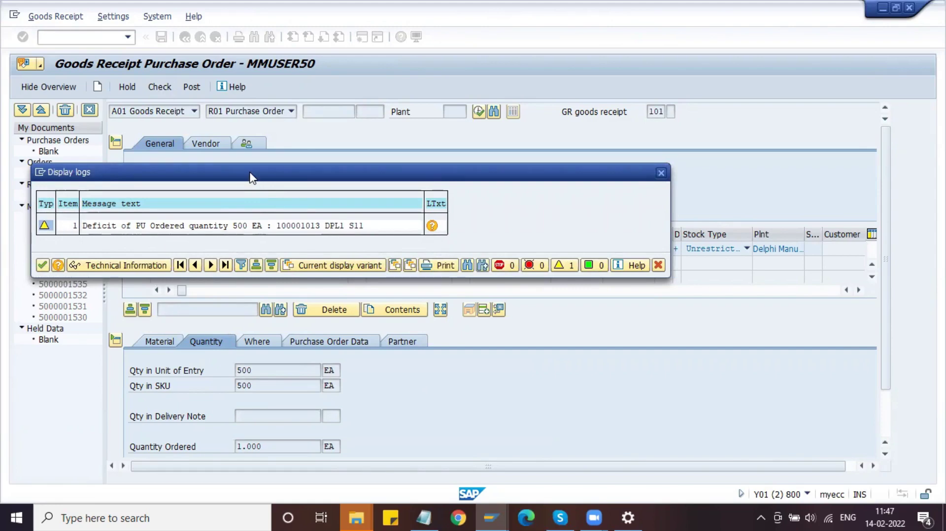
drag(254, 180, 263, 192)
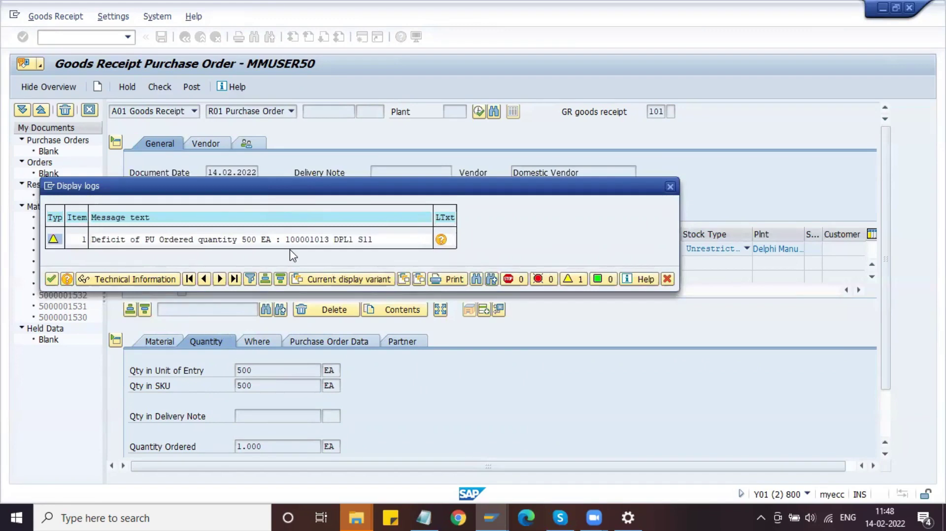
click(51, 279)
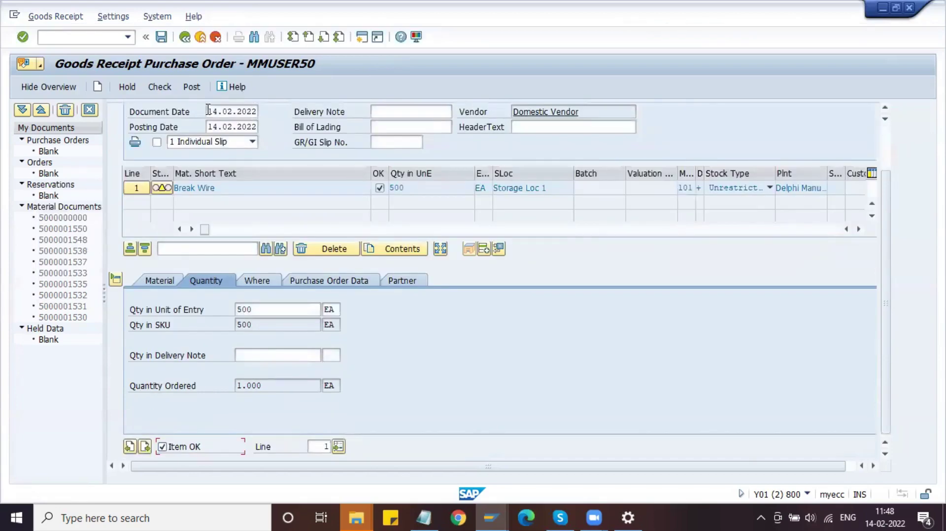
click(192, 87)
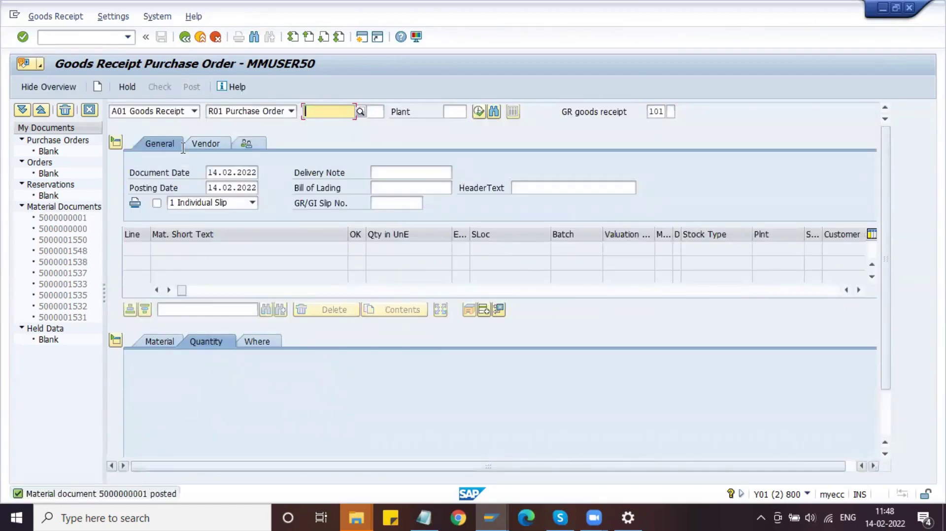
- Display the posted material document with A04 Display and open its accounting document from the document information
click(171, 113)
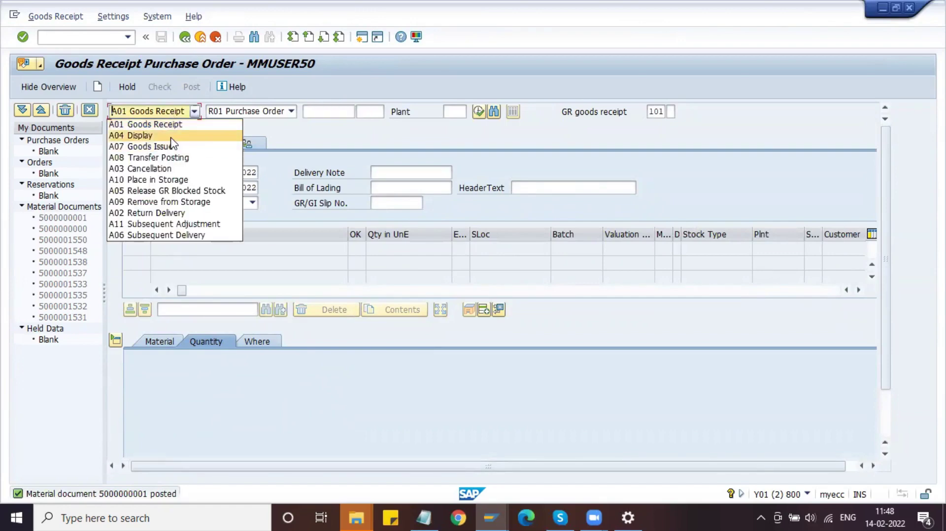
click(172, 136)
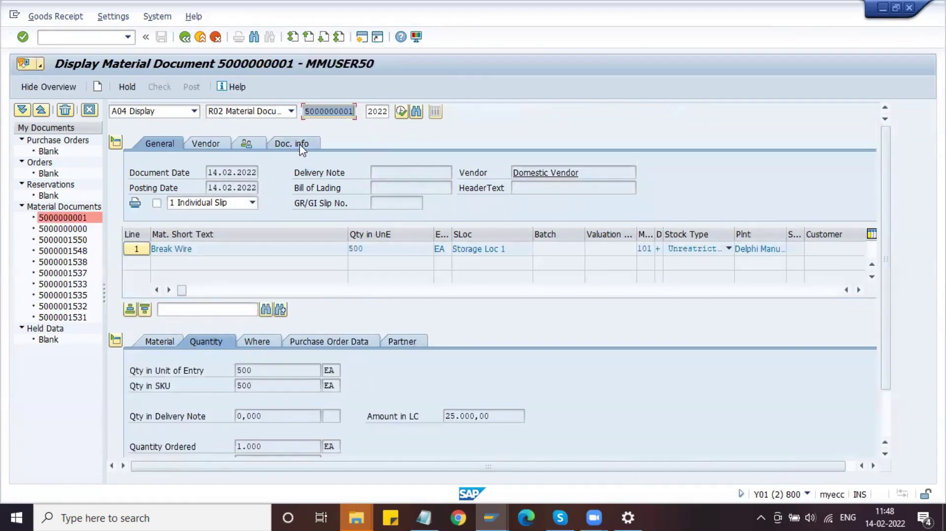
click(302, 148)
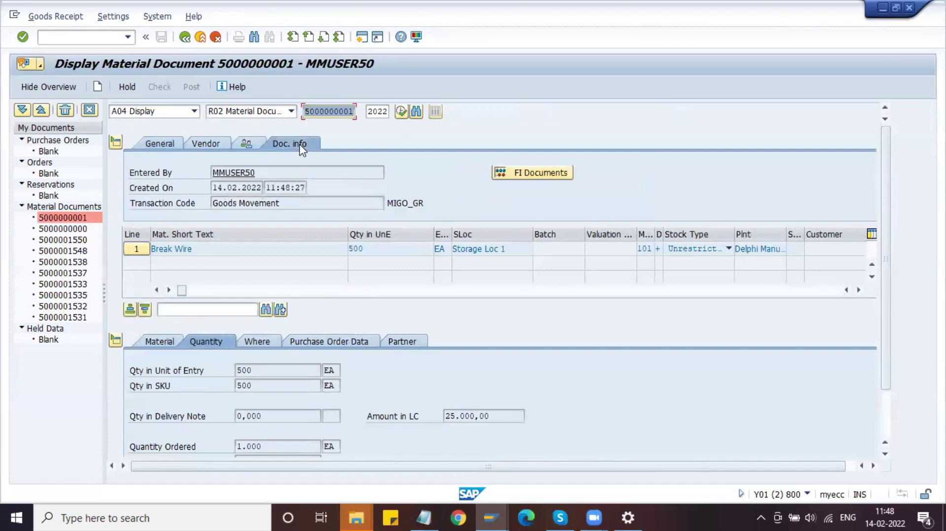
click(529, 181)
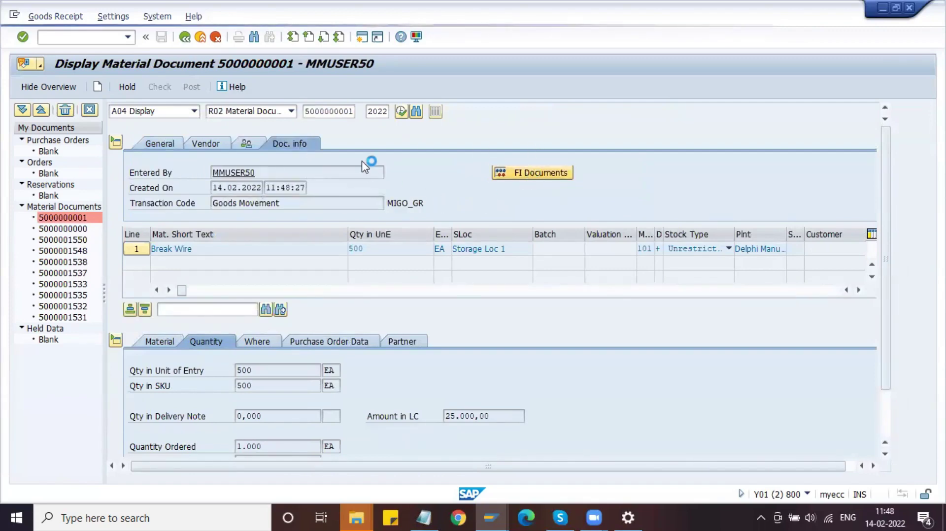
double_click(122, 176)
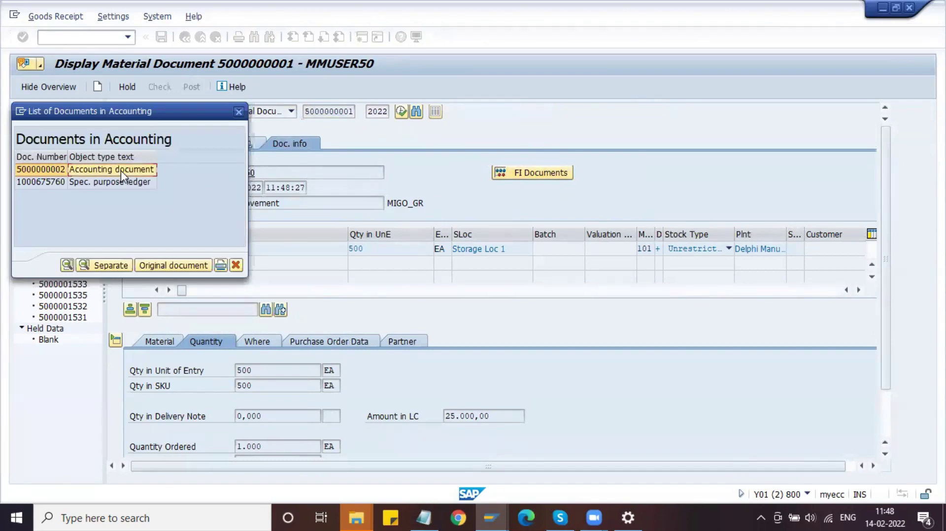
double_click(120, 171)
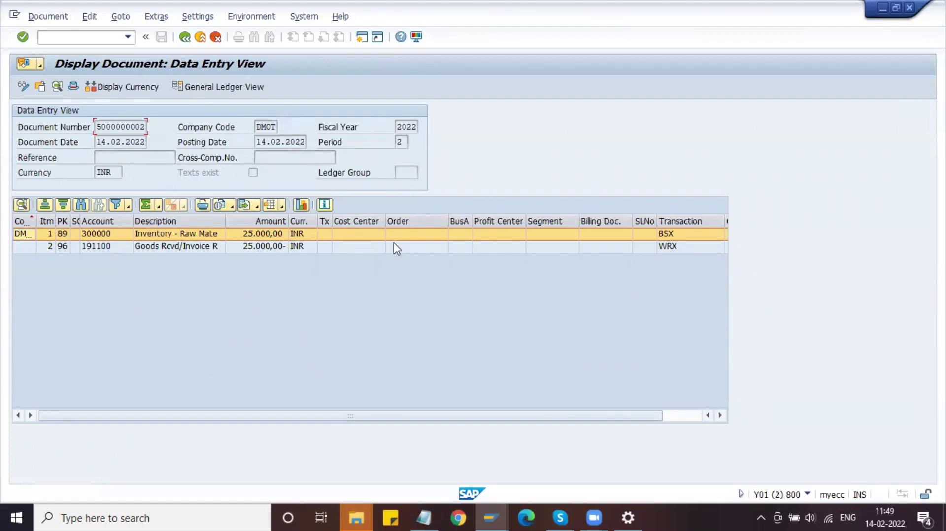
- Examine the amounts on the accounting document's raw material inventory and goods received/invoice received lines
click(262, 247)
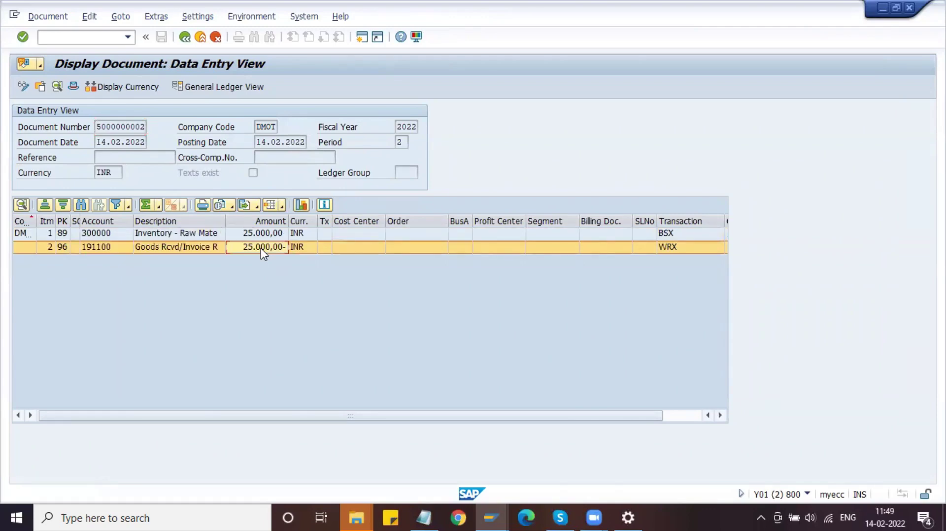
click(206, 248)
click(209, 236)
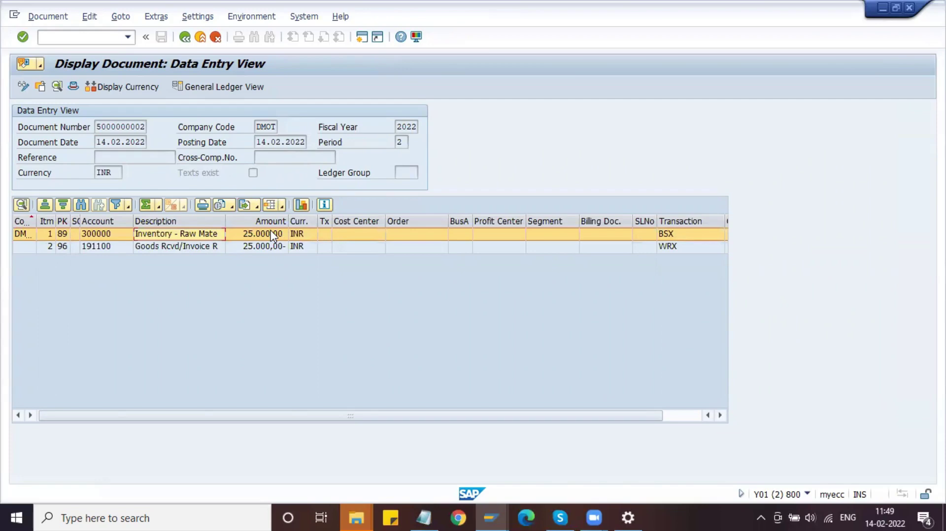
- Switch to the purchase order session, expand the header, and examine the ordered, still-to-deliver and invoiced quantities in its status
key(alt+Tab)
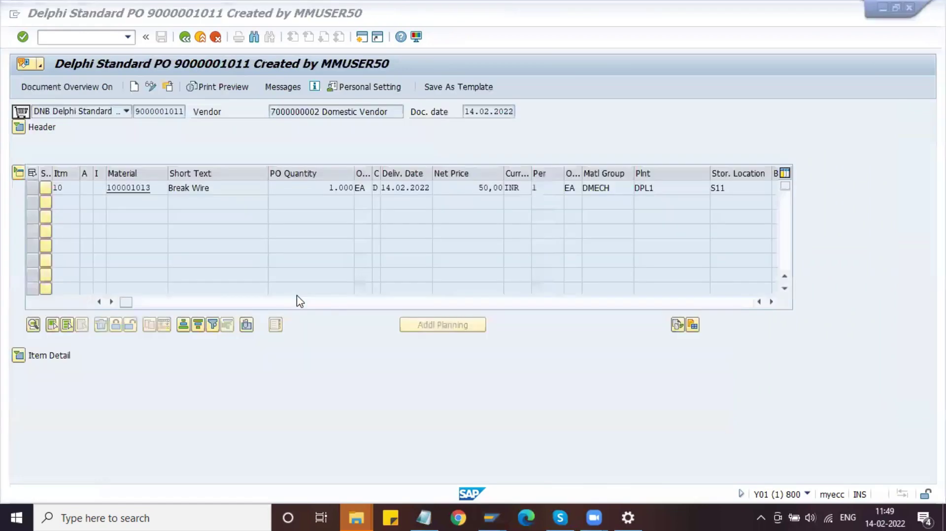
click(19, 128)
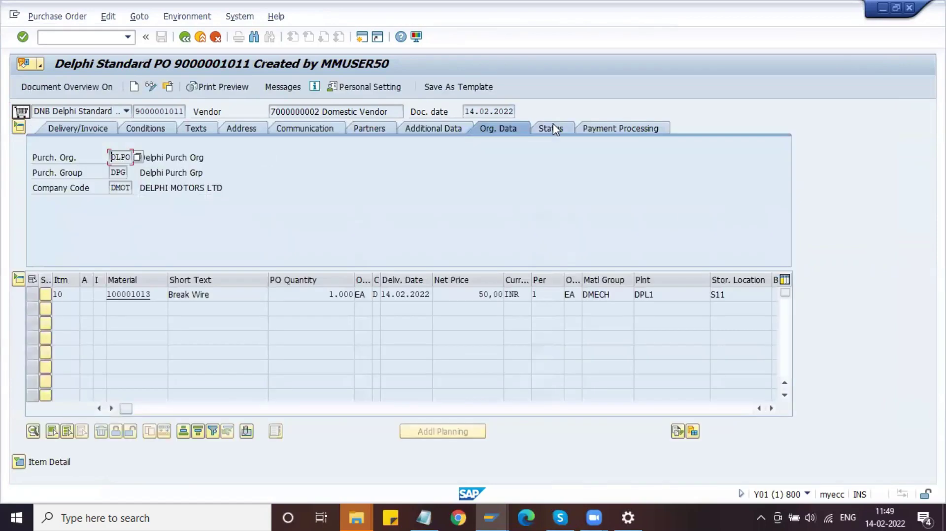
click(553, 126)
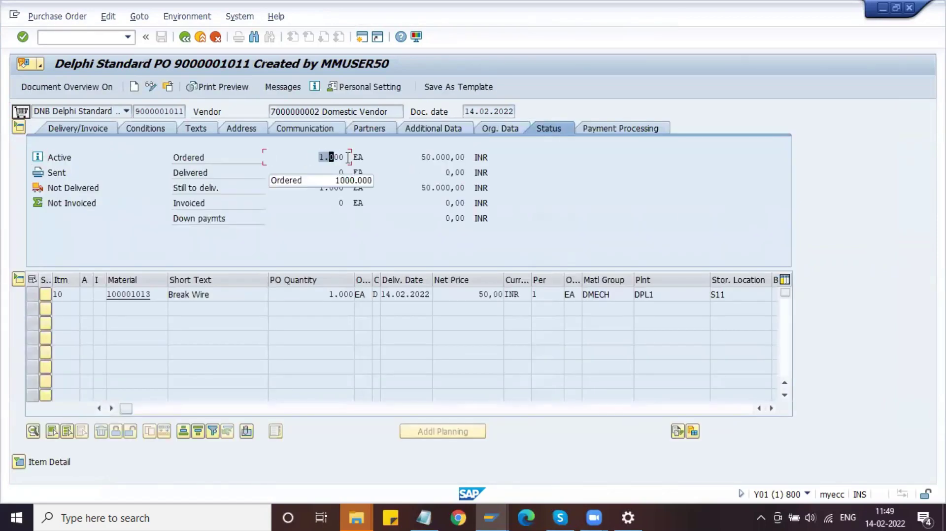
click(312, 188)
drag(312, 188, 389, 186)
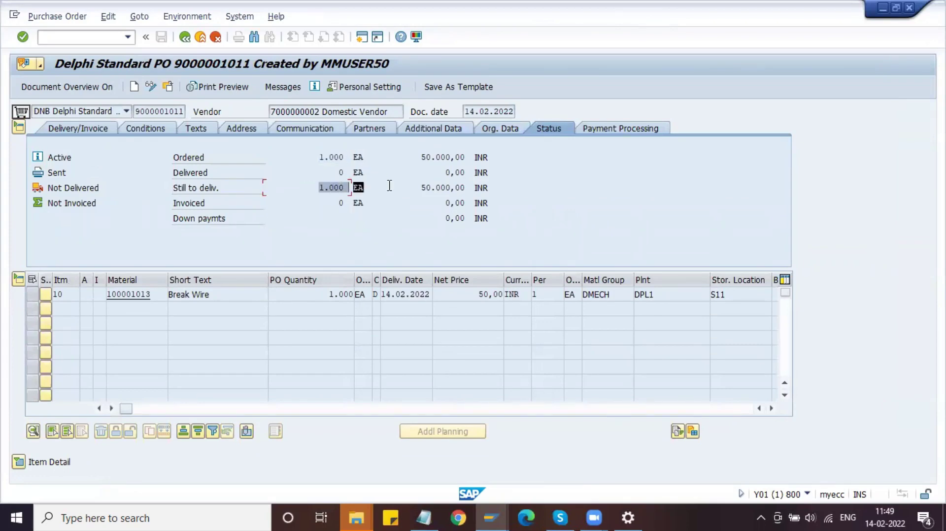
click(390, 186)
drag(328, 204, 363, 203)
click(369, 203)
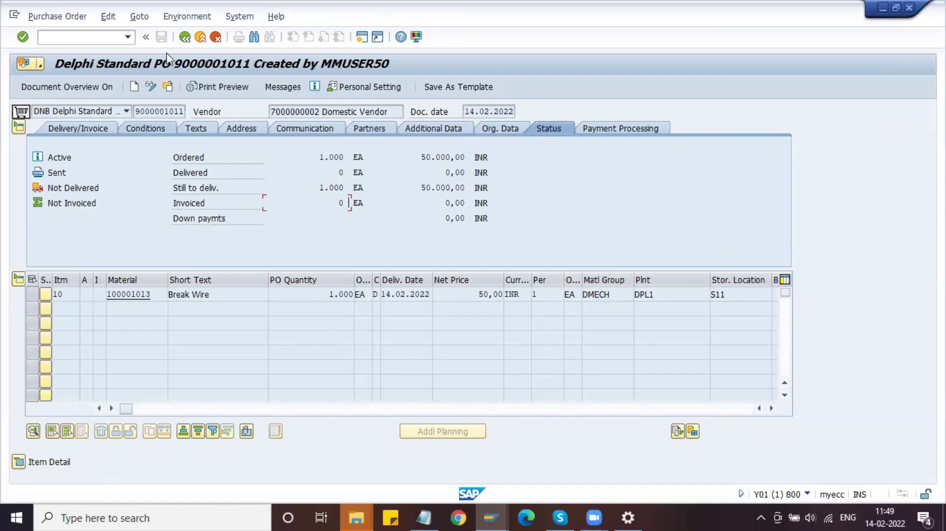
- Reload the same Break Wire purchase order and examine the delivered and still-to-deliver quantities in its header status
click(57, 16)
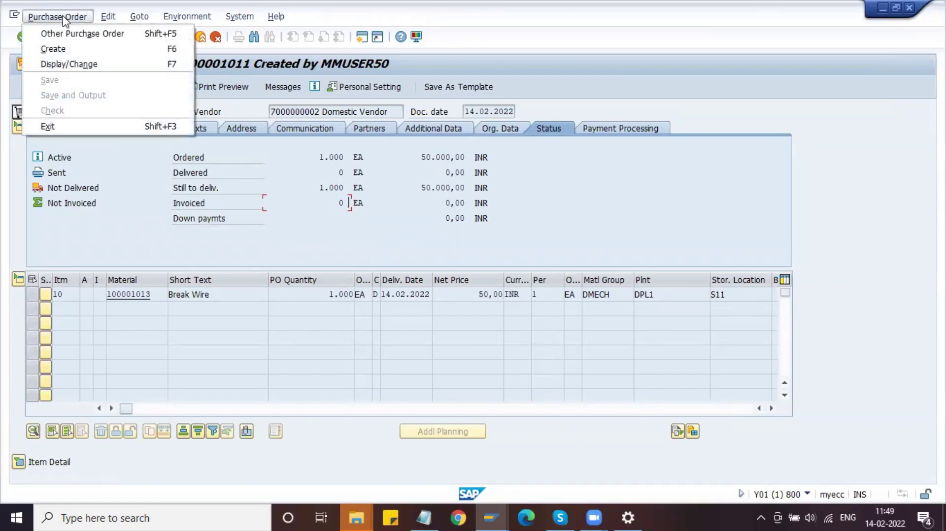
click(82, 37)
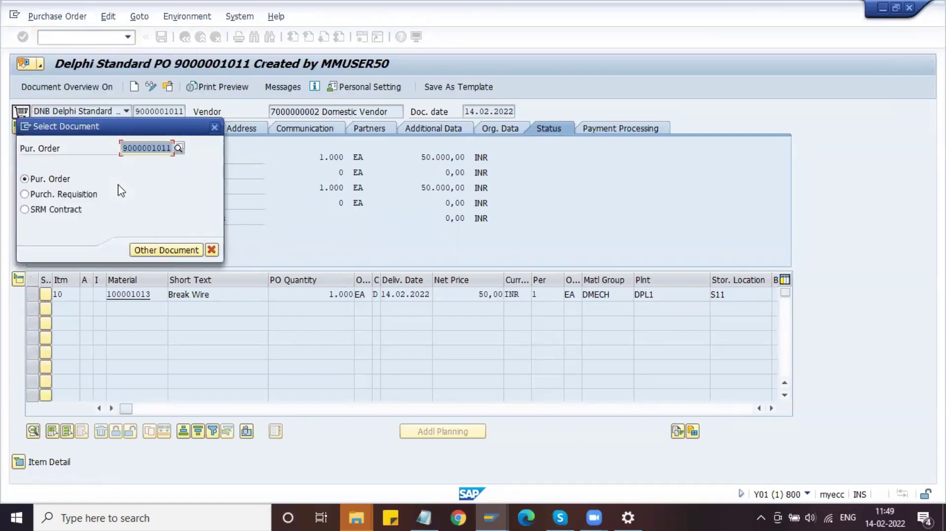
key(Return)
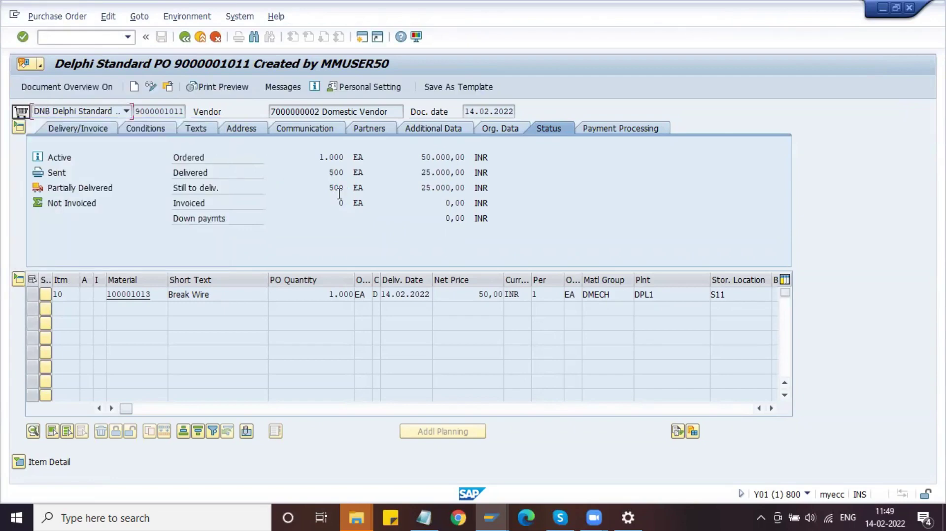
triple_click(205, 174)
click(162, 176)
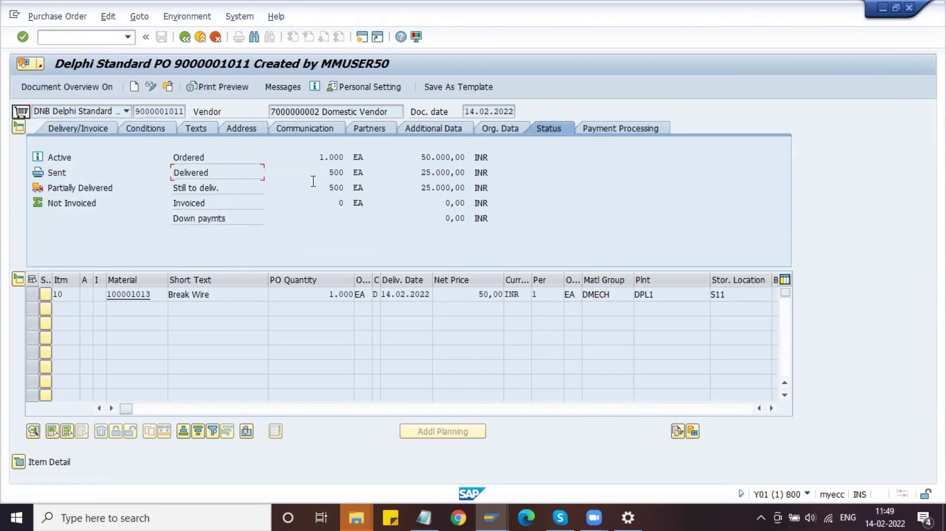
click(227, 194)
drag(225, 189, 207, 190)
click(212, 190)
click(324, 189)
- Expand the Break Wire item details and examine the goods receipt entry in the purchase order history
click(20, 463)
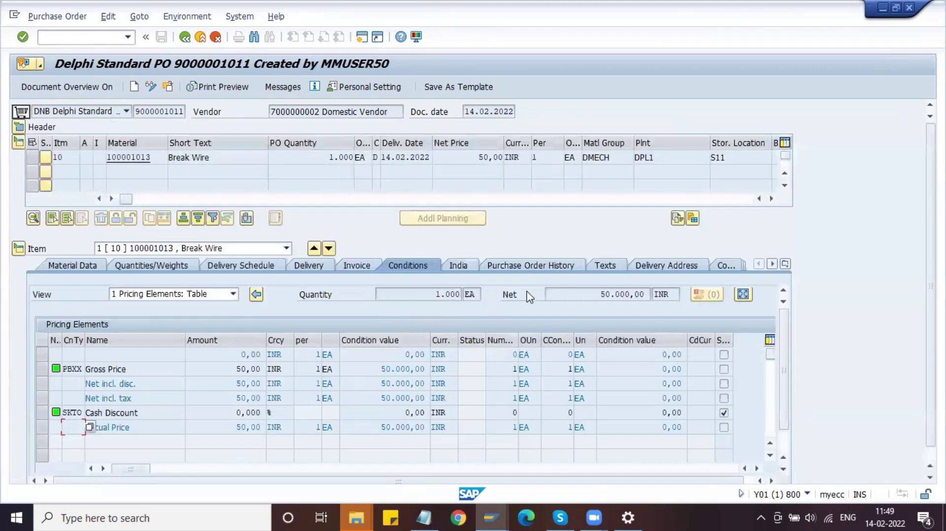
click(531, 272)
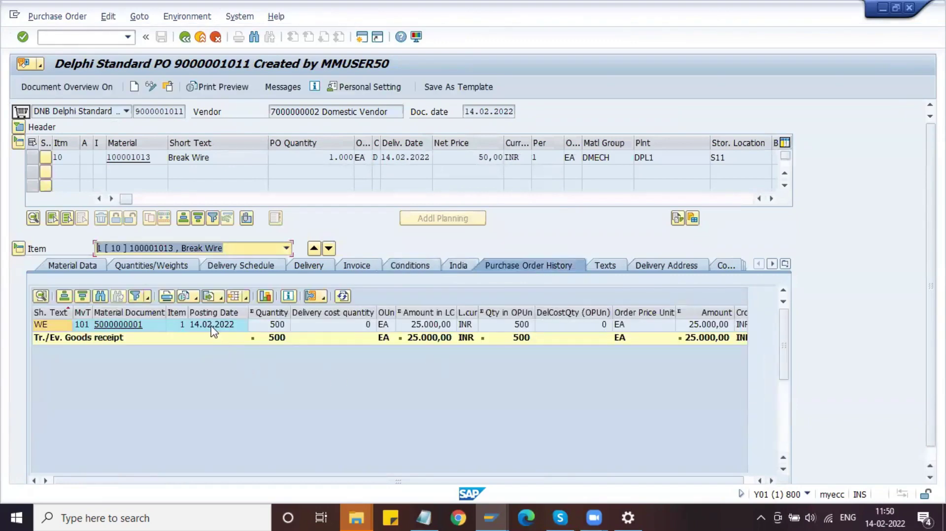
click(274, 327)
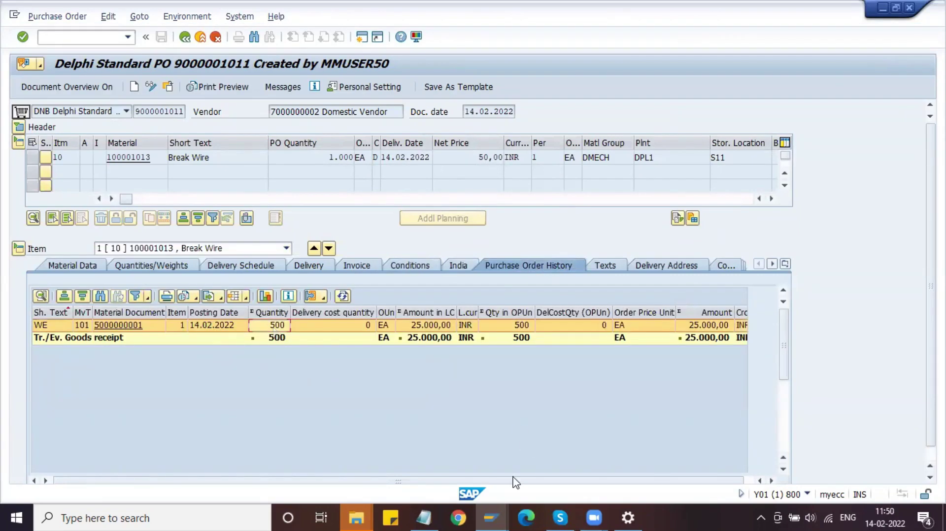
- Close the accounting document session and refresh Break Wire's stock in the Stock Overview session
click(491, 517)
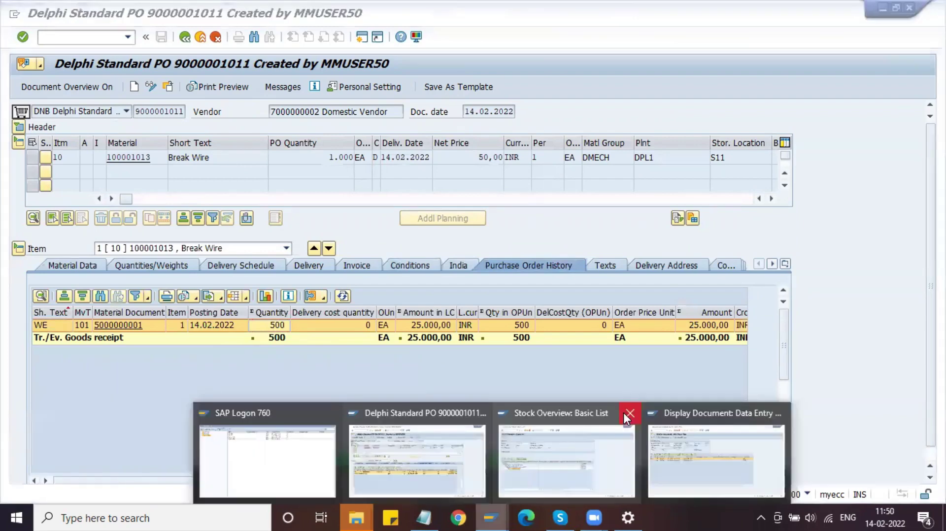
click(783, 411)
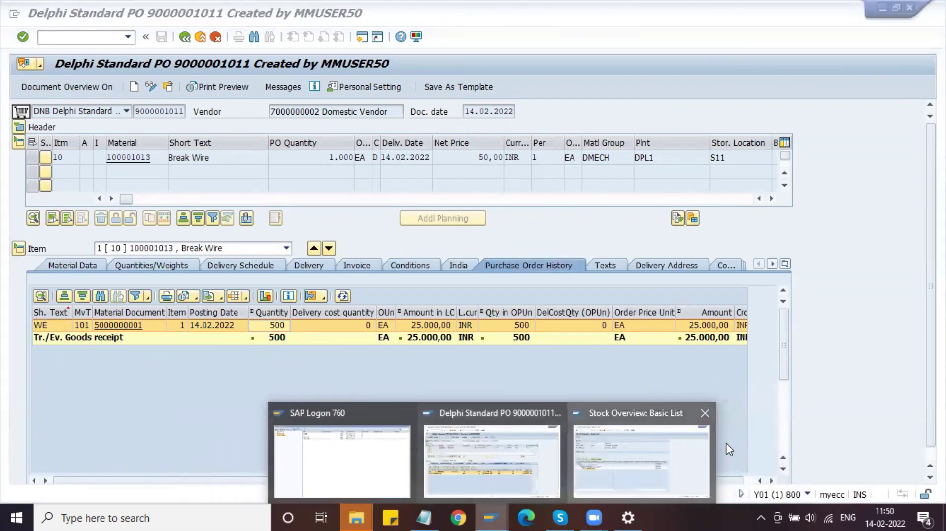
click(640, 453)
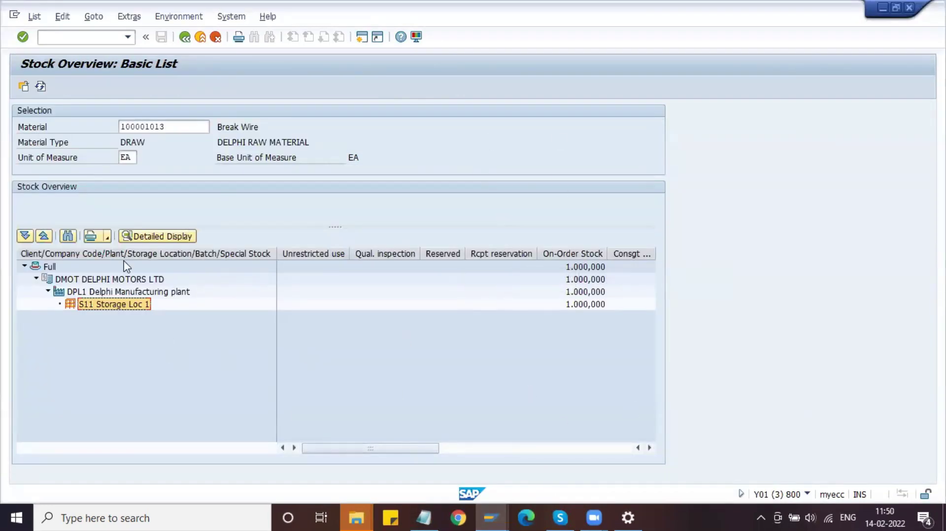
click(40, 87)
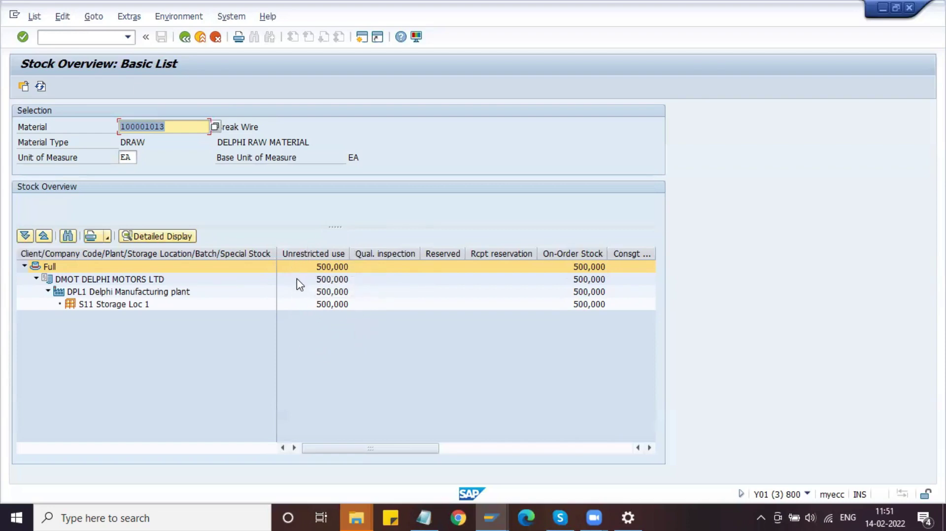
- Compare the goods receipt total in the purchase order history with Break Wire's stock in the Stock Overview session
key(alt+Tab)
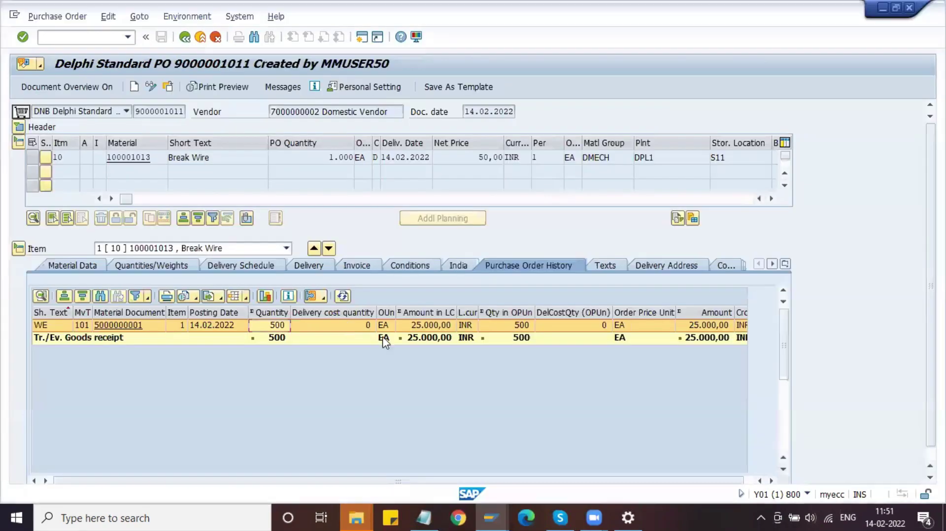
click(294, 340)
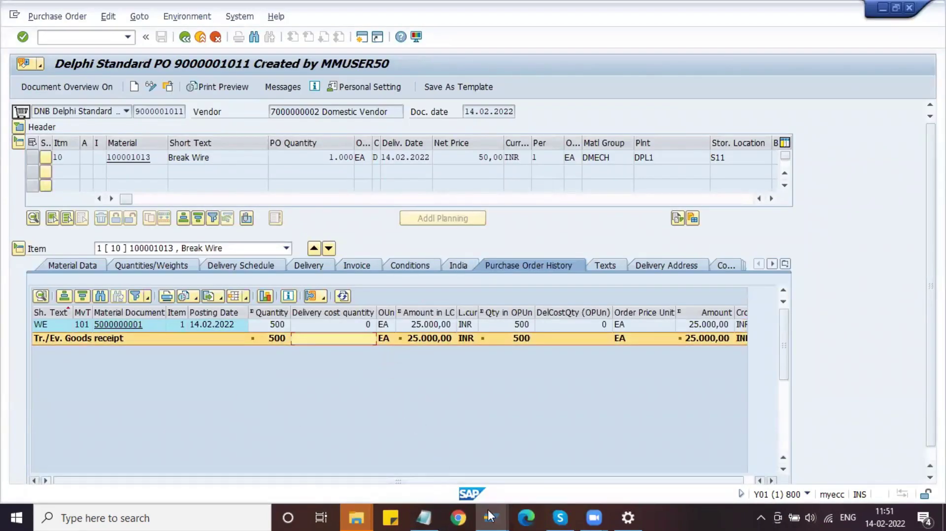
mouse_move(488, 509)
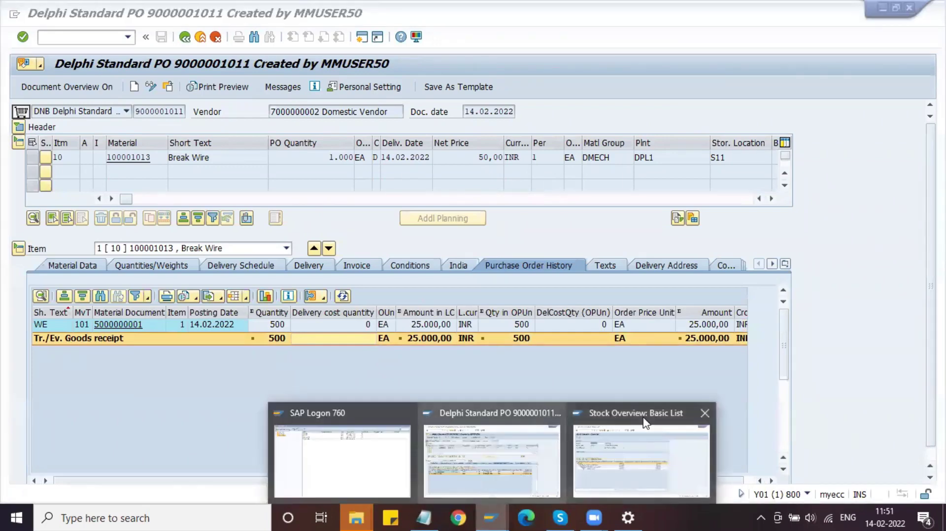
click(649, 422)
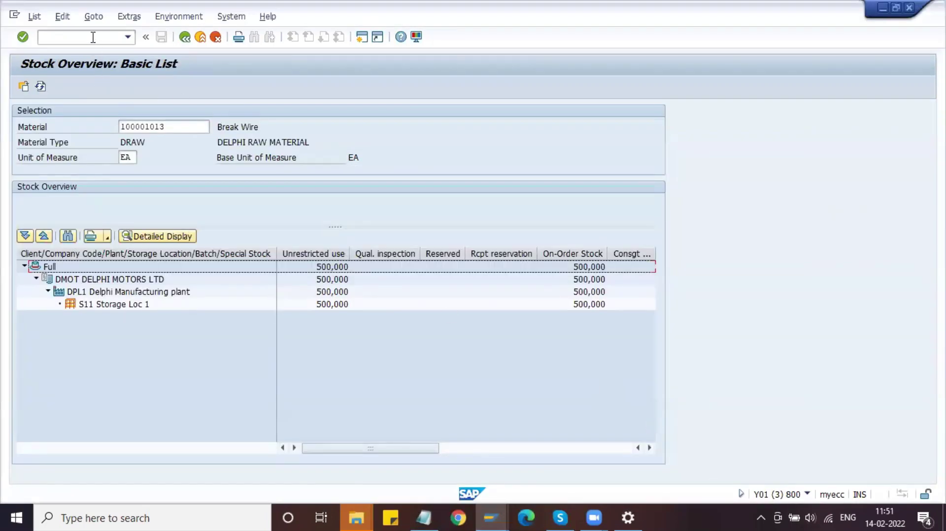
key(alt+Tab)
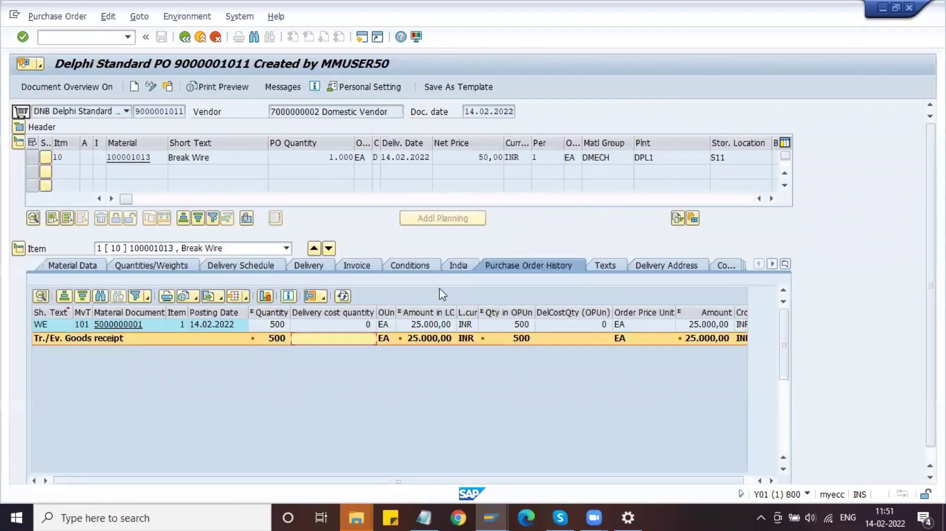
- Compare the Deliv. Compl. indicator in the Break Wire item's delivery data with the delivered quantities in the purchase order header status
click(317, 265)
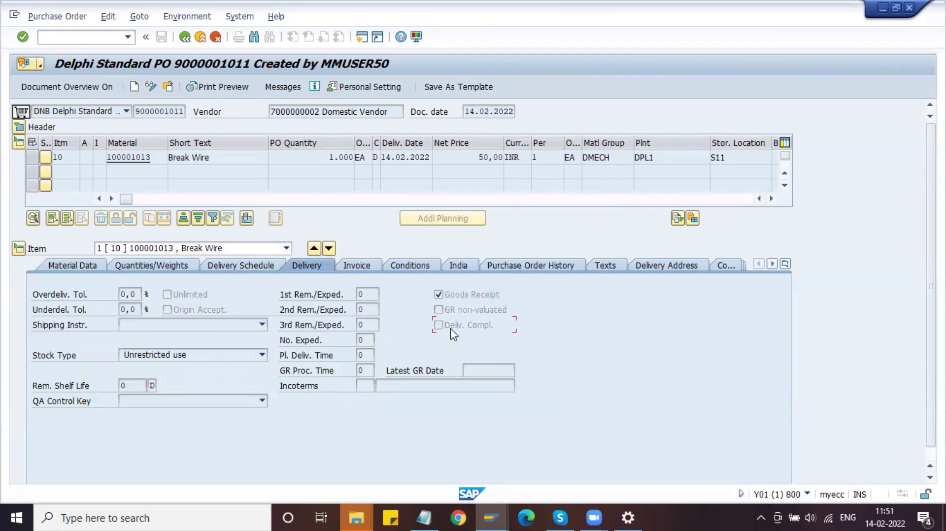
click(19, 127)
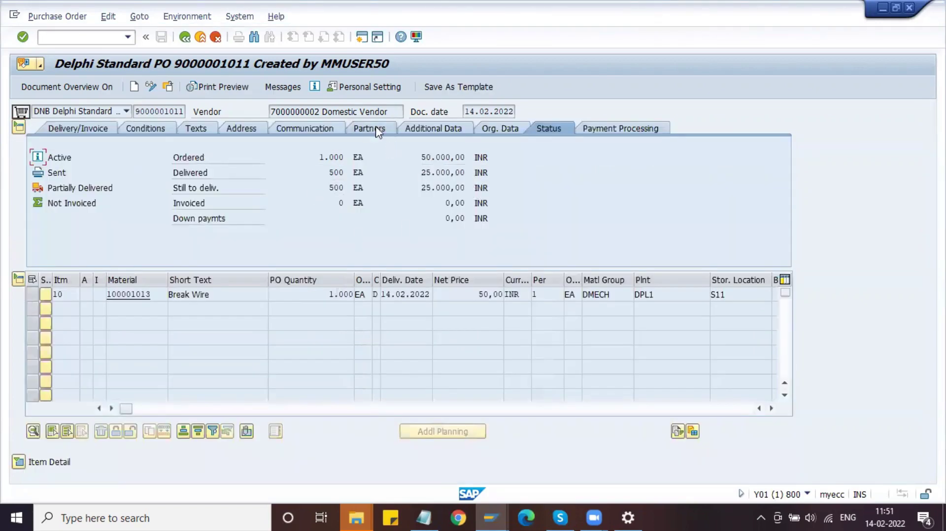
click(19, 461)
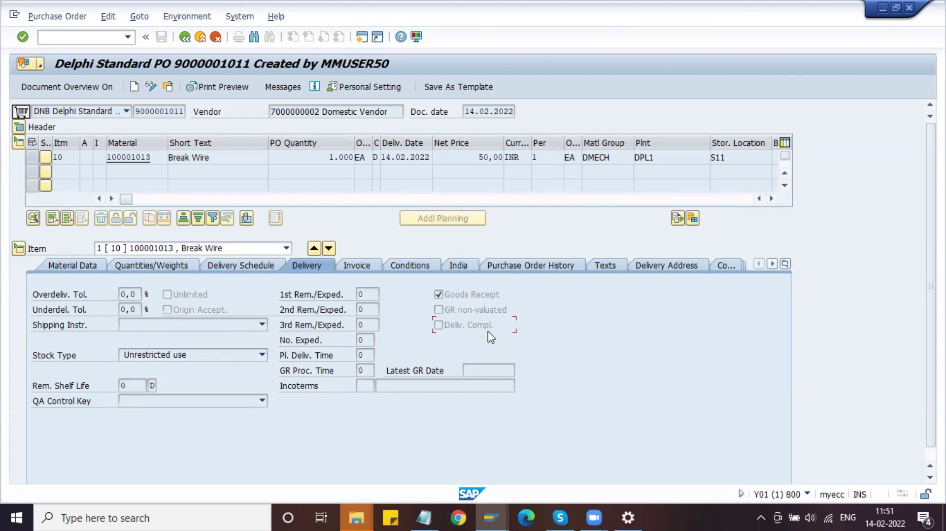
- Start the Goods Movement transaction in a new session from the Stock Overview and set it to A01 Goods Receipt for a purchase order
key(alt+Tab)
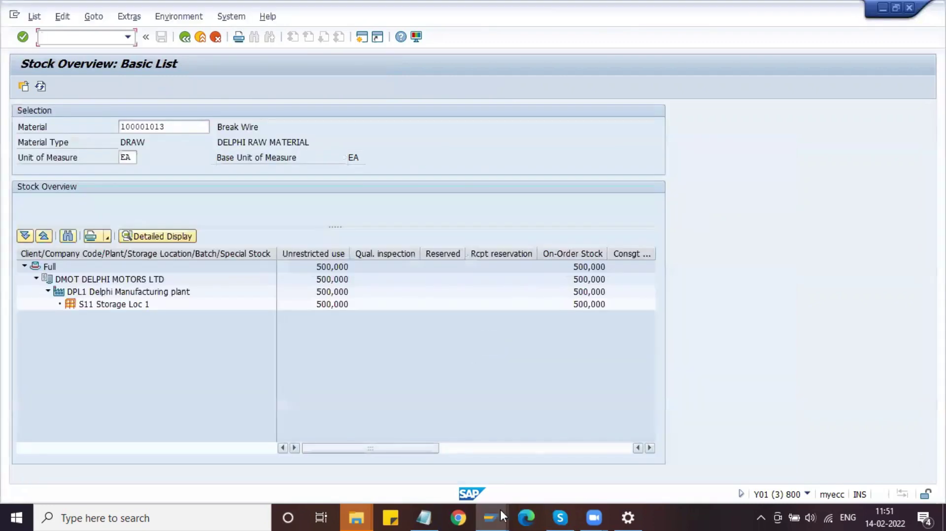
mouse_move(500, 510)
click(635, 448)
click(67, 36)
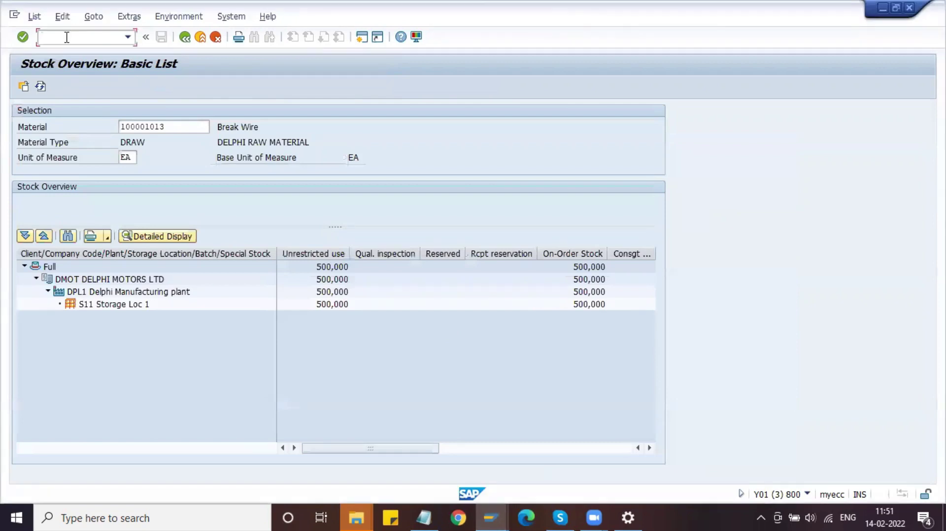
click(363, 38)
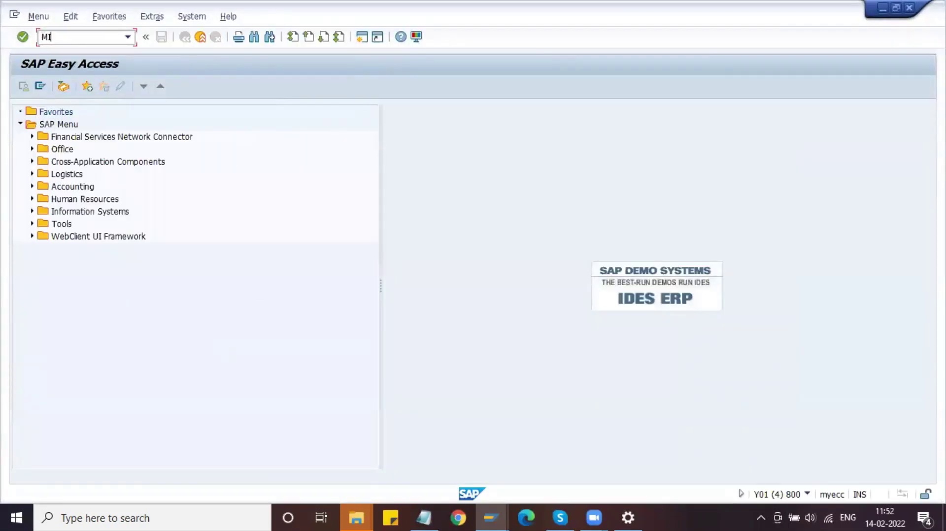
key(Return)
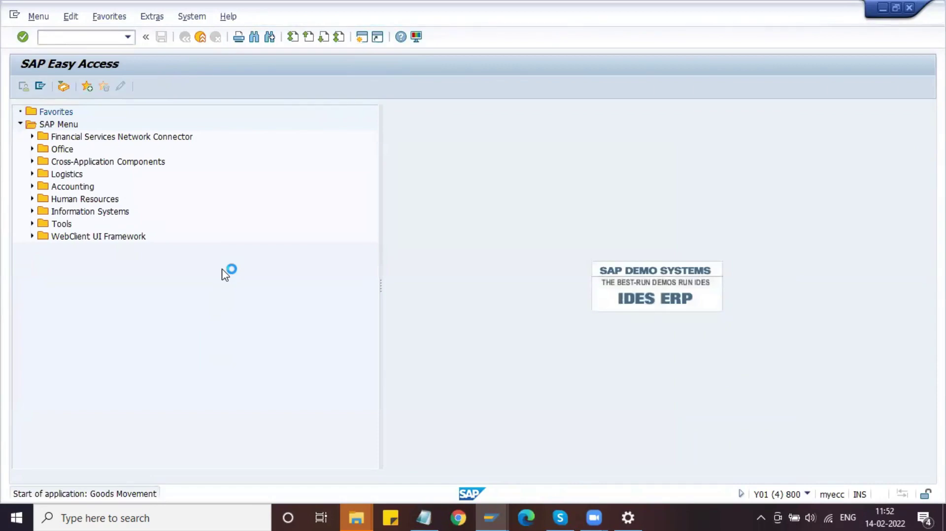
click(162, 123)
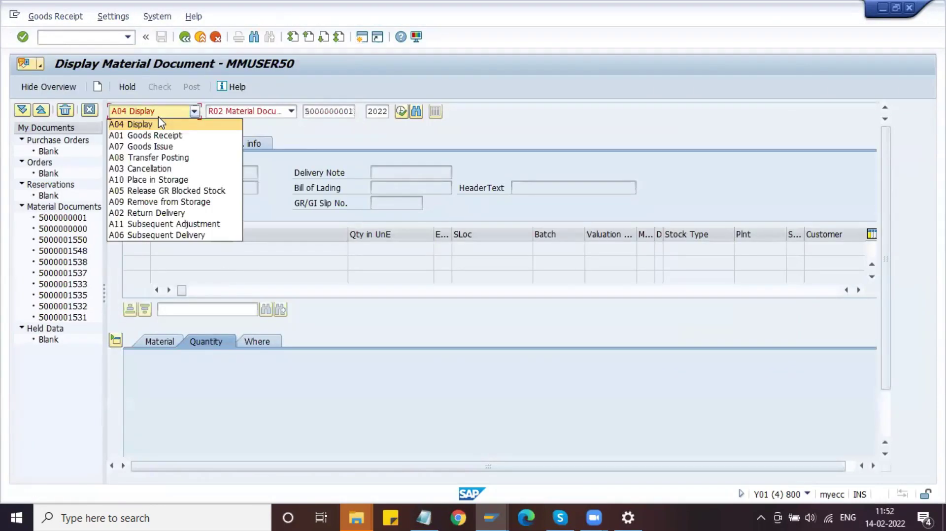
click(161, 133)
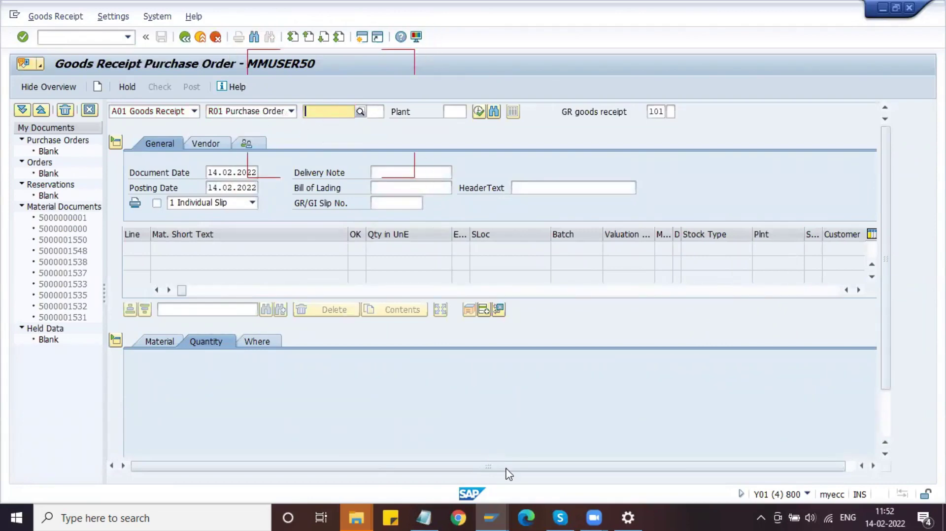
- Copy the Break Wire purchase order's number from its session and load that order into the goods receipt
click(492, 516)
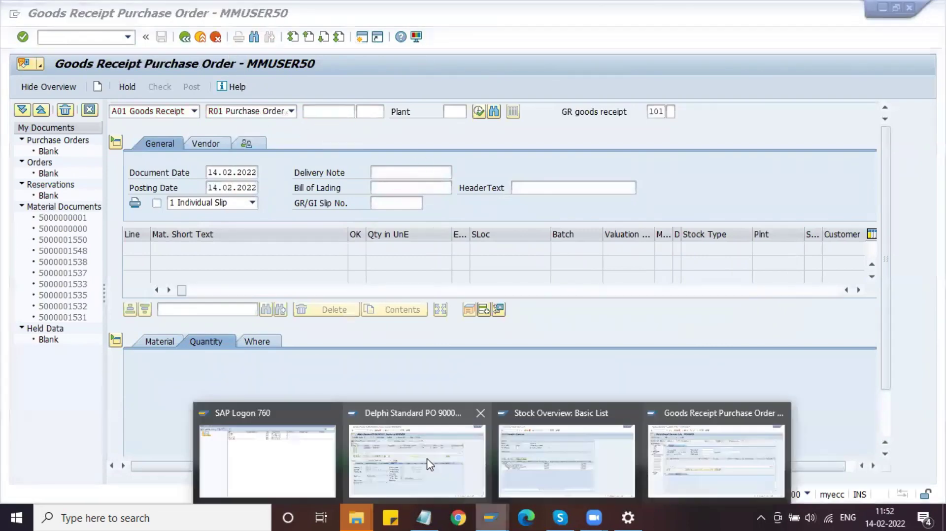
click(429, 460)
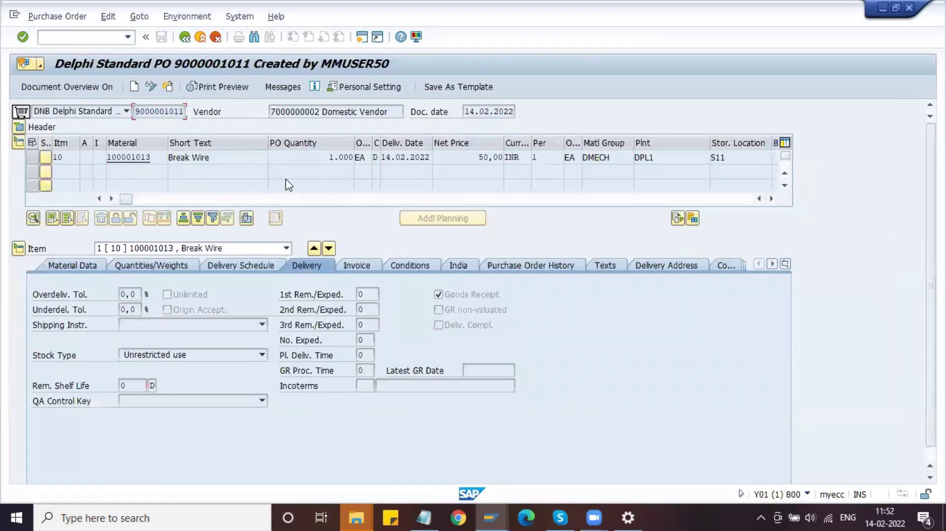
key(alt+Tab)
key(ctrl+v)
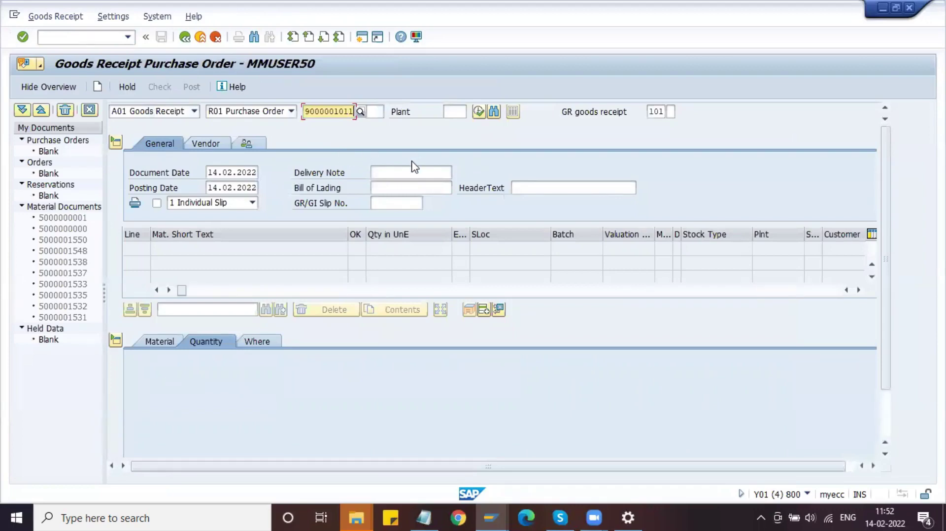
key(Return)
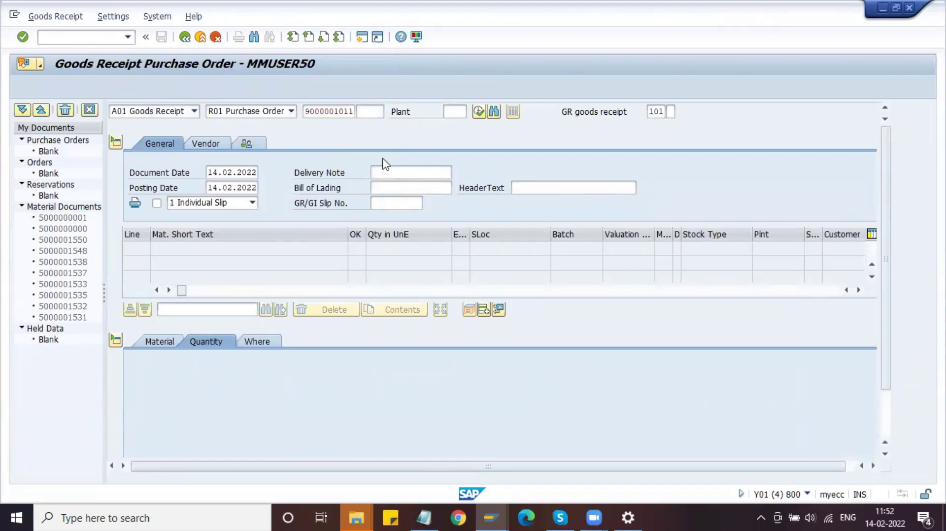
- Keep the Break Wire receipt quantity at 500 EA, review the item's quantity details and mark it Item OK
drag(395, 248, 361, 244)
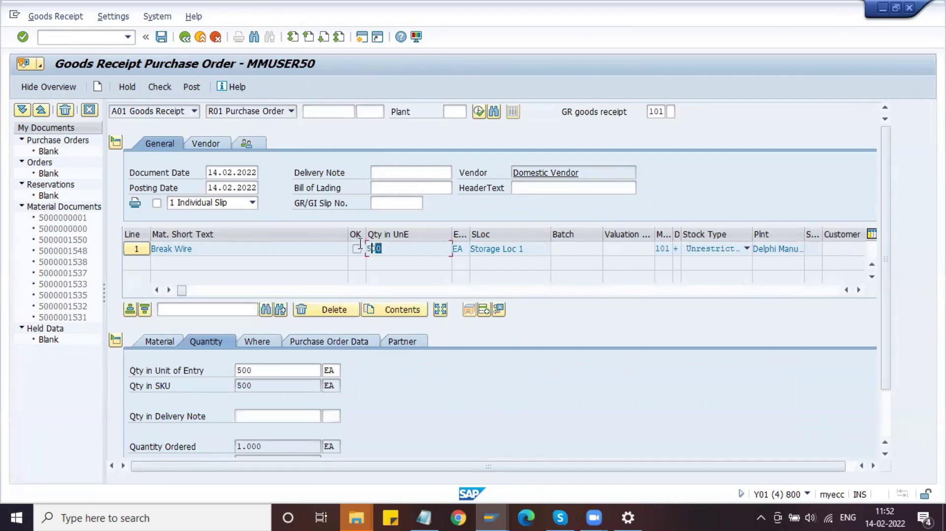
click(360, 243)
scroll(321, 438, down, 2)
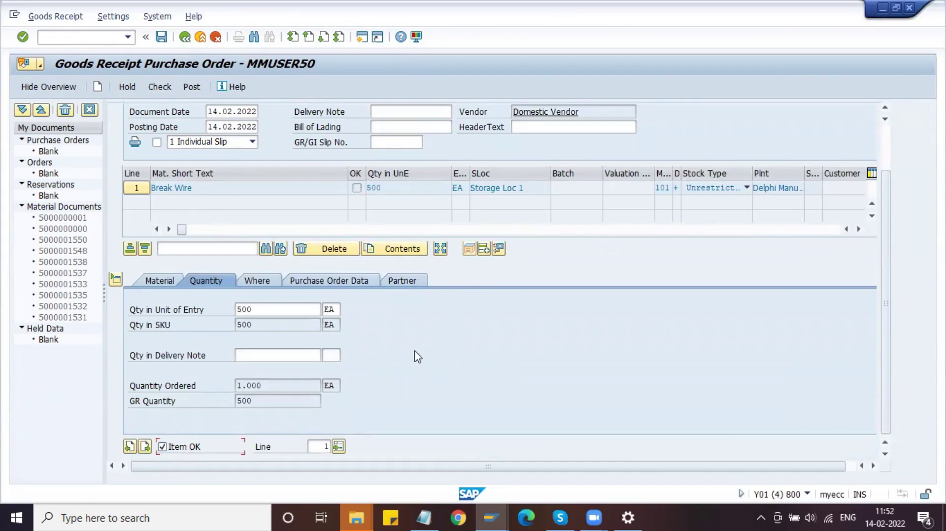
scroll(383, 296, up, 2)
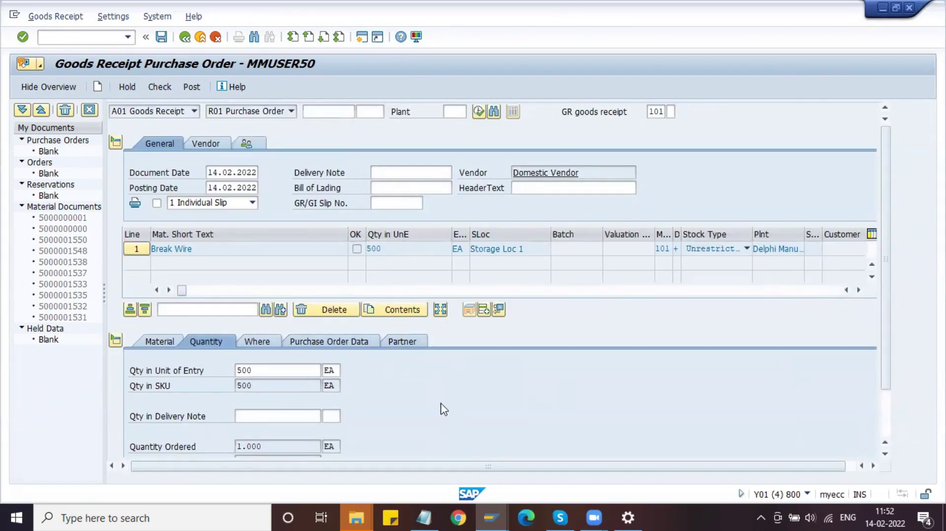
scroll(443, 411, down, 2)
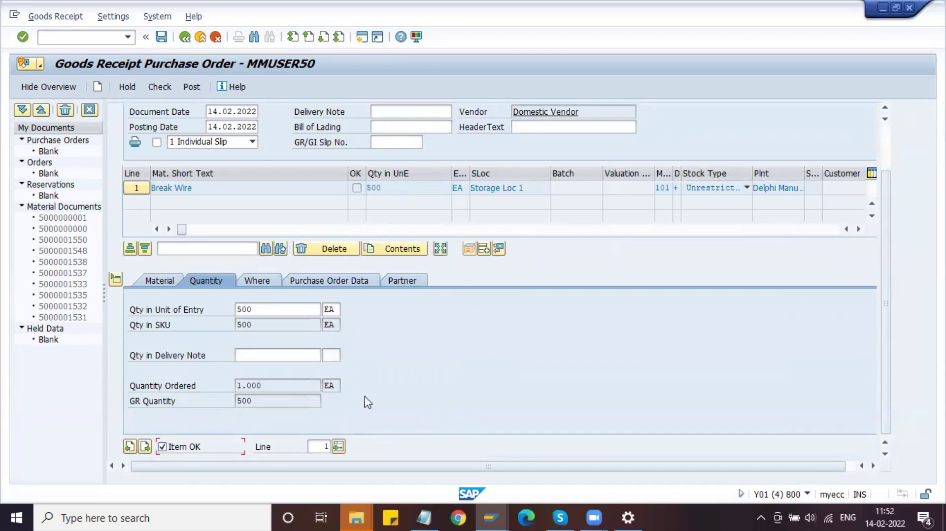
scroll(437, 340, up, 1)
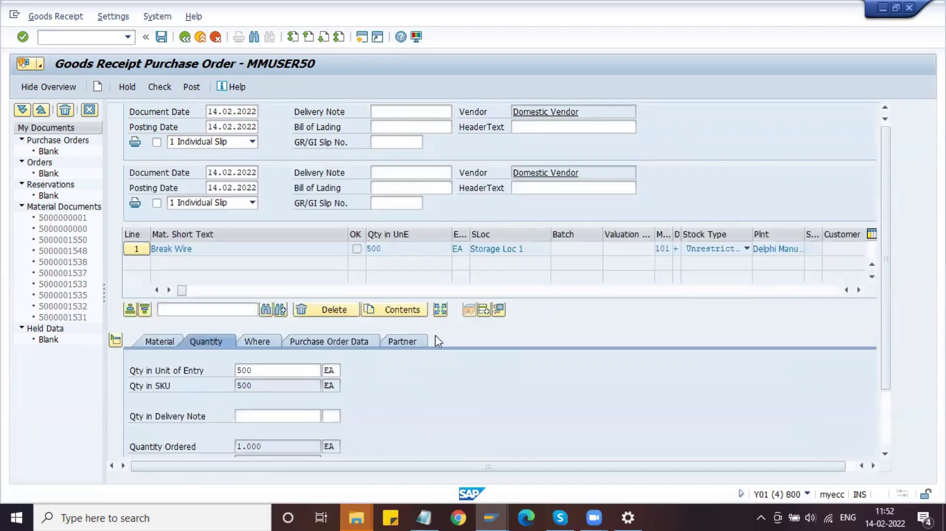
- Check the Break Wire goods receipt and post it
click(159, 89)
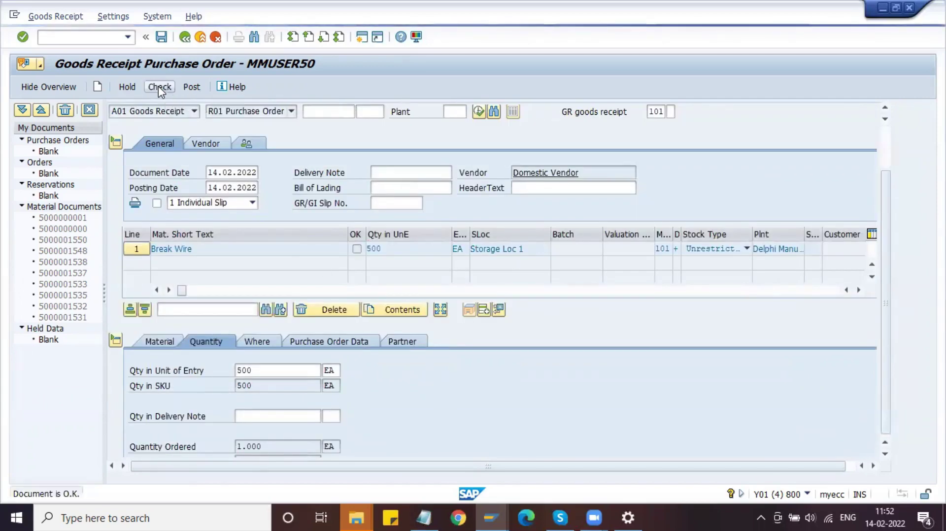
click(159, 89)
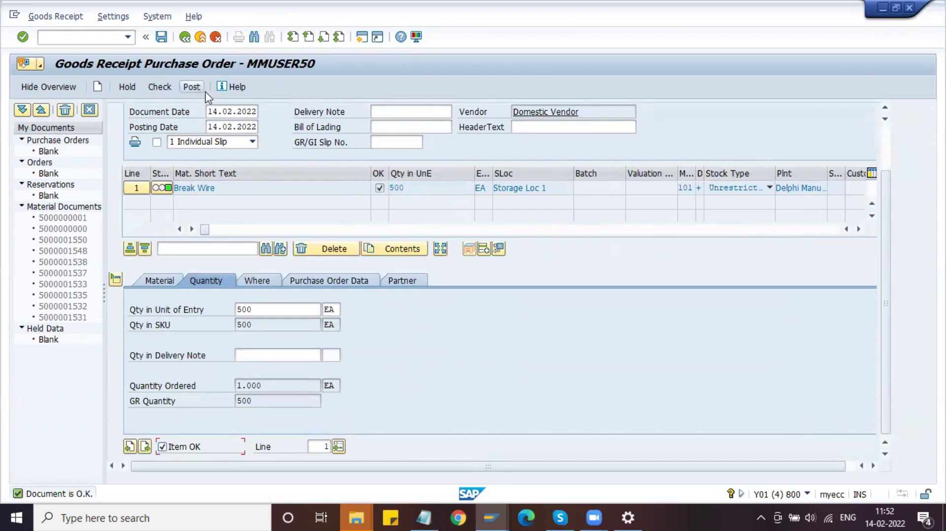
click(161, 38)
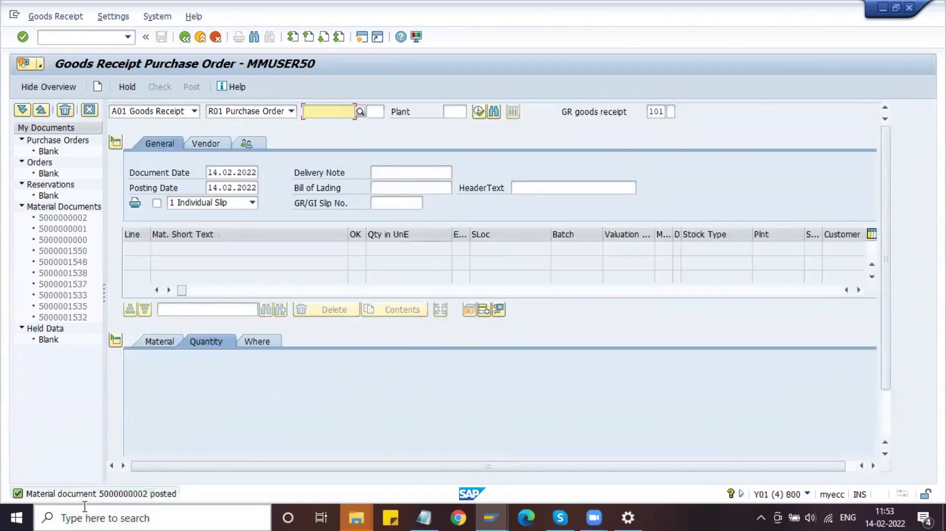
- Switch to the Stock Overview session and refresh Break Wire's stock to examine the unrestricted and on-order quantities
key(alt+Tab)
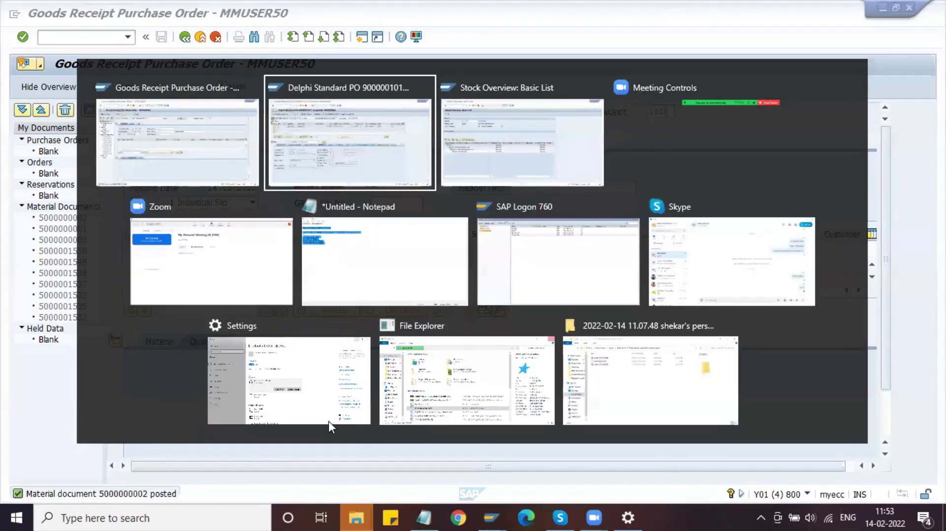
key(alt+Tab)
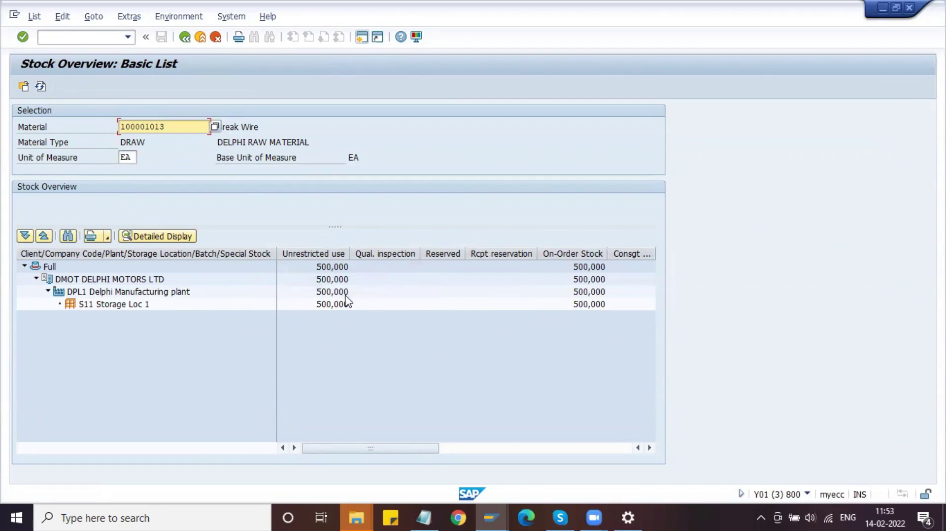
click(41, 87)
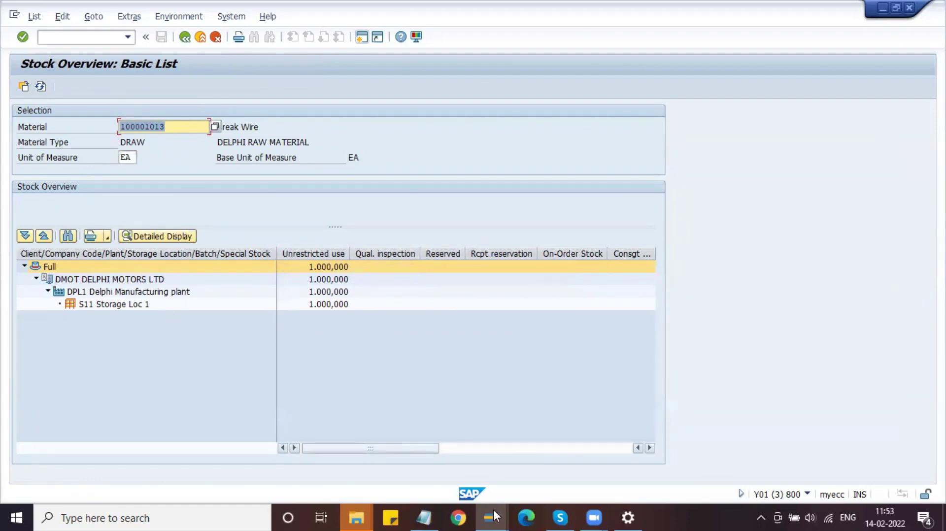
- Return to the Break Wire purchase order session and reload the same order
mouse_move(494, 516)
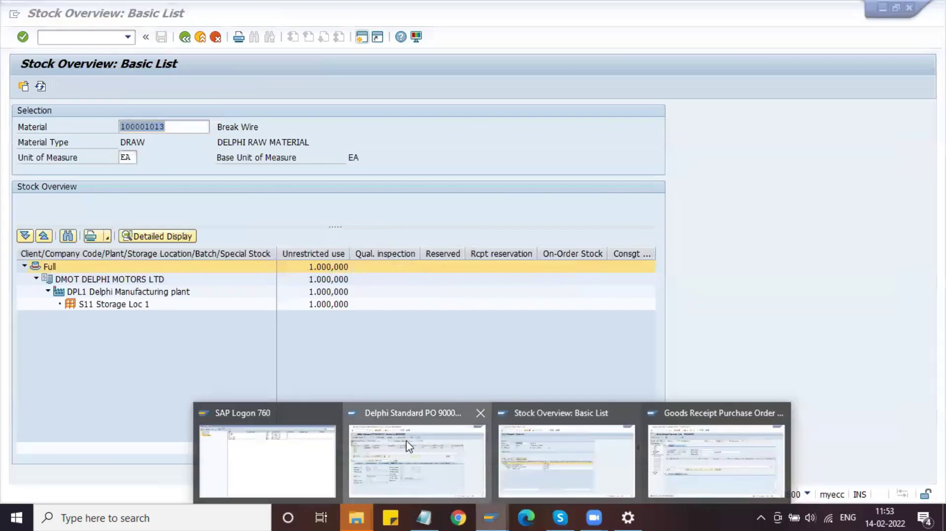
click(370, 406)
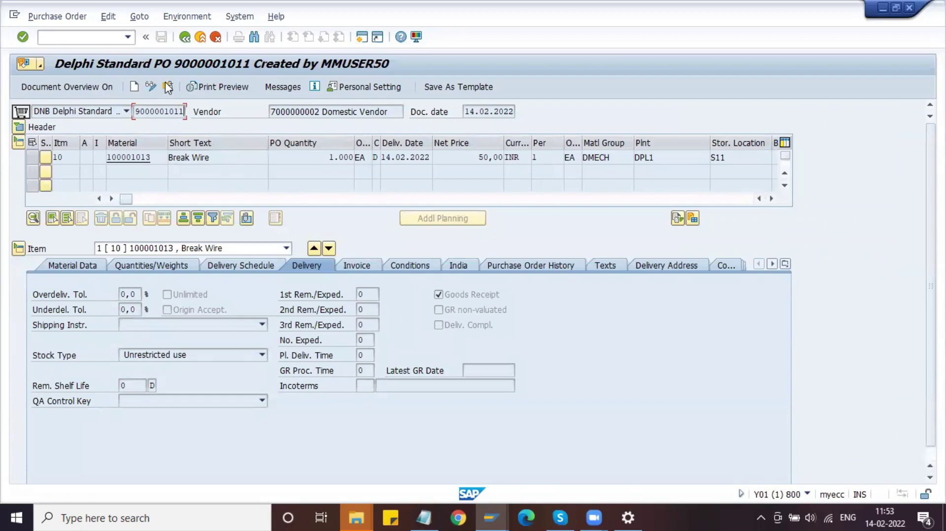
click(57, 16)
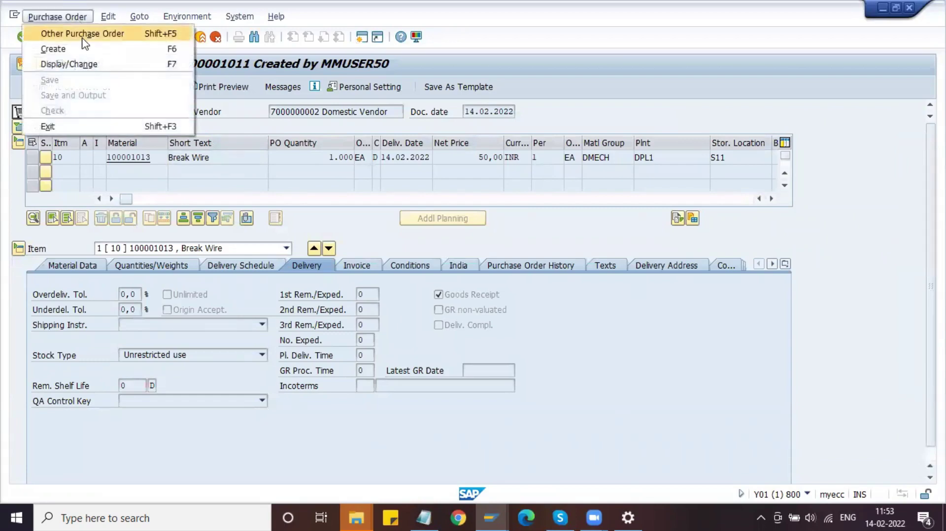
click(469, 27)
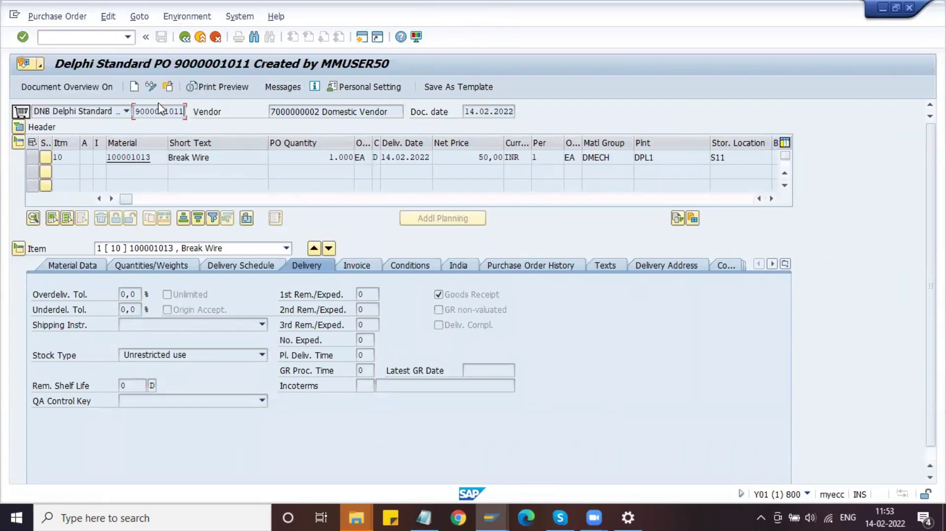
click(168, 88)
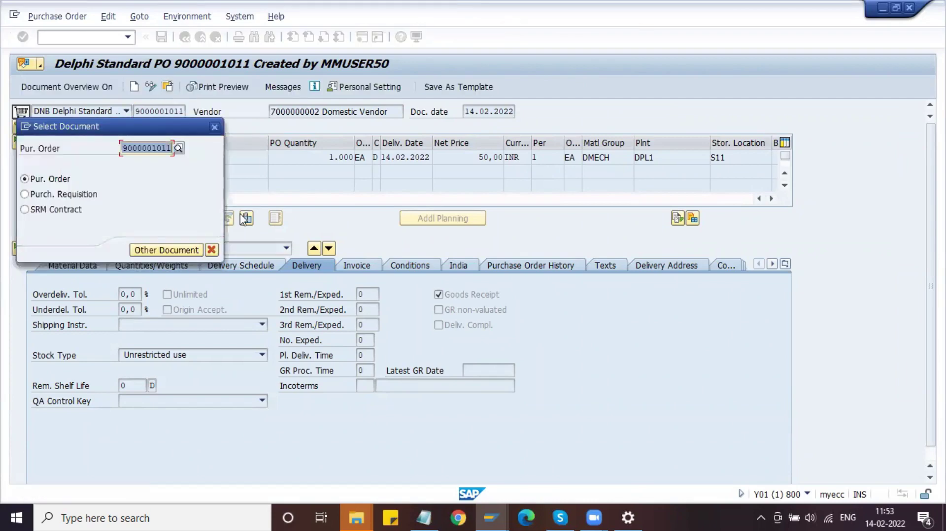
key(Return)
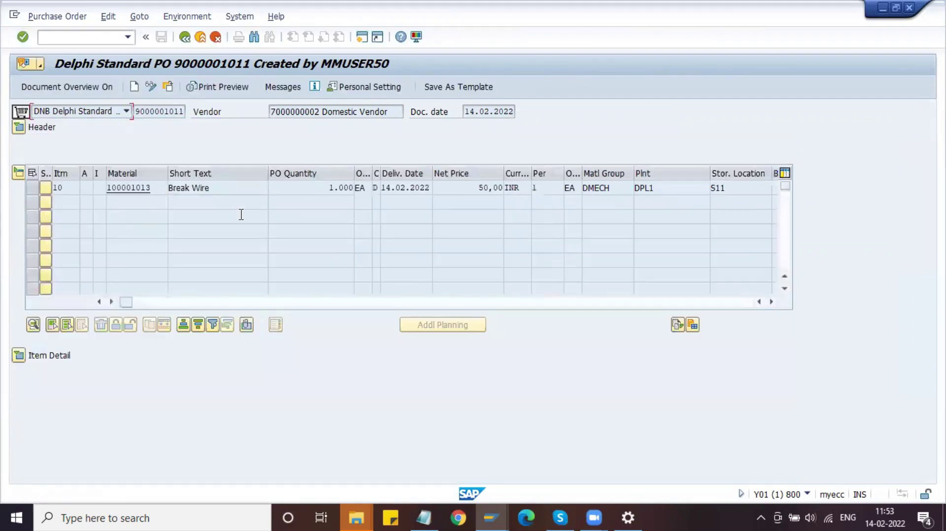
- Expand the purchase order header and examine the delivered, still-to-deliver and invoiced quantities in its status
click(18, 127)
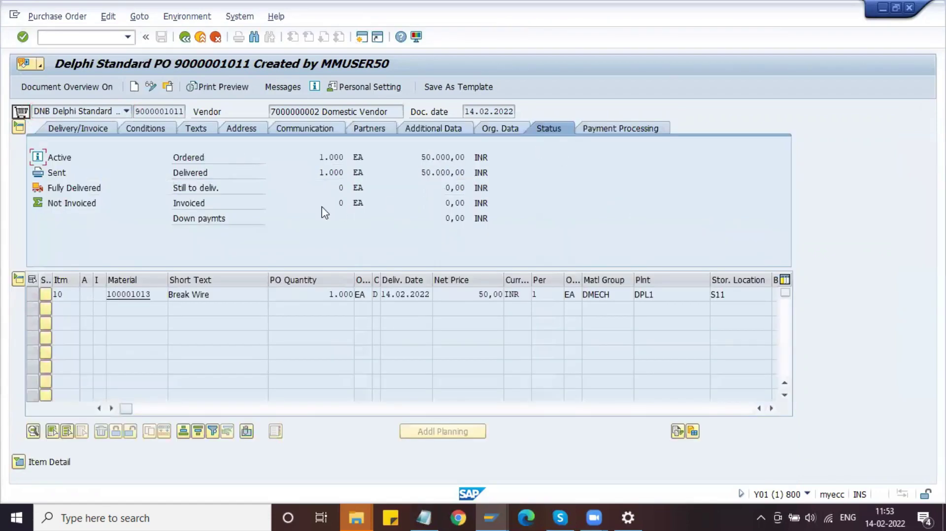
drag(316, 172, 349, 173)
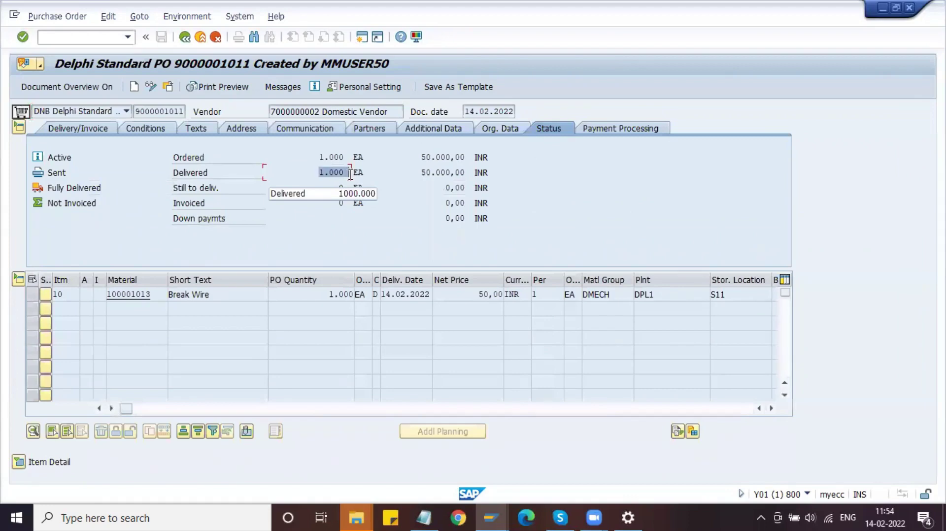
click(350, 175)
click(341, 186)
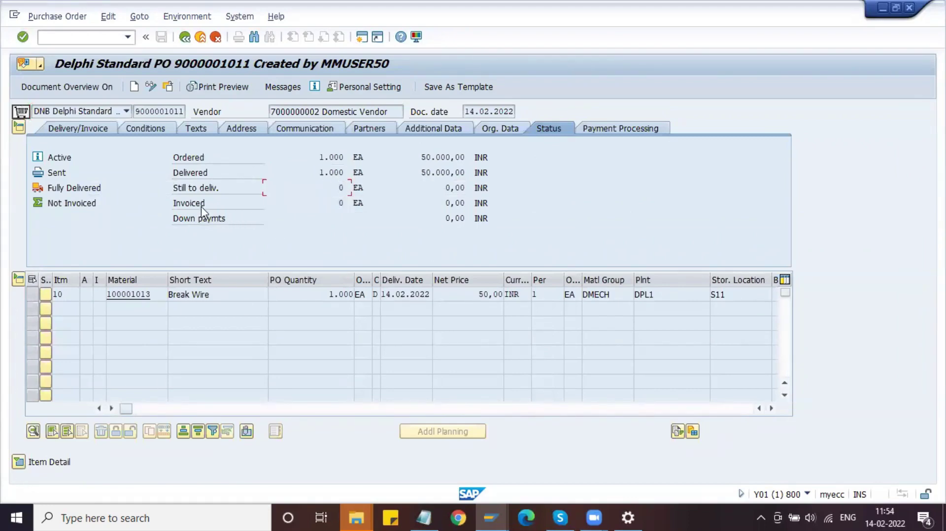
click(338, 203)
drag(339, 203, 350, 206)
click(335, 203)
drag(334, 203, 380, 204)
- Expand the Break Wire item details and examine the Deliv. Compl. indicator and the goods receipts in the purchase order history
click(19, 462)
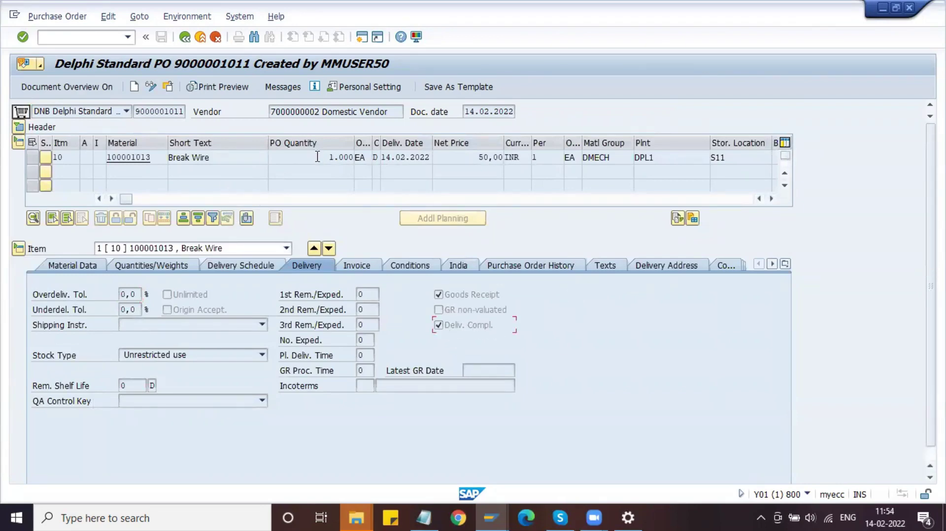
double_click(340, 158)
click(439, 329)
click(523, 270)
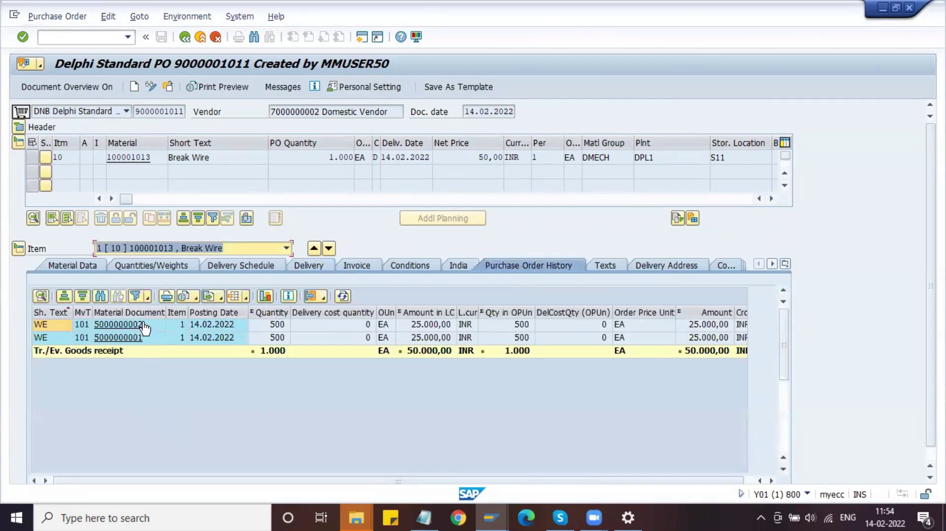
- Examine both goods receipt quantities in the purchase order history and the available actions in the Goods Receipt session
click(279, 341)
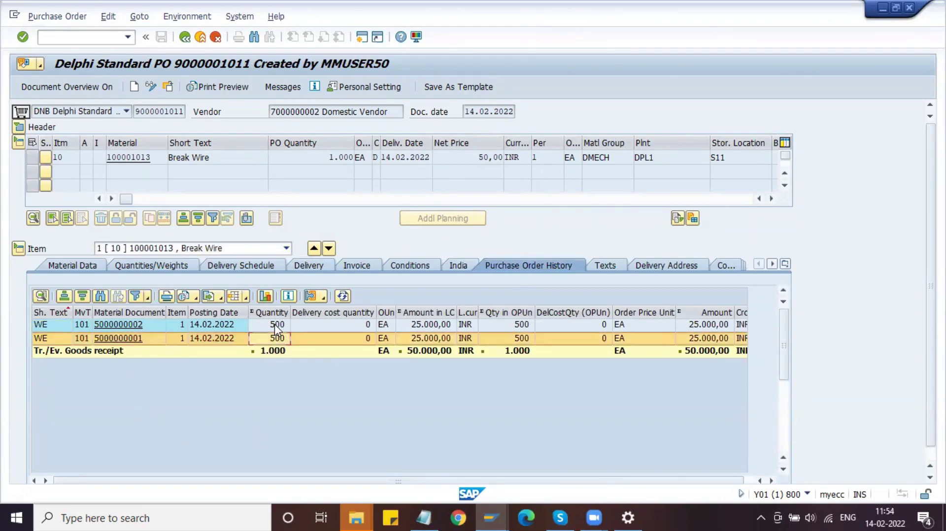
click(275, 326)
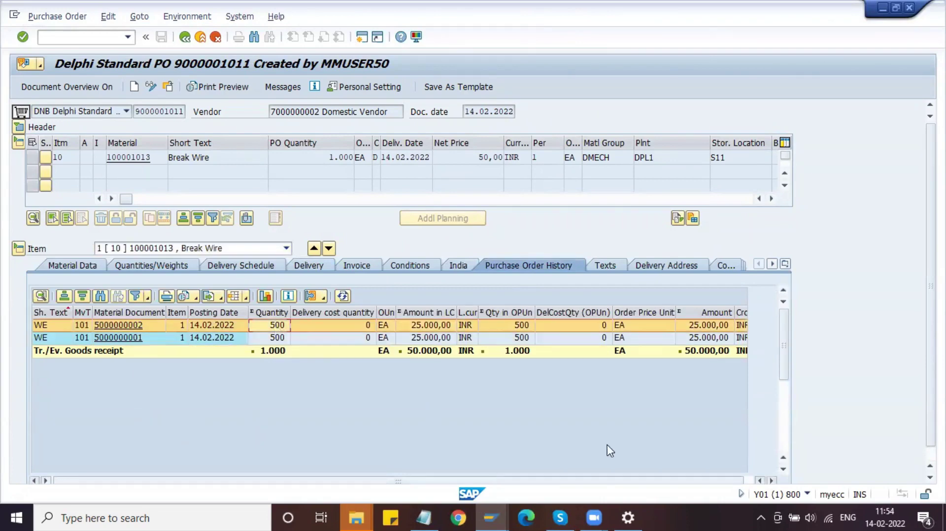
mouse_move(488, 517)
click(712, 458)
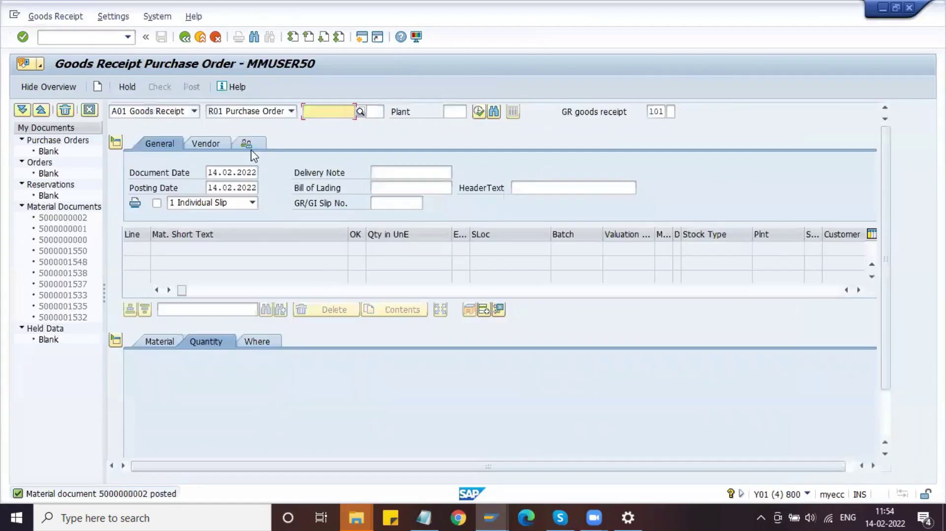
click(194, 110)
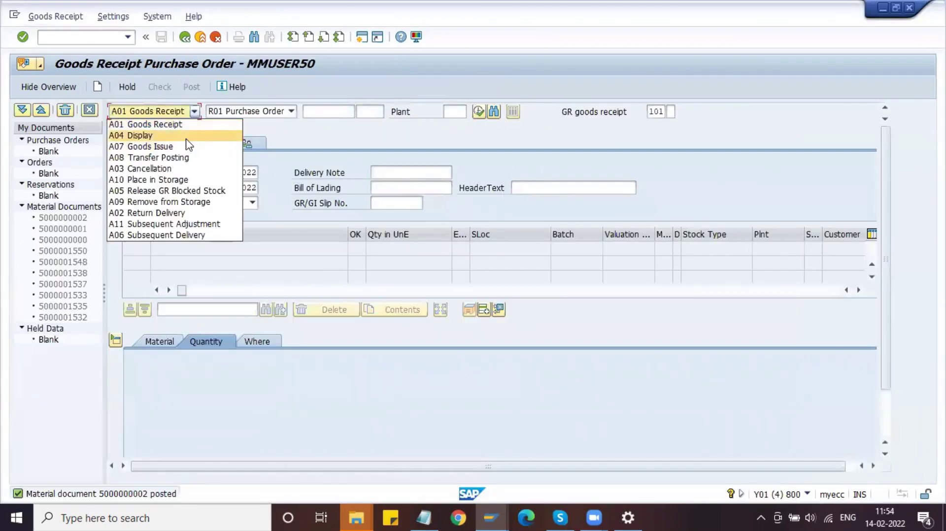
click(571, 315)
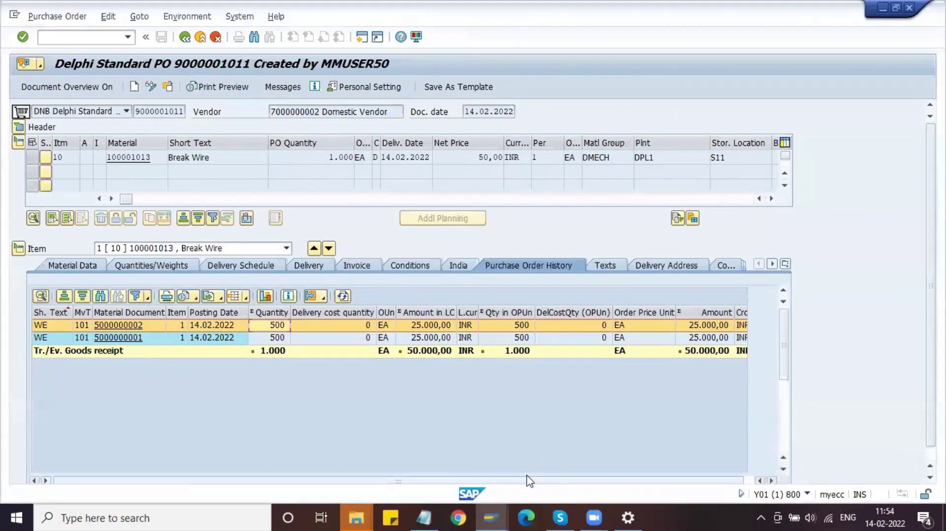
- Display the first Break Wire goods receipt's material document from the purchase order history and return to the order
click(136, 339)
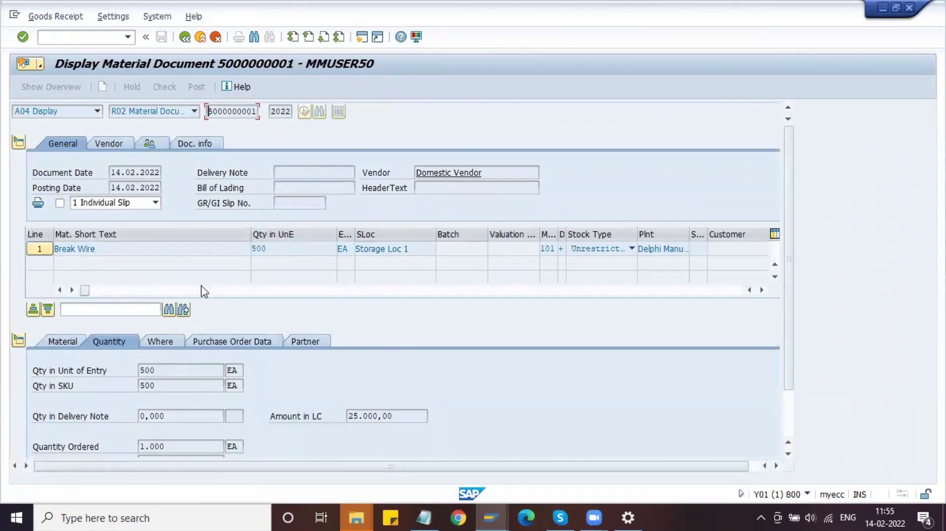
click(185, 37)
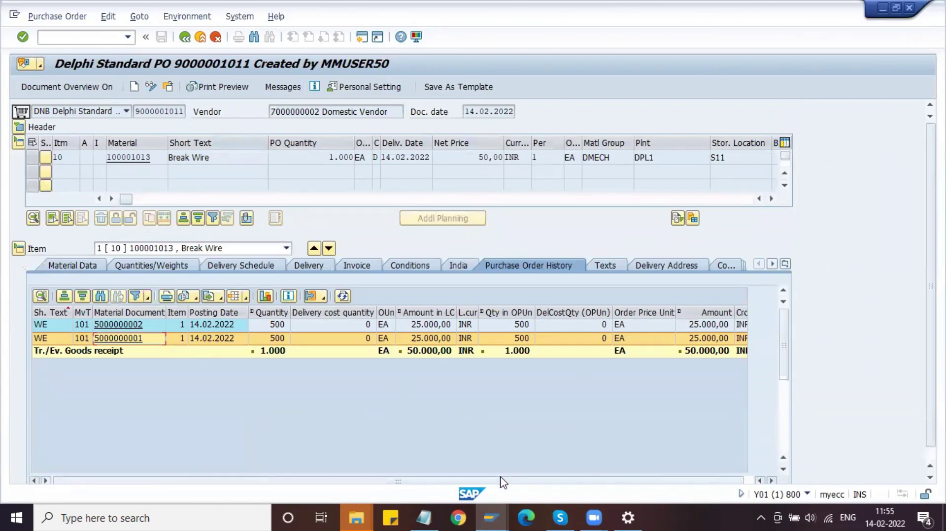
- Open a new session from the Stock Overview session and start transaction MB51 in it
mouse_move(490, 518)
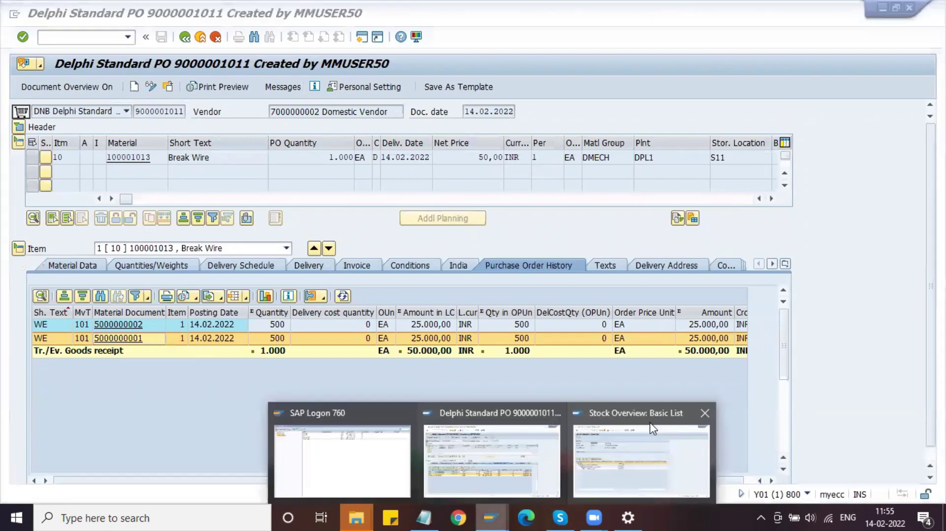
click(644, 461)
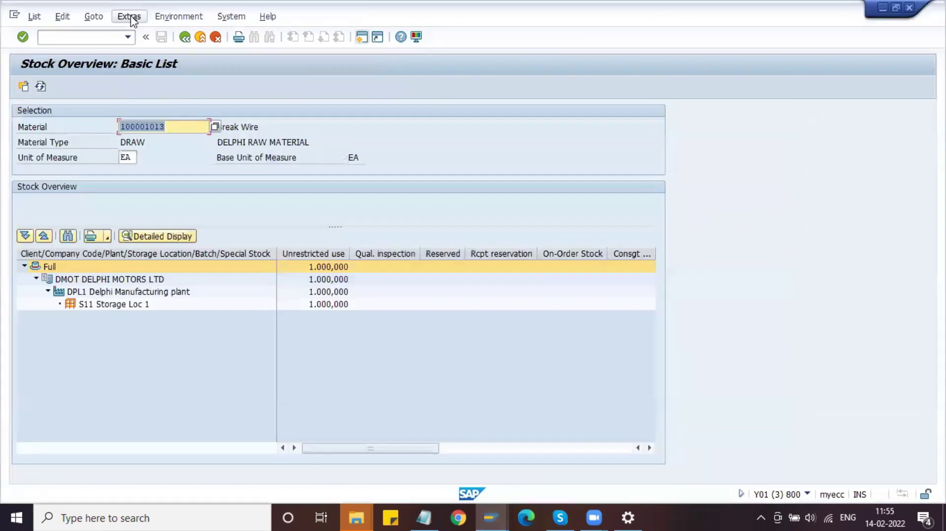
click(362, 37)
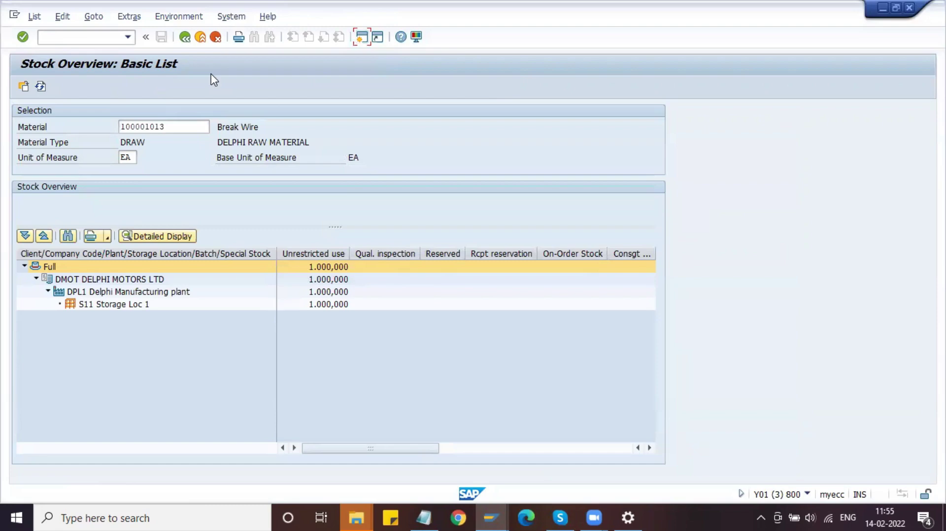
key(alt+Tab)
text(M)
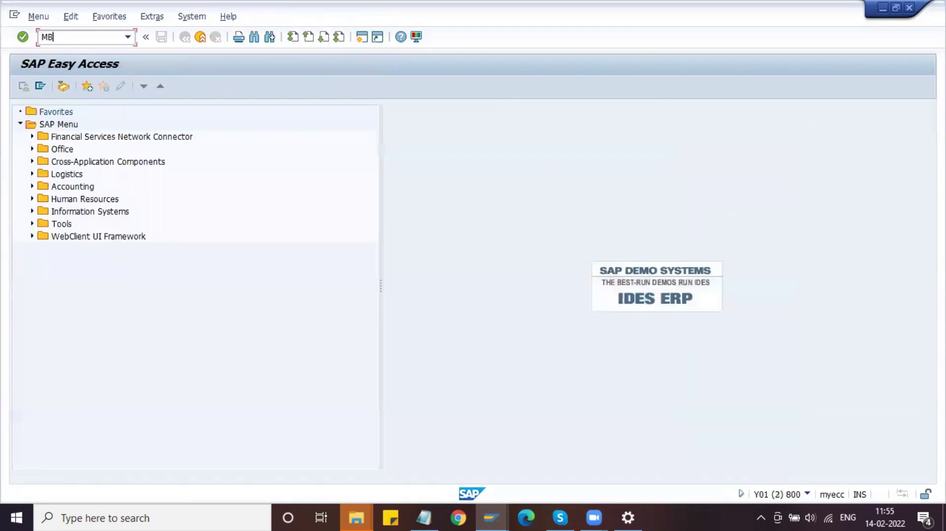
text(B51)
key(Return)
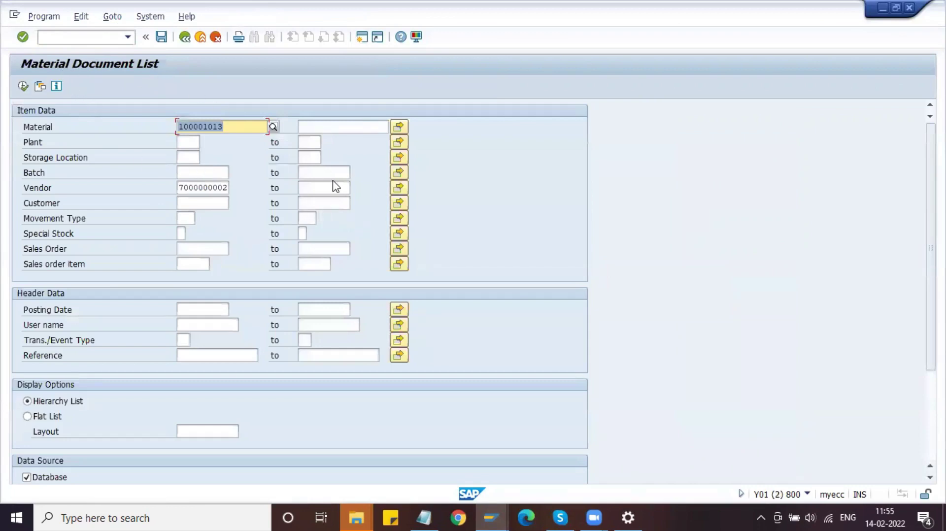
- Clear the Material and Vendor selection criteria in the Material Document List
key(Delete)
key(Down)
key(Down)
key(Down)
key(Down)
key(Delete)
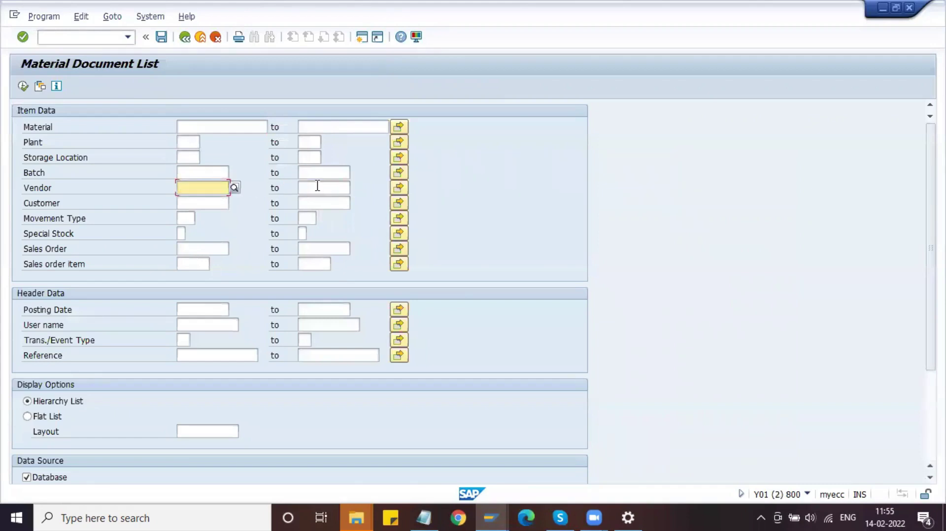
- Restrict the Material Document List to plant DPL1 and run the report
click(197, 126)
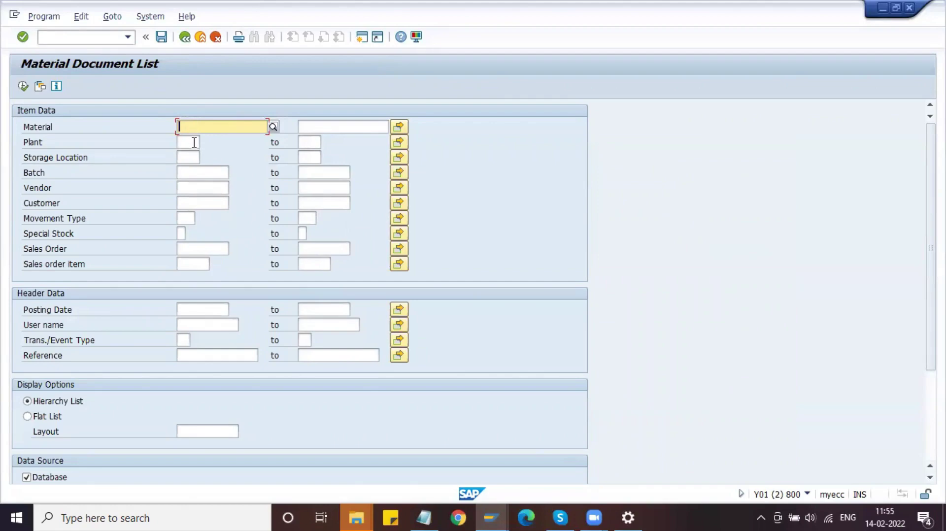
click(194, 143)
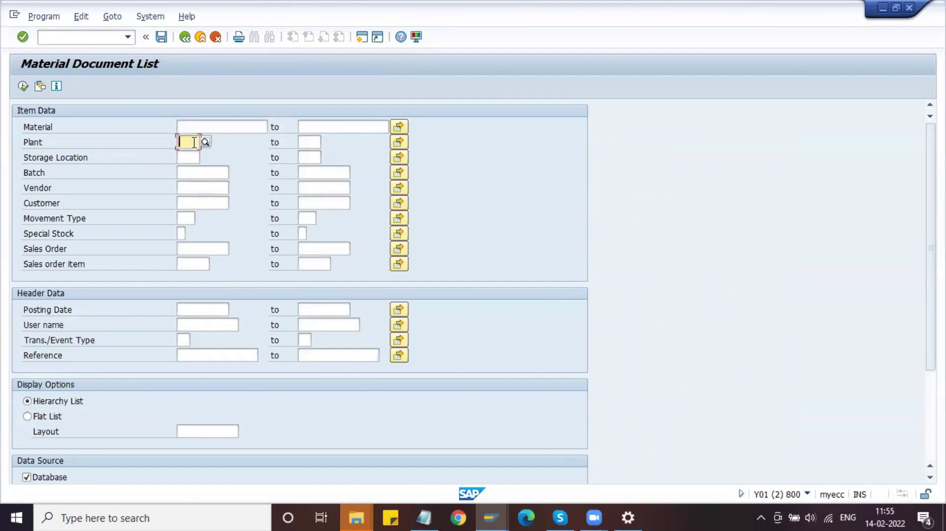
click(192, 186)
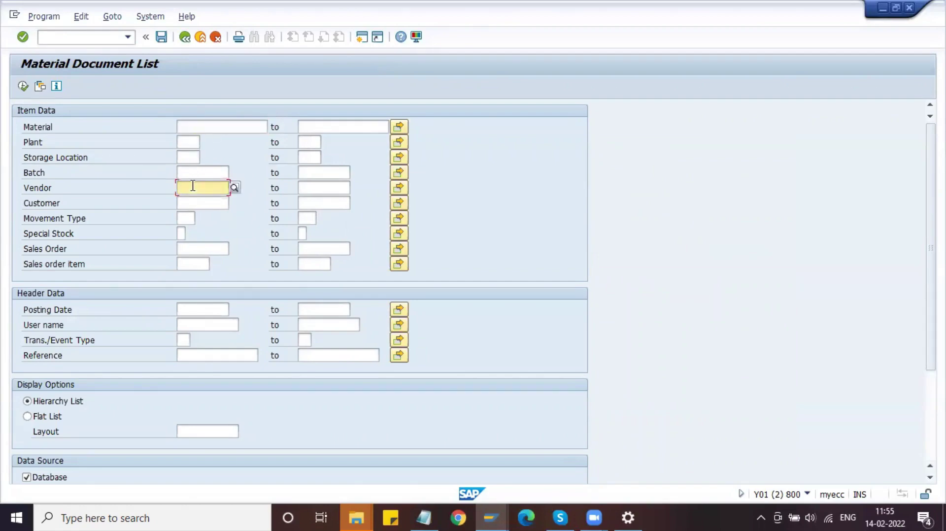
click(188, 216)
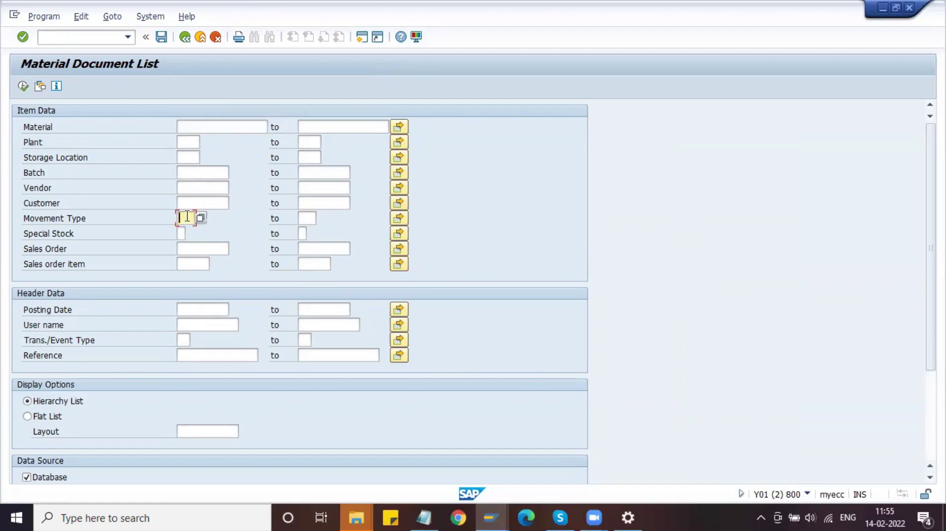
click(184, 144)
text(DP)
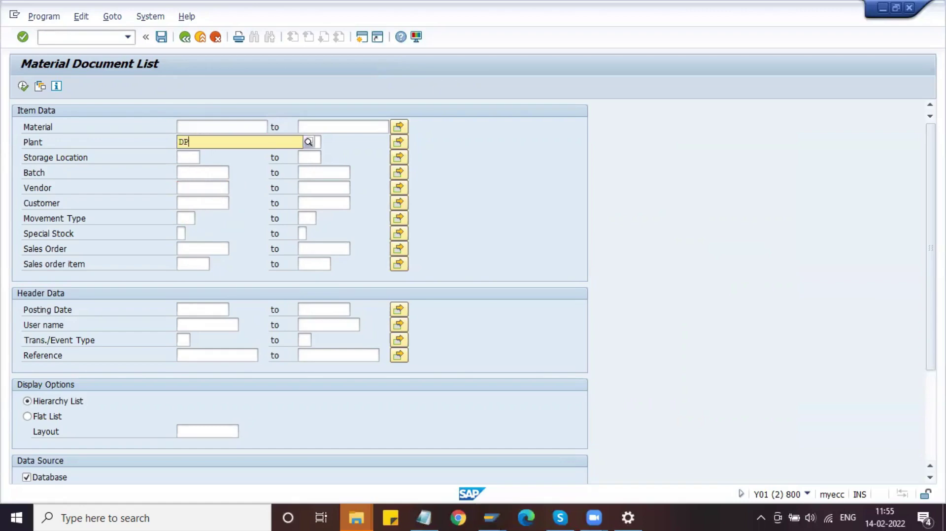
text(L1)
key(Return)
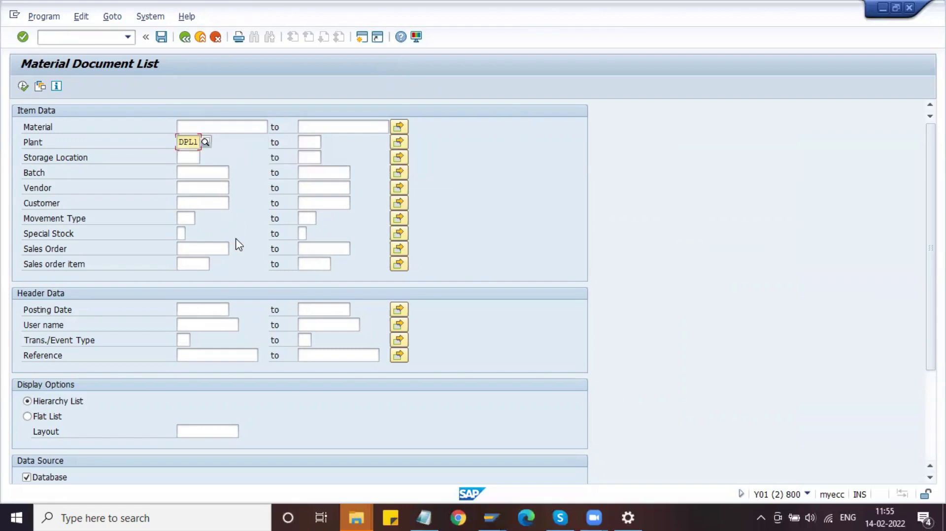
click(22, 87)
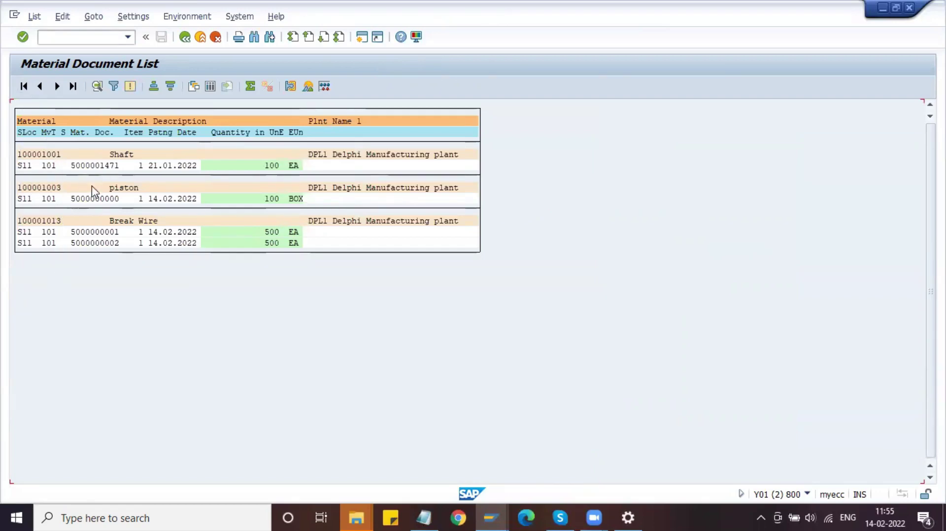
- Examine the listed posting dates and the first Break Wire material document, and return to the report's selection criteria
click(175, 165)
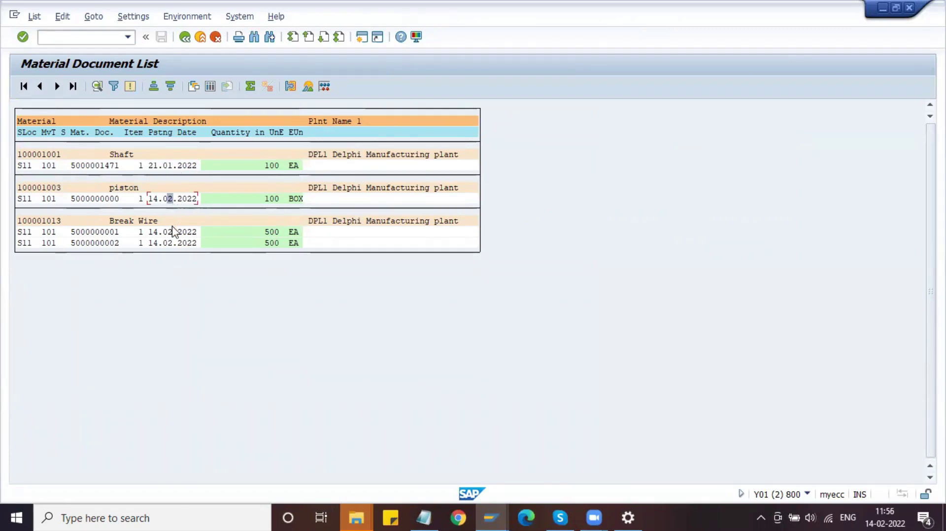
click(168, 199)
double_click(95, 232)
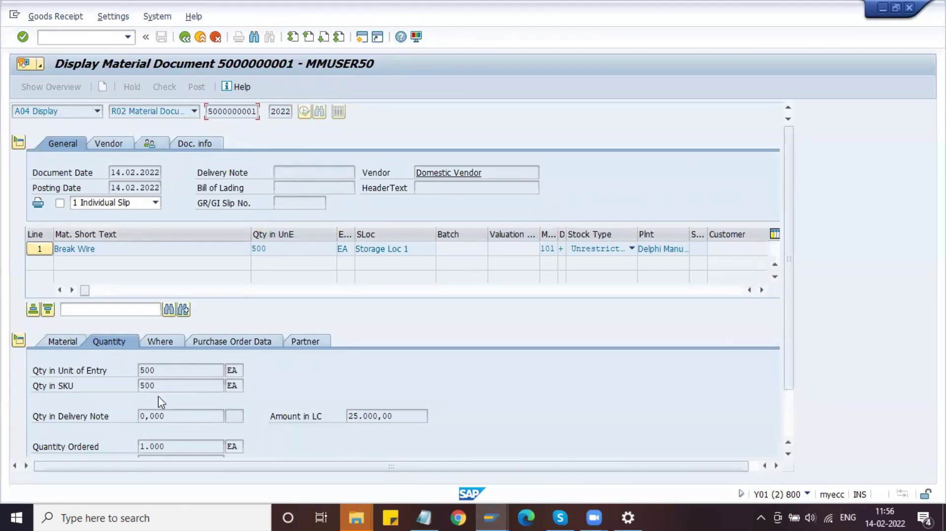
click(185, 37)
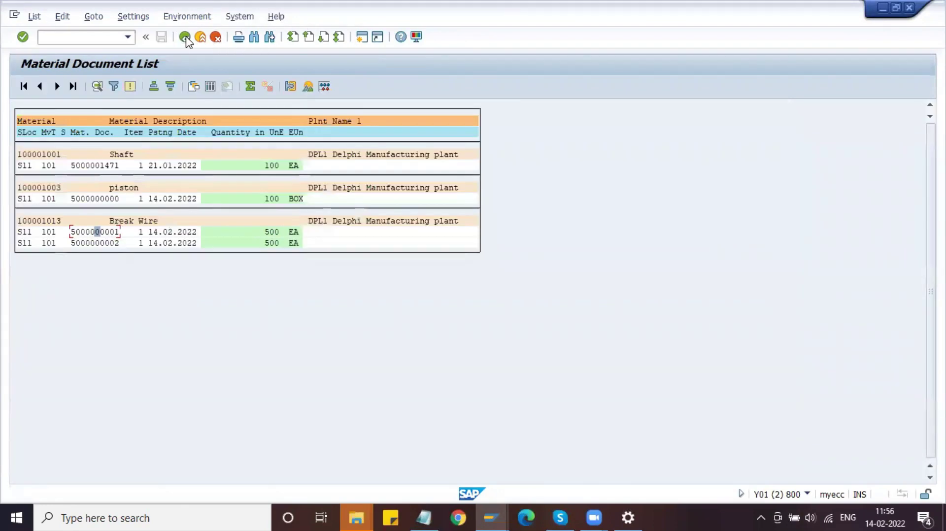
click(185, 38)
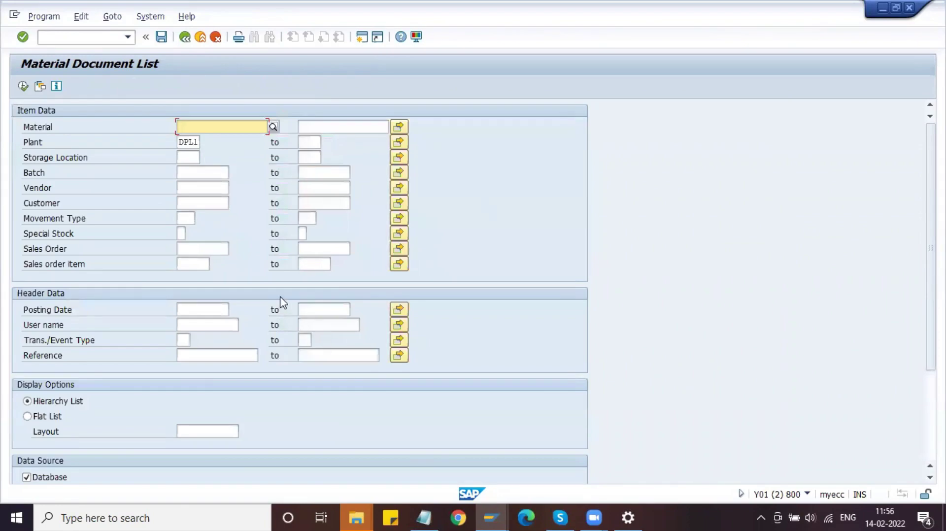
click(494, 516)
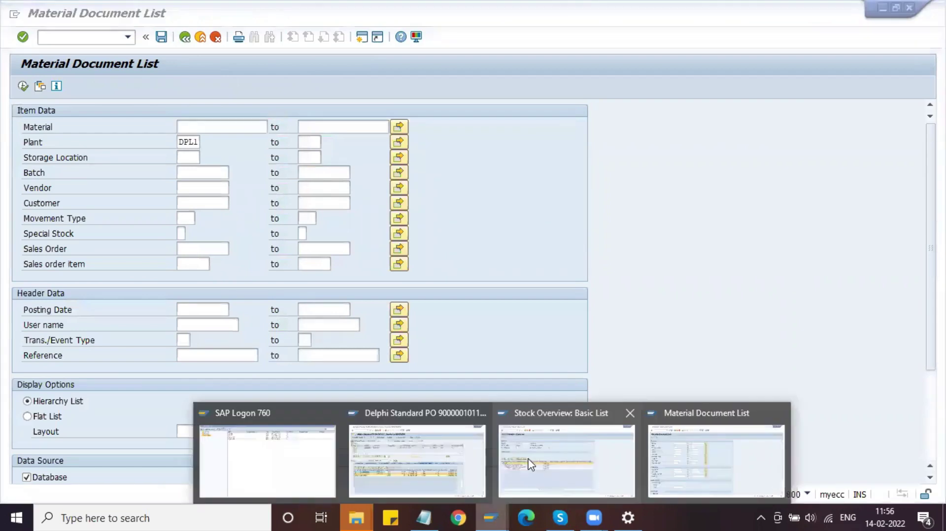
click(478, 313)
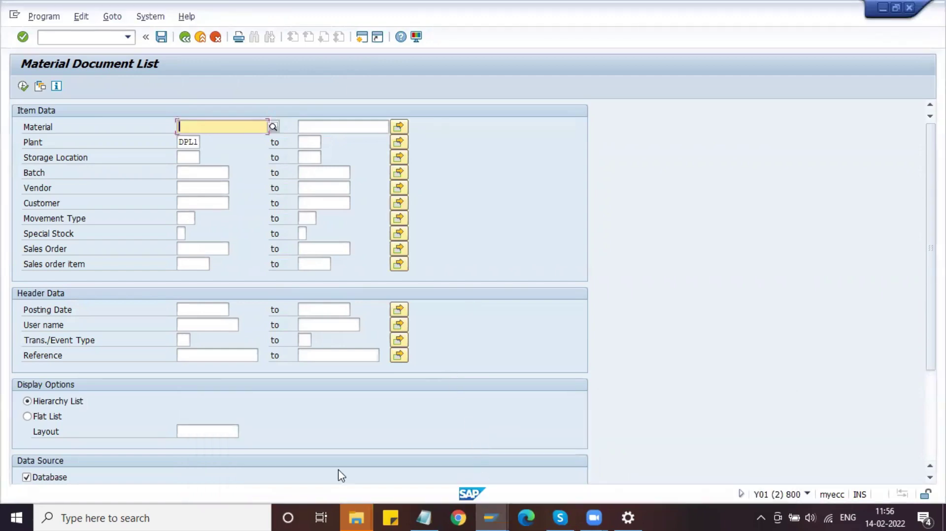
key(alt+Tab)
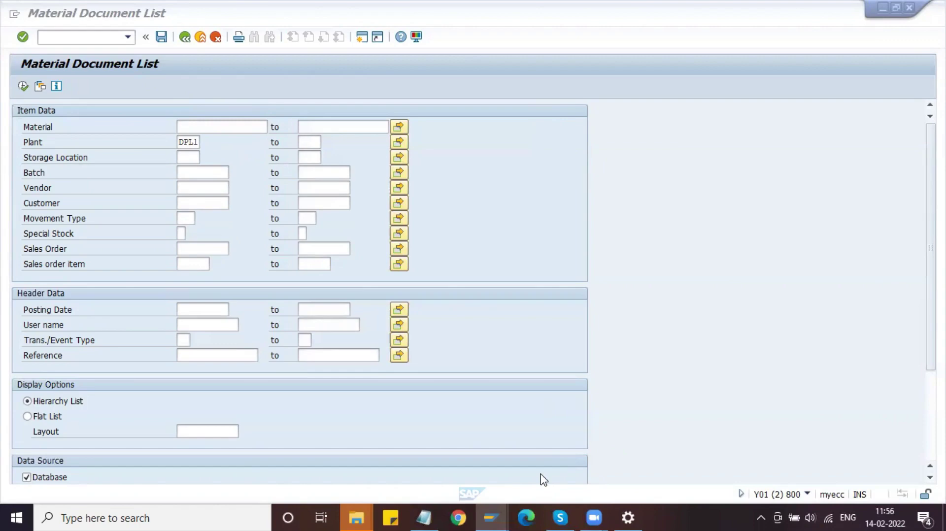
- Switch to the Break Wire purchase order session and start a new purchase order for the Domestic Vendor
mouse_move(484, 509)
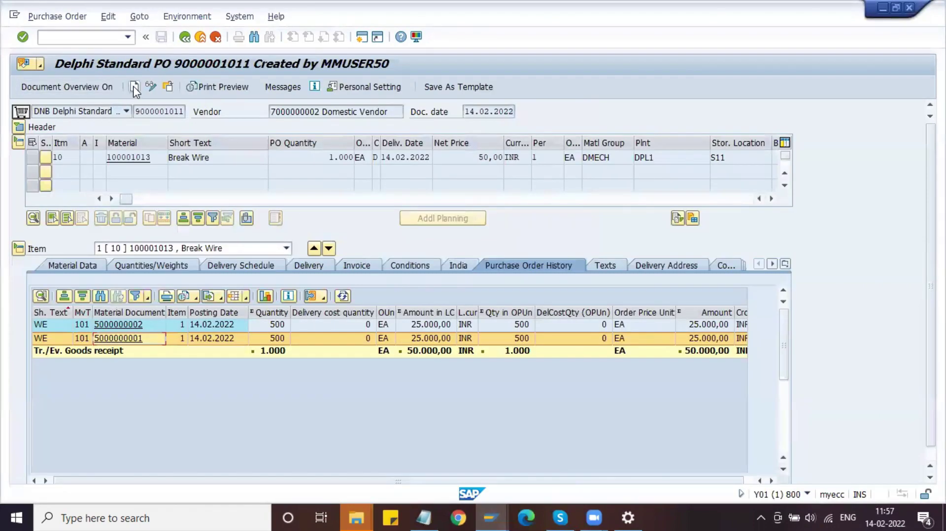
click(135, 89)
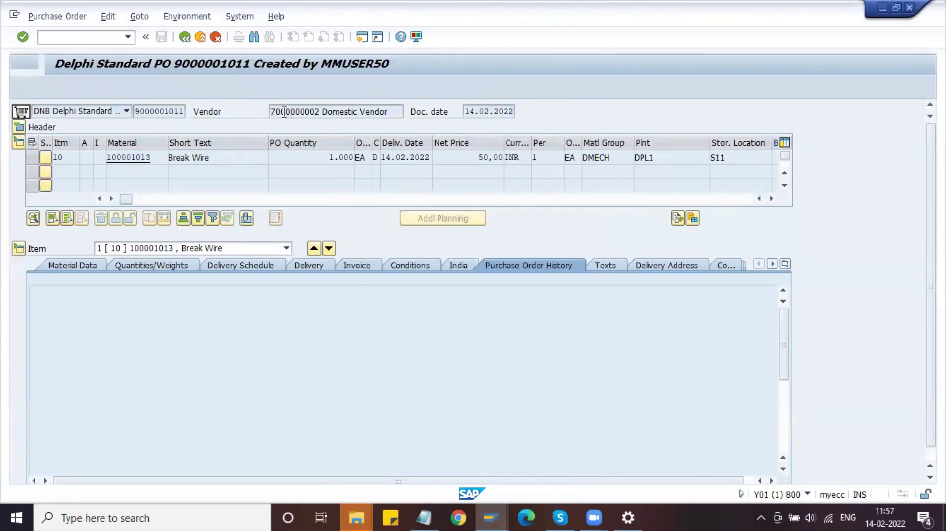
click(284, 112)
click(285, 122)
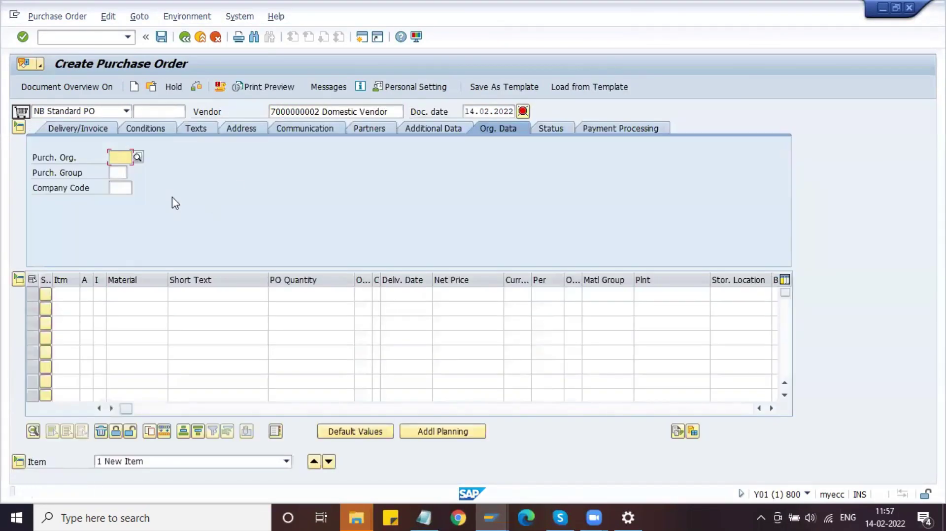
- Set the new order's purchasing organization to DLPO, purchasing group to dpg and company code to dmot
key(Return)
key(Tab)
key(Return)
key(Tab)
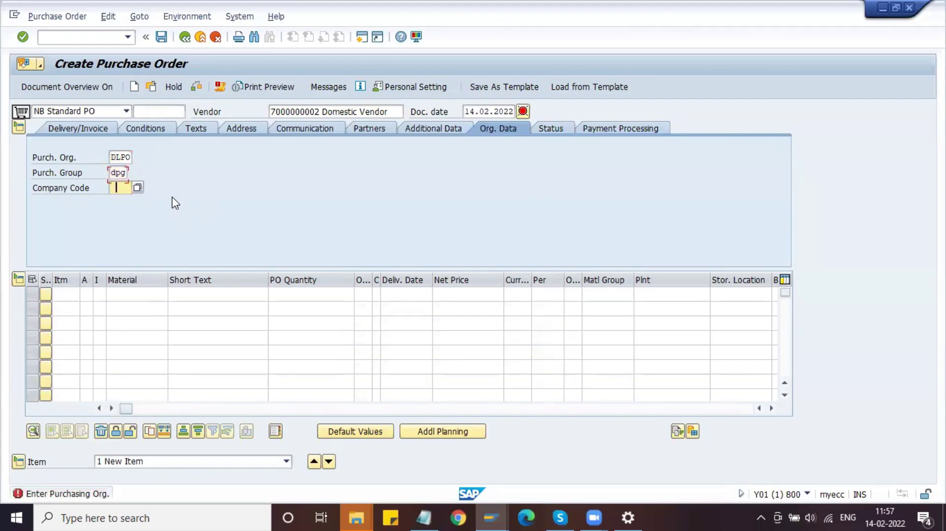
key(Return)
key(Tab)
- Add an order item for material 100001013 with a quantity of 1000
key(Return)
key(Tab)
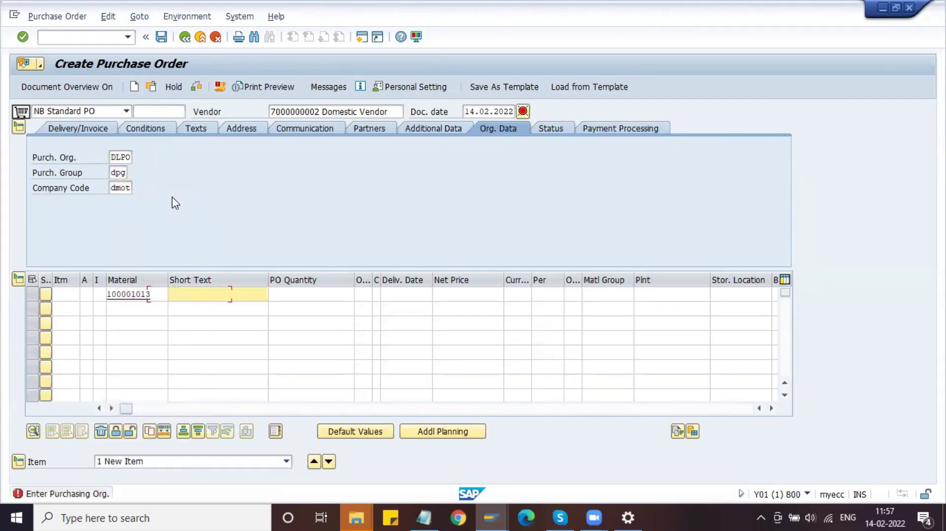
key(Tab)
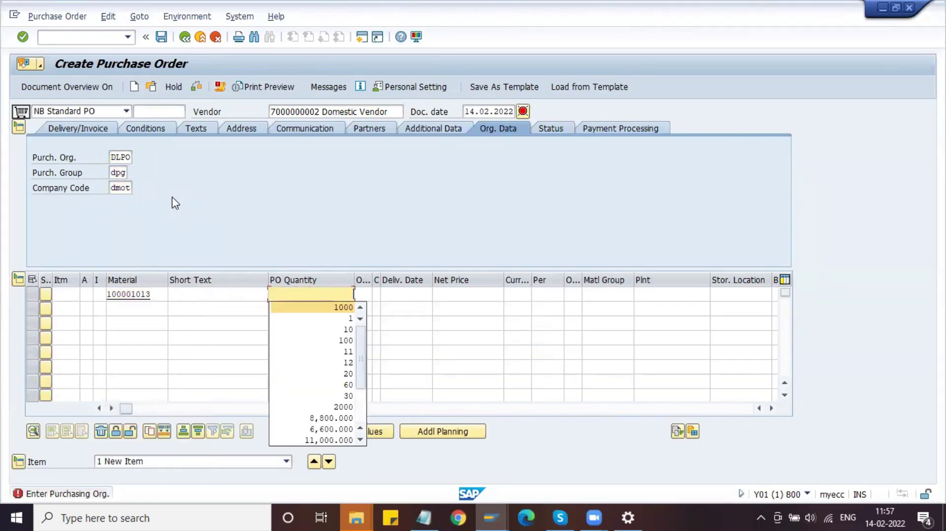
key(Return)
key(Tab)
key(Tab)
key(Tab)
key(Tab)
key(Tab)
key(Tab)
key(Tab)
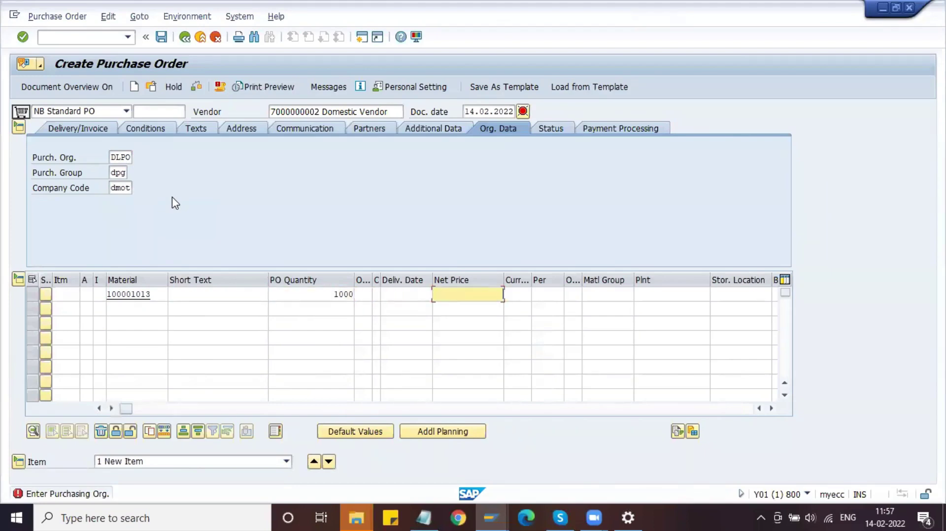
- Assign the item to plant dpl1 and storage location s11, and validate the order data
text(dpl1)
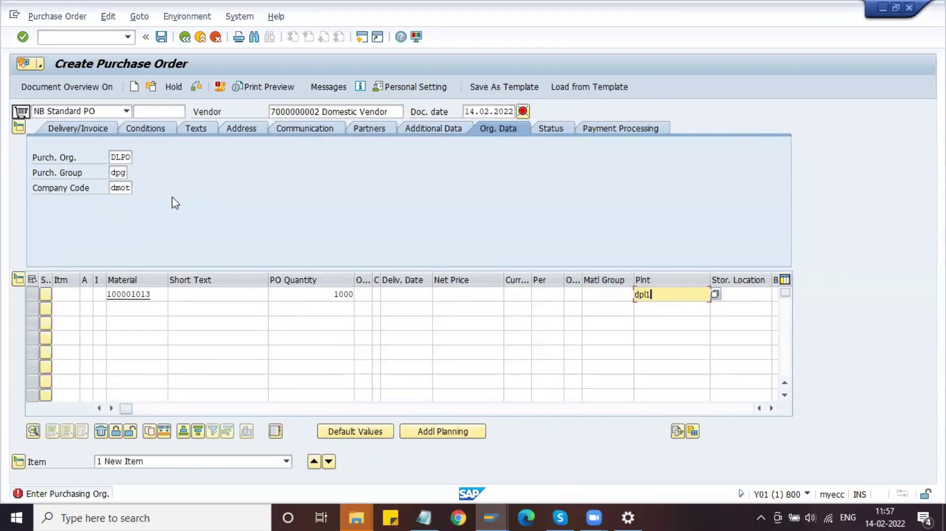
key(Tab)
text(s11)
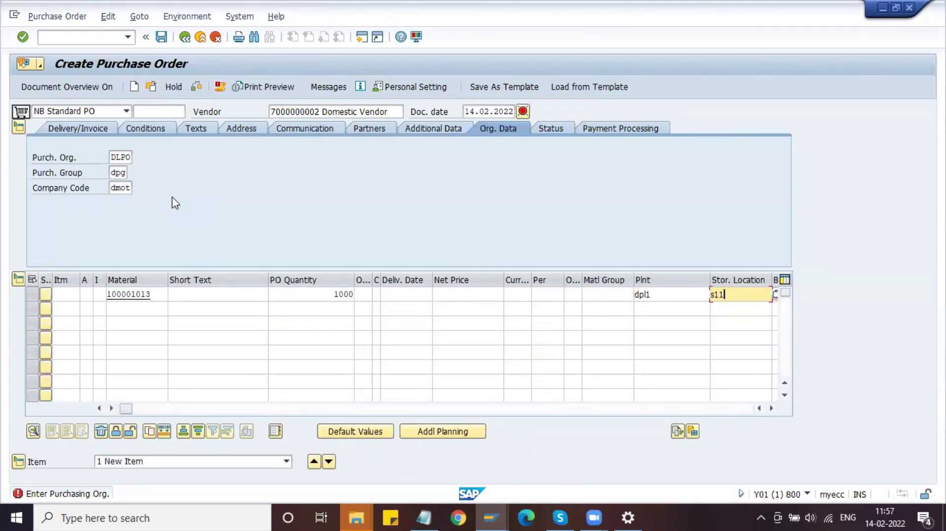
key(Return)
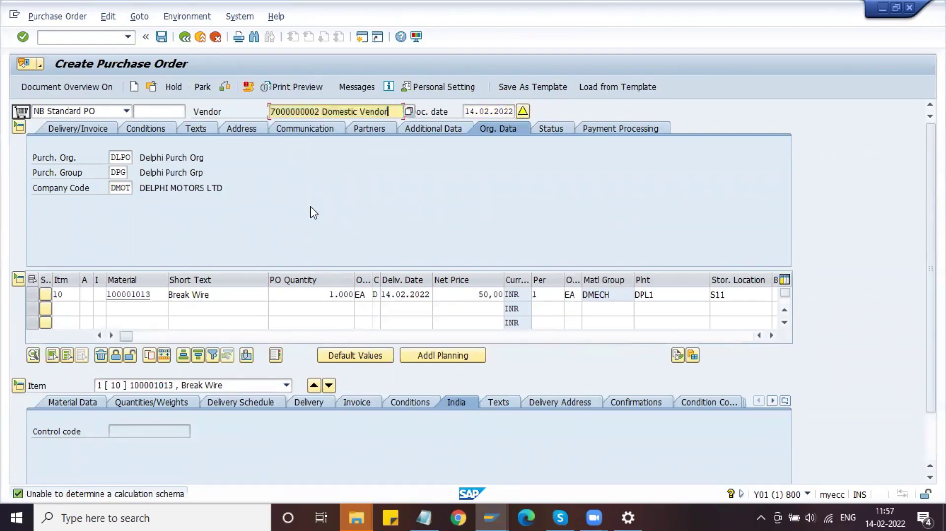
- Start transaction XK02 in a new session and load the Domestic Vendor there
click(75, 38)
text(/OXK02)
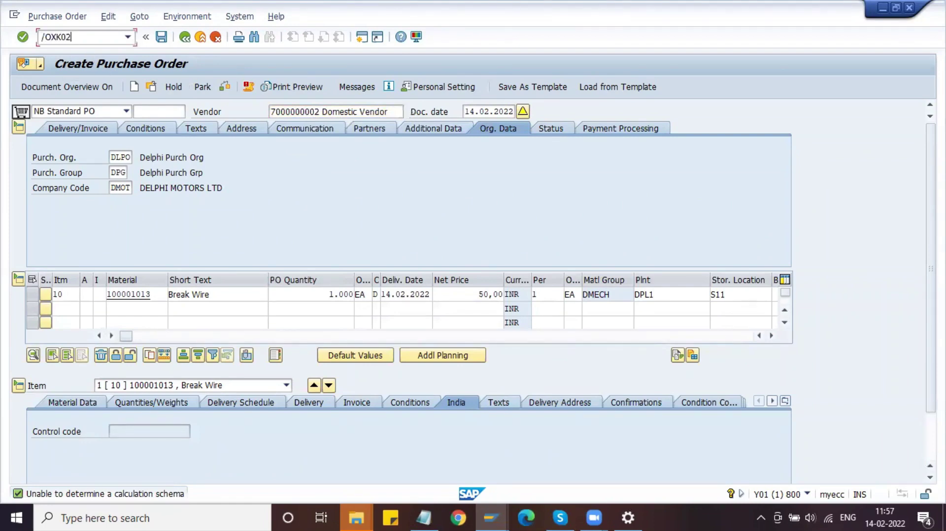
key(Return)
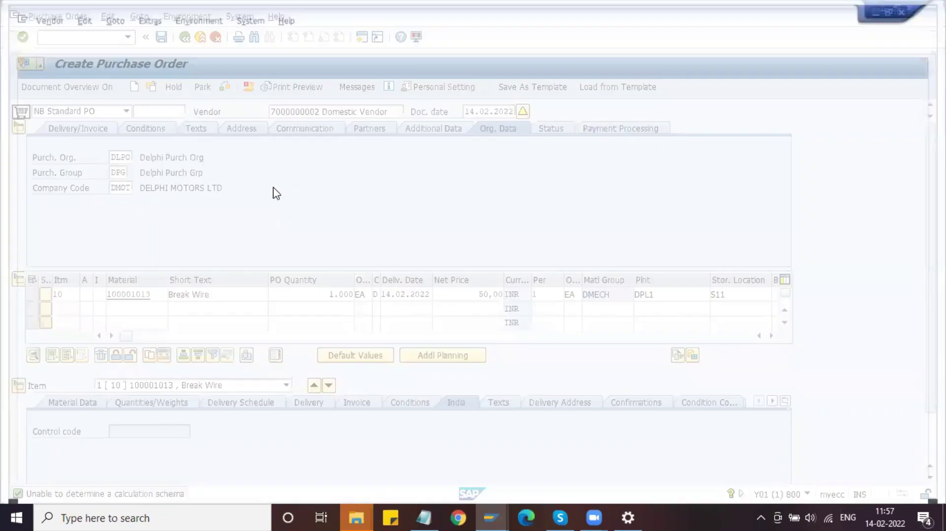
key(BackSpace)
key(BackSpace)
key(BackSpace)
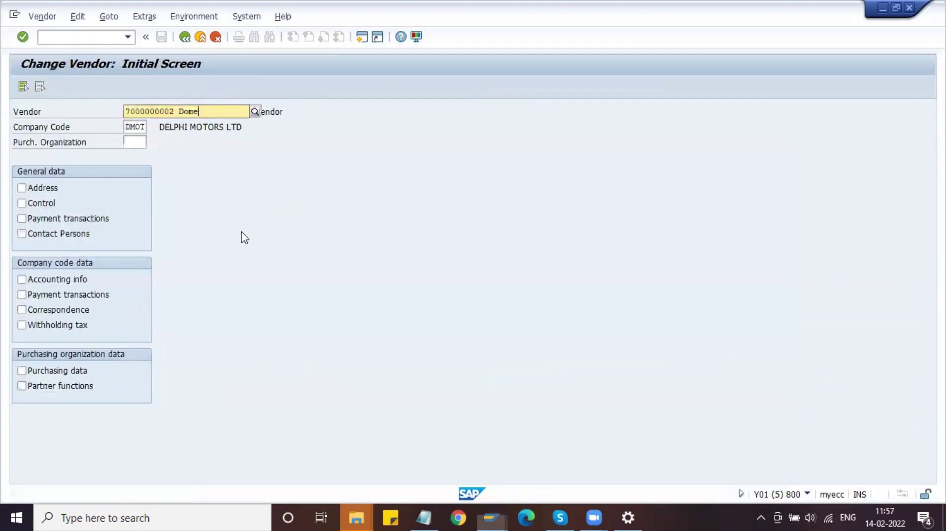
key(Return)
key(Tab)
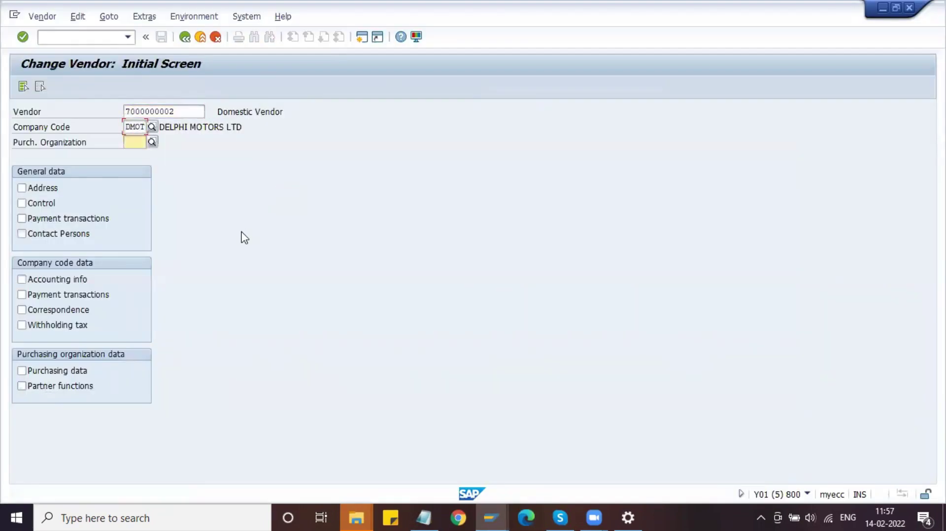
- Set the purchasing organization to DLPO and display the vendor's purchasing data
text(DLPO)
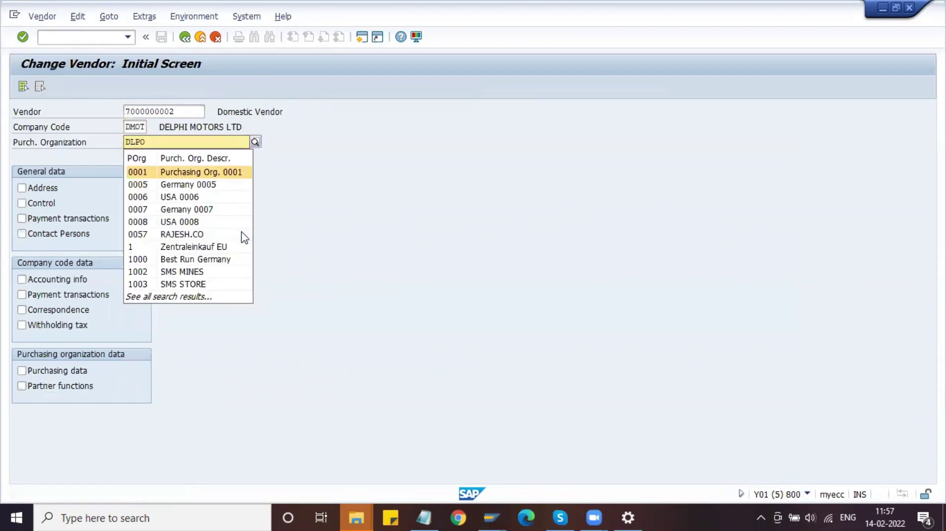
key(Return)
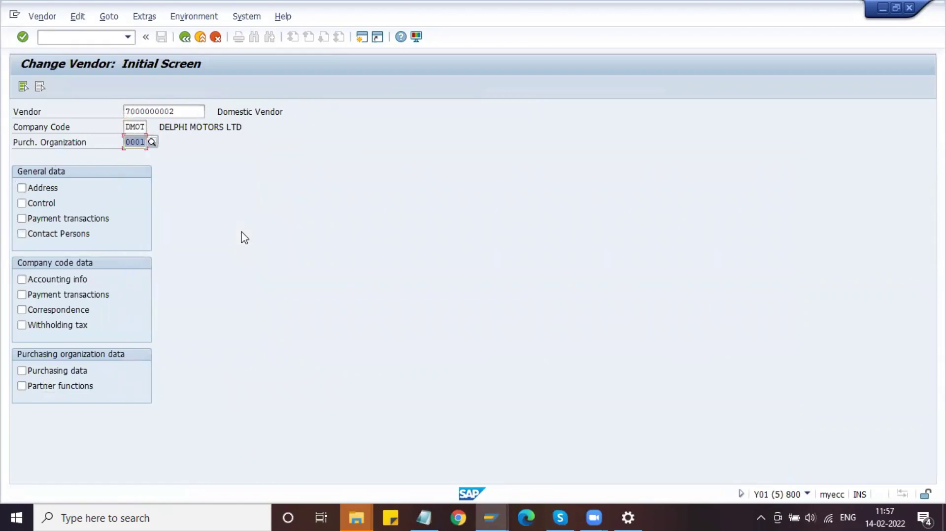
text(DLPO)
key(Return)
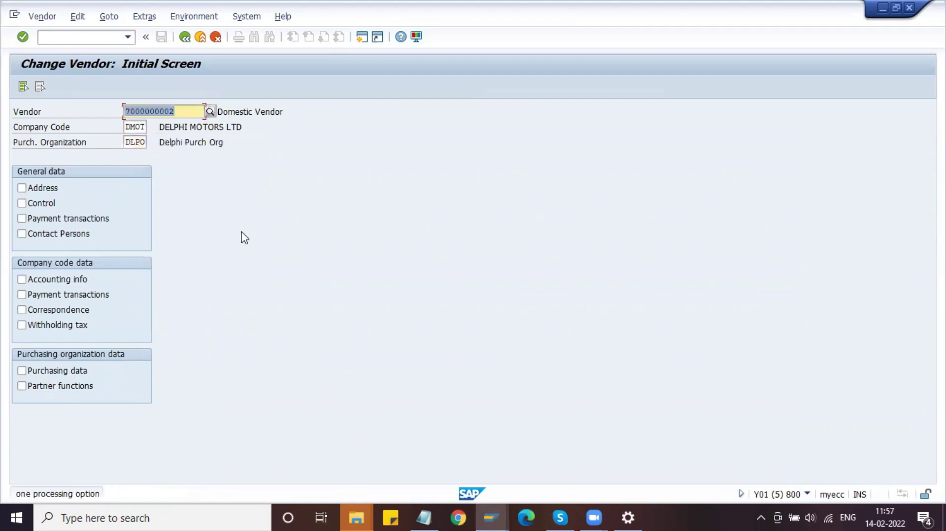
click(40, 372)
key(Return)
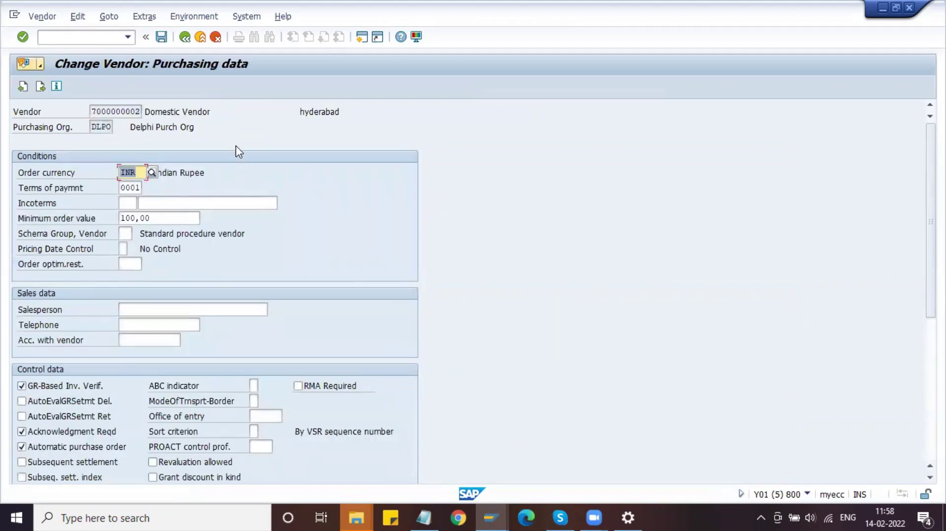
- Return to the new purchase order, show the Break Wire item's pricing conditions and check the order for messages
key(alt+Tab)
key(alt+Tab)
key(alt+Tab)
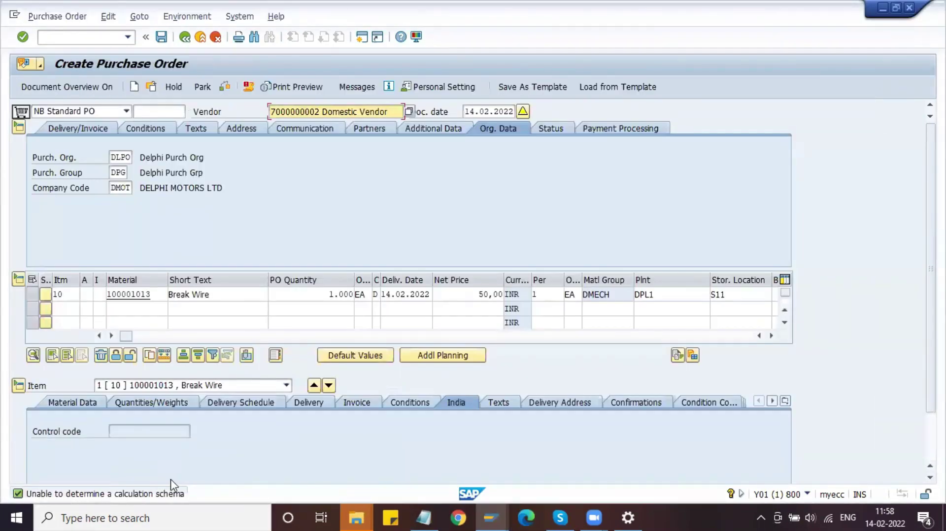
click(407, 401)
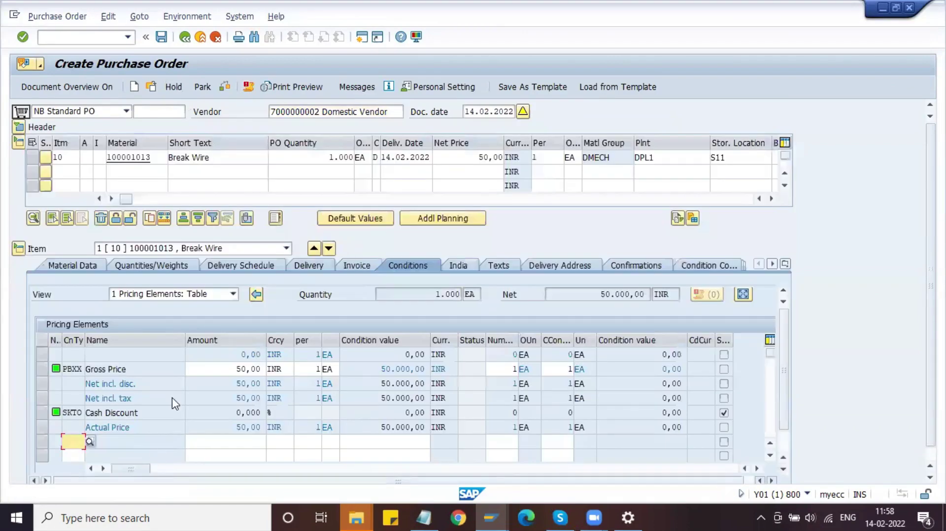
click(229, 91)
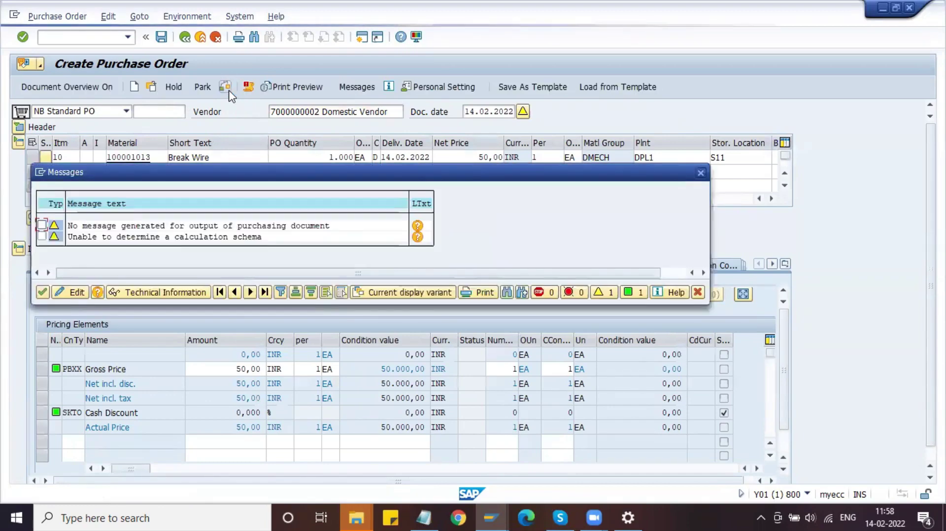
key(Return)
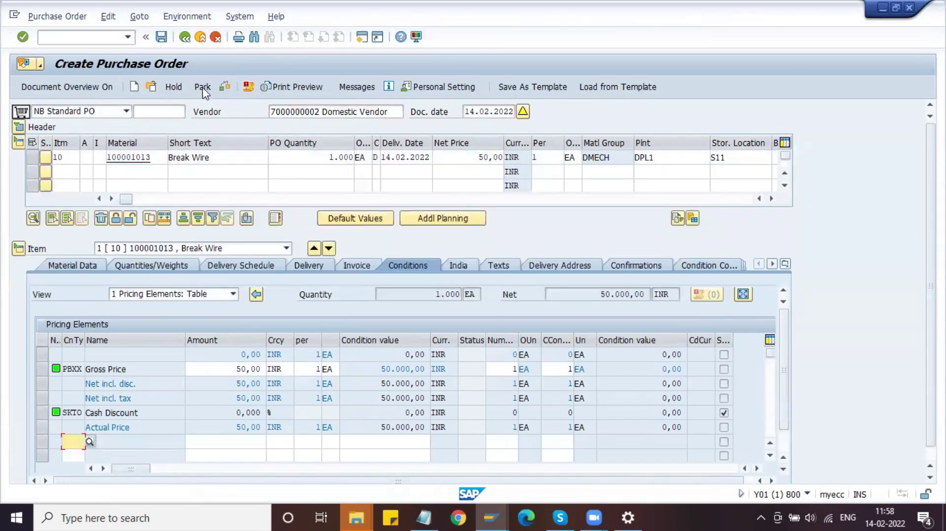
- Start transaction OLME in a new session and expand Conditions down to the activities of Define Price Determination Process
click(106, 39)
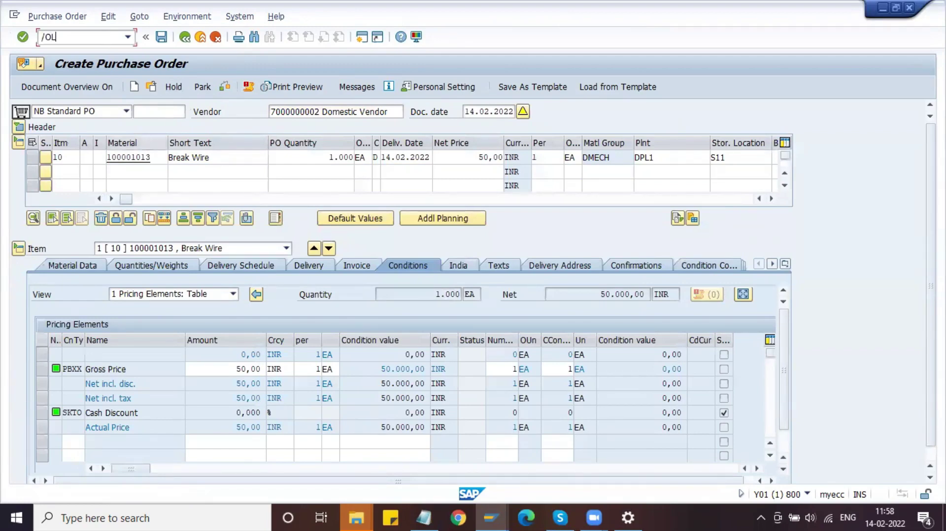
text(/OOLME)
key(Return)
scroll(84, 337, down, 1)
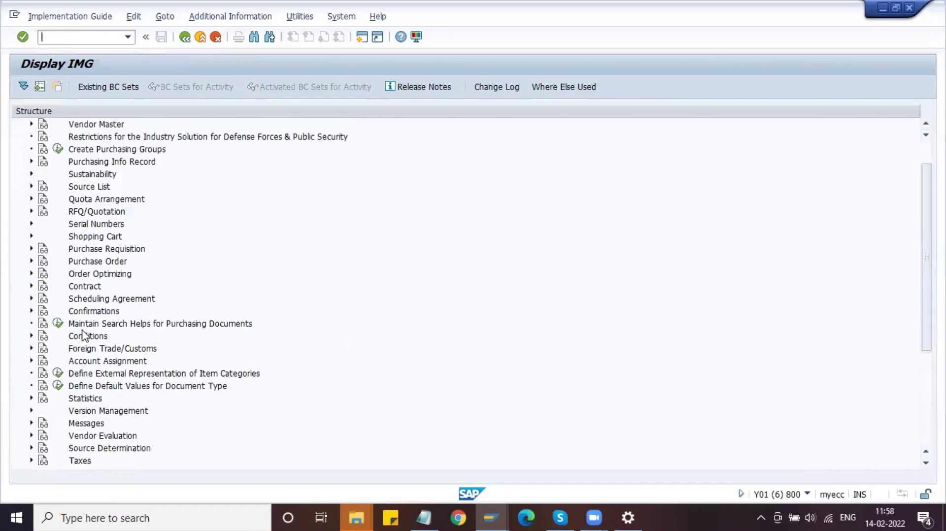
scroll(79, 345, down, 2)
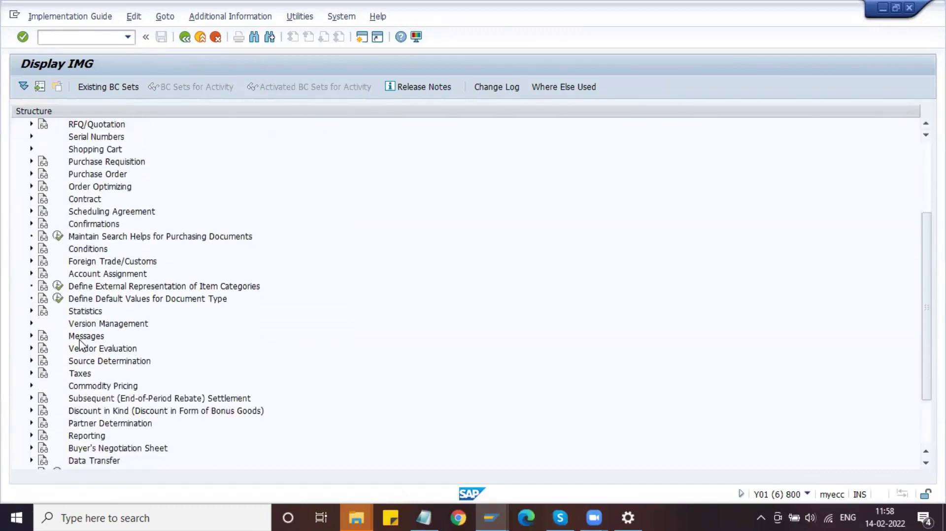
click(28, 249)
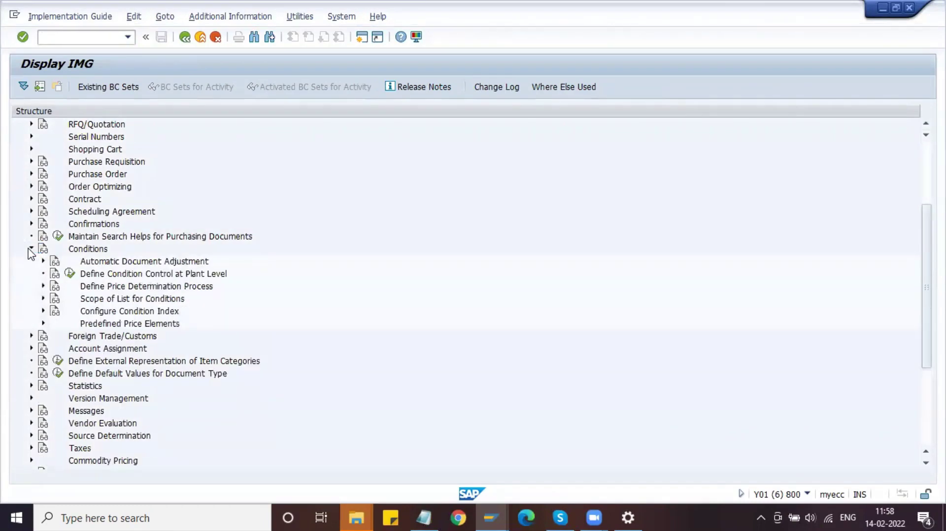
click(43, 286)
scroll(140, 345, down, 2)
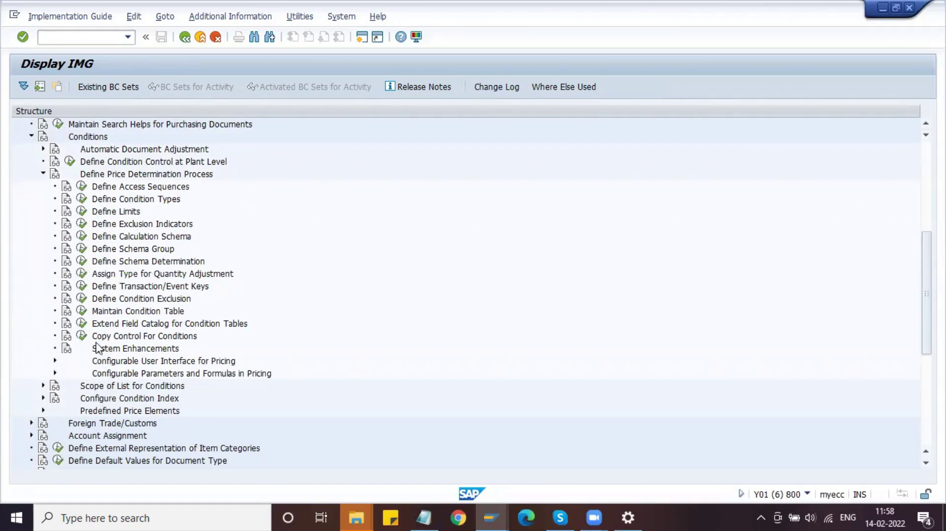
- Examine the calculation schema determination for standard purchase orders and return to the activity list
click(82, 263)
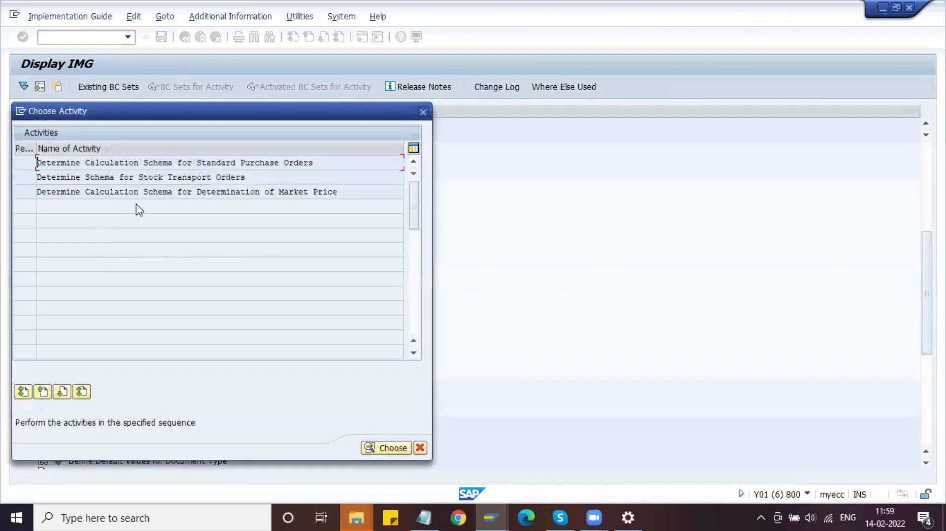
double_click(172, 162)
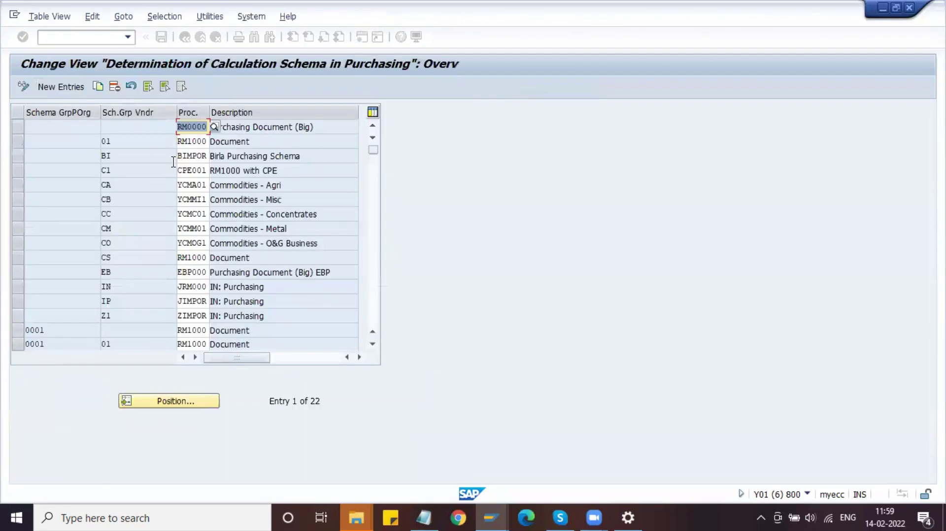
click(240, 130)
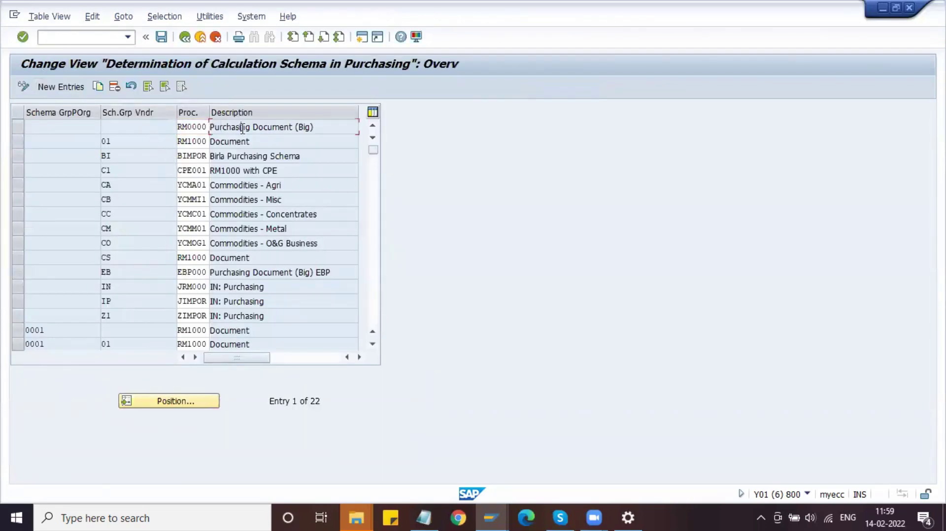
click(184, 39)
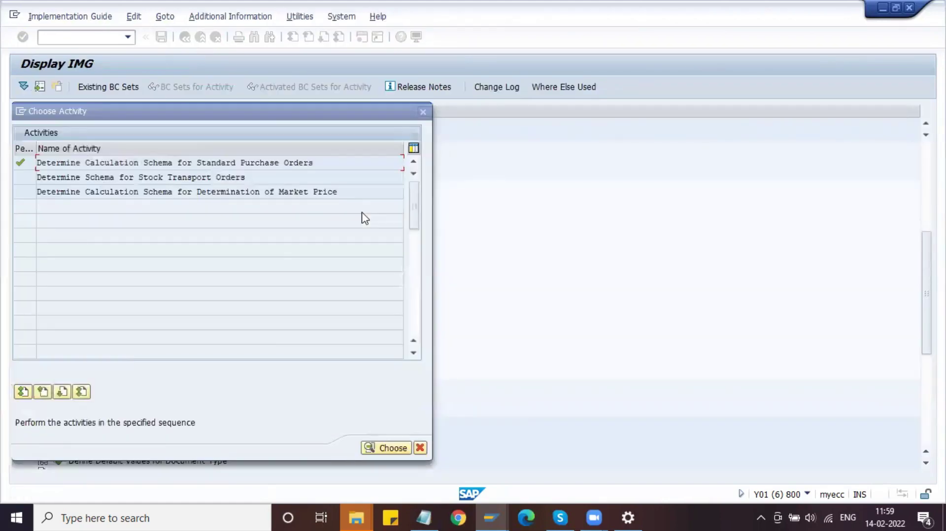
- Save the Break Wire purchase order despite the system messages, and close the IMG session
key(alt+Tab)
click(229, 368)
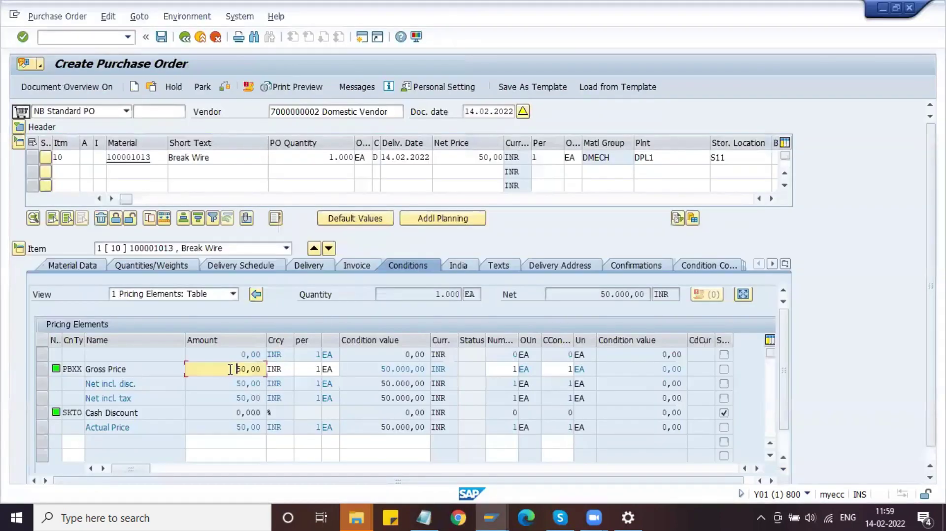
click(161, 38)
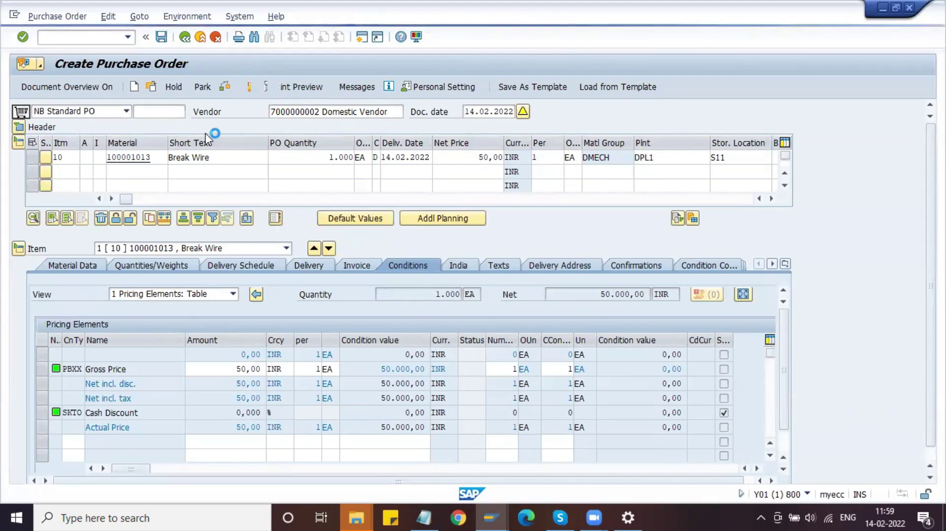
click(218, 270)
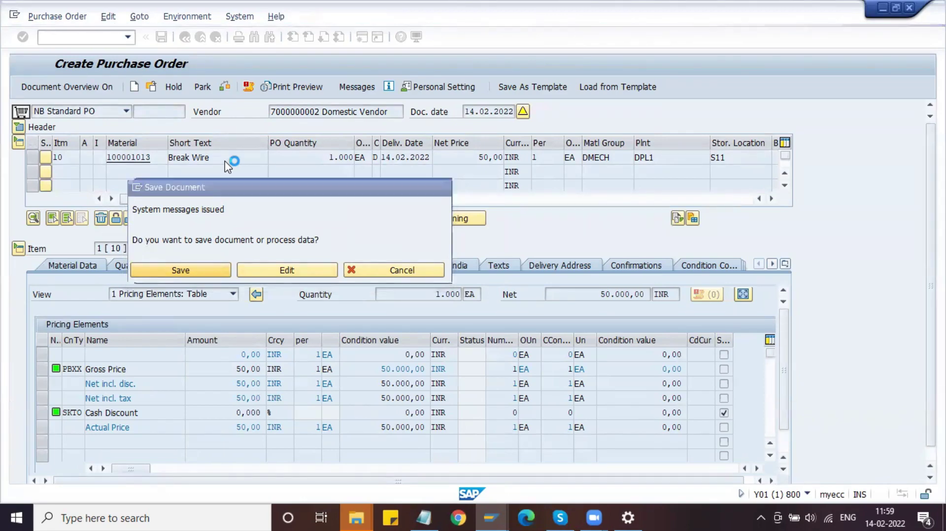
key(alt+Tab)
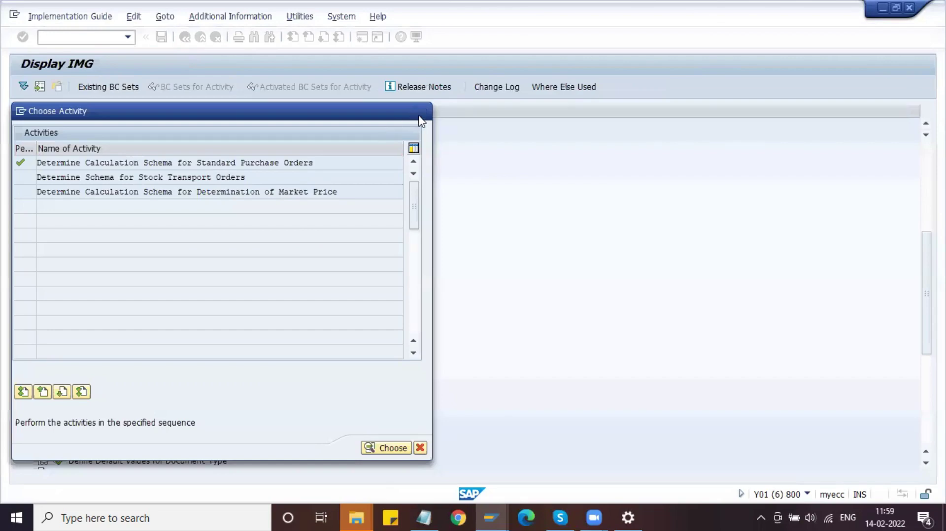
click(911, 9)
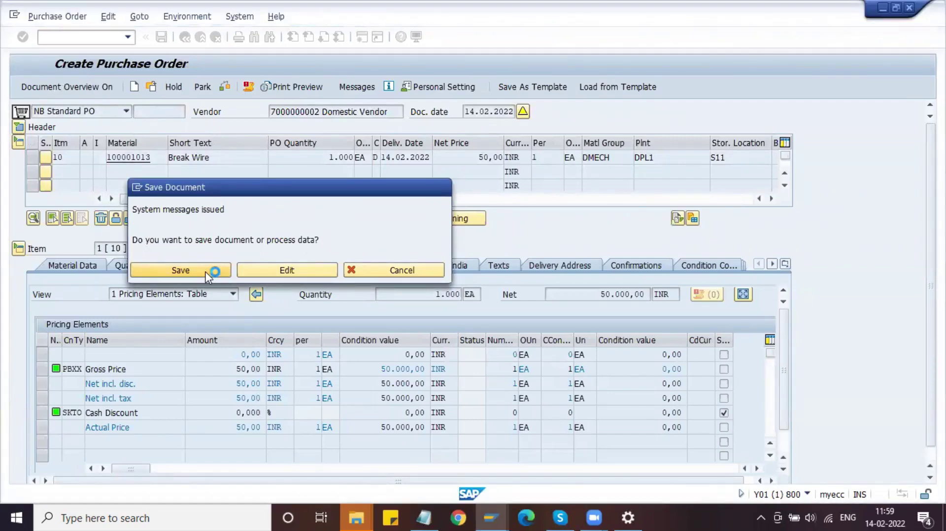
- Return to the purchase order session and display the order just saved
click(491, 517)
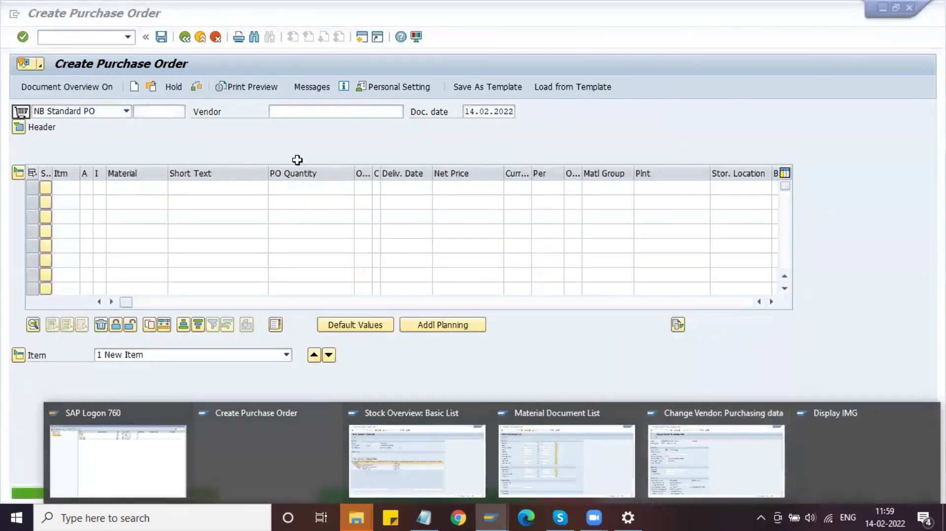
click(294, 150)
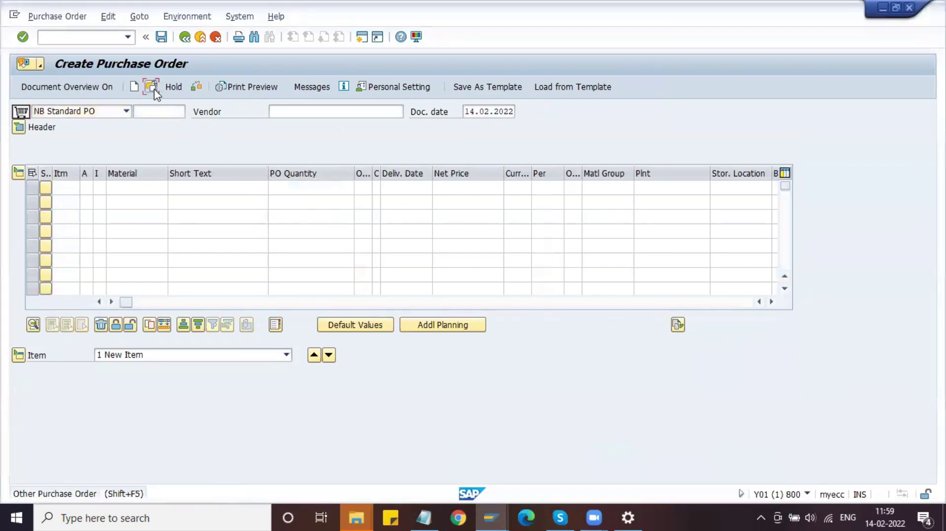
click(152, 88)
key(Return)
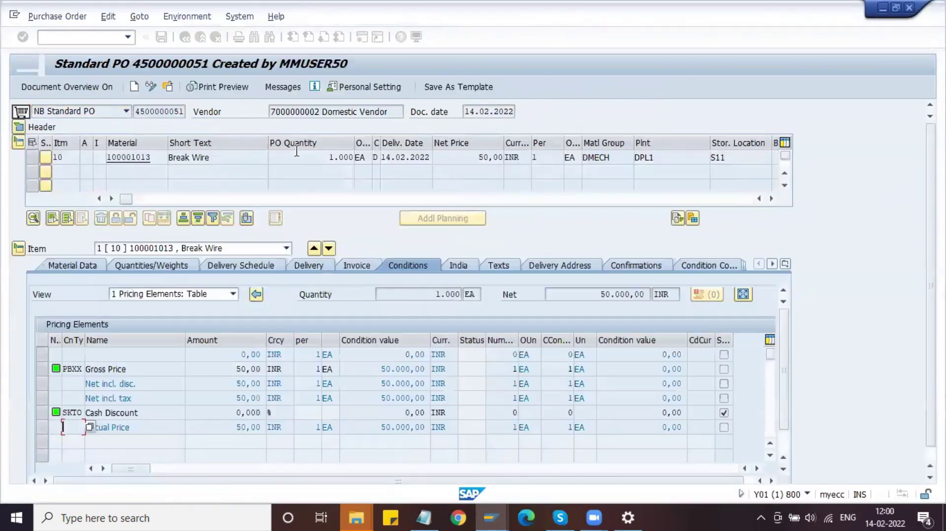
- Close the Material Document List and Change Vendor sessions, and look at the Break Wire stock overview
click(145, 368)
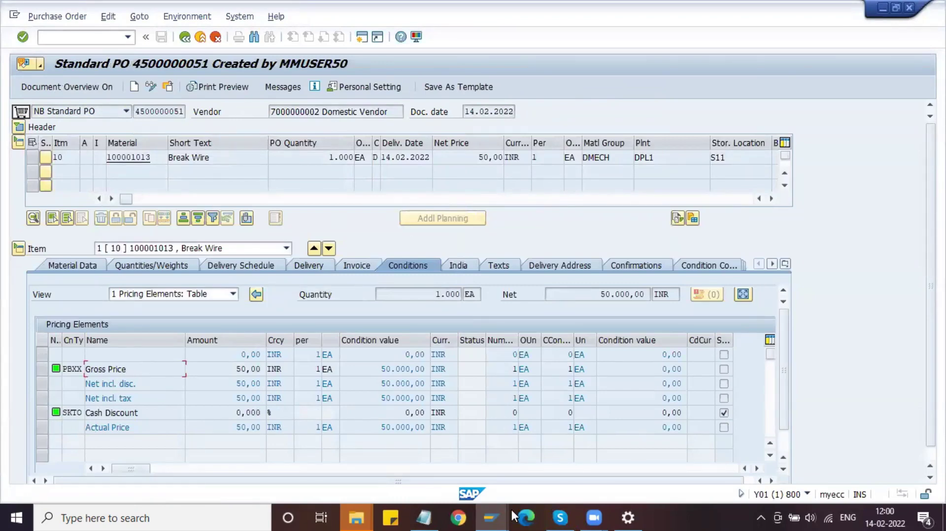
click(493, 517)
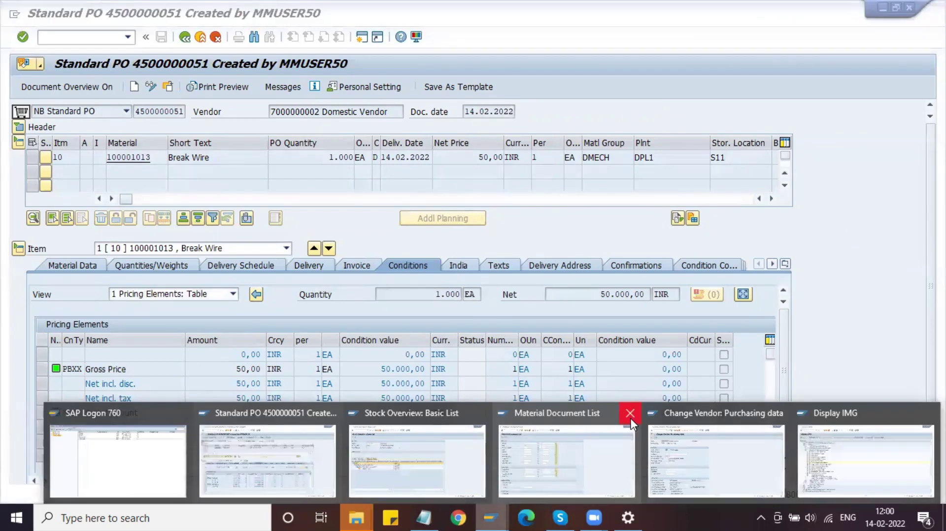
click(630, 417)
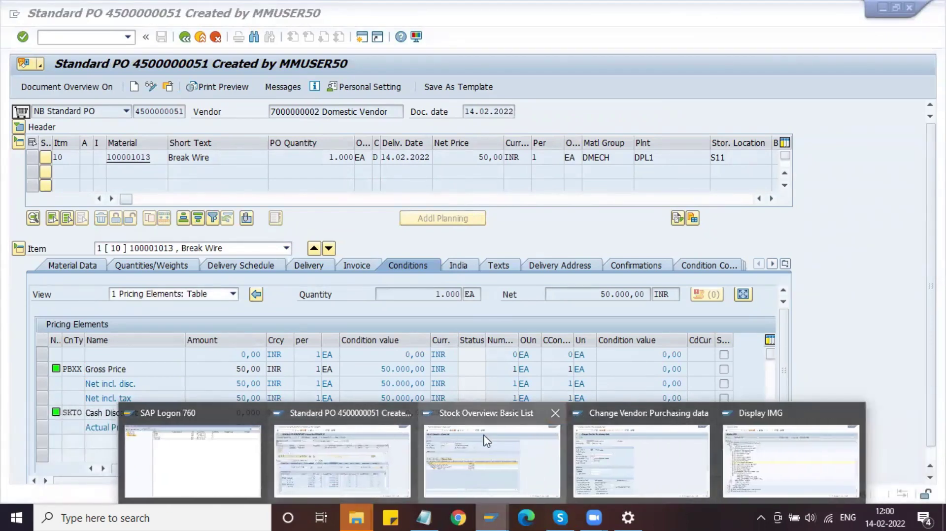
click(433, 434)
click(43, 87)
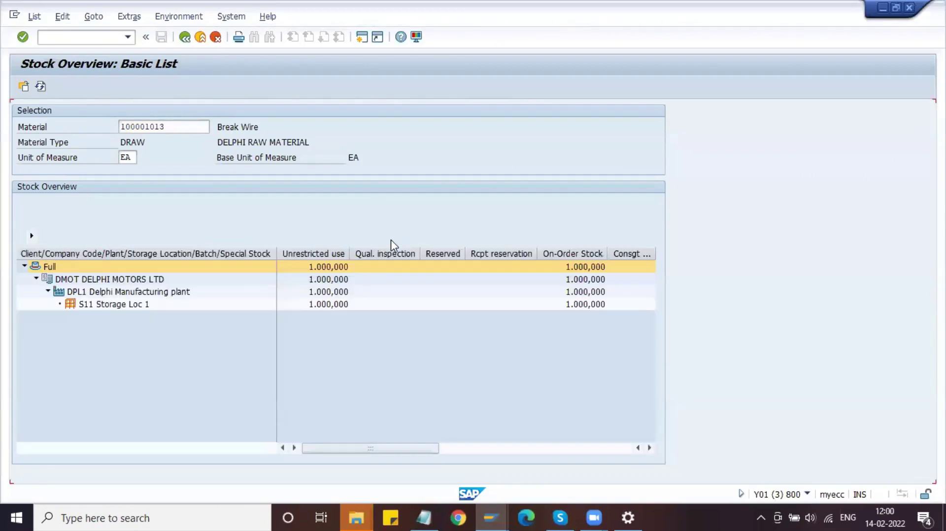
key(alt+Tab)
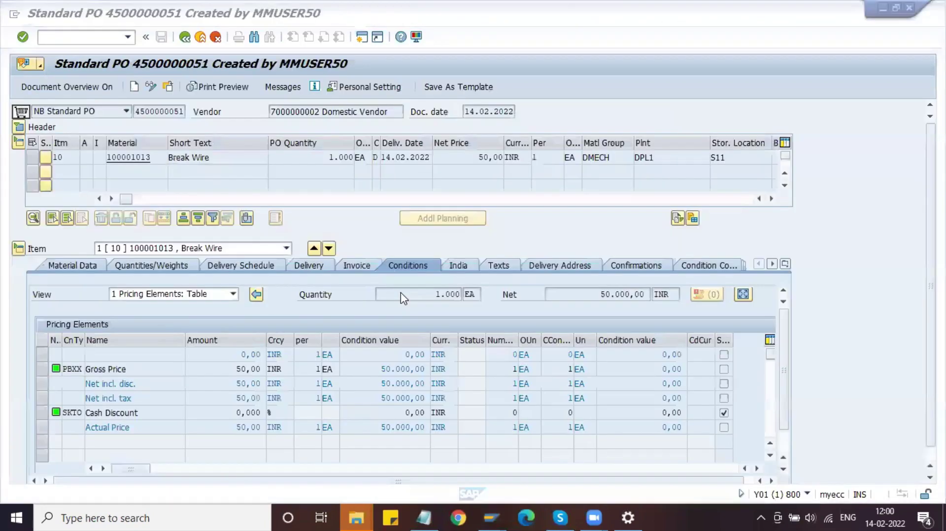
click(495, 509)
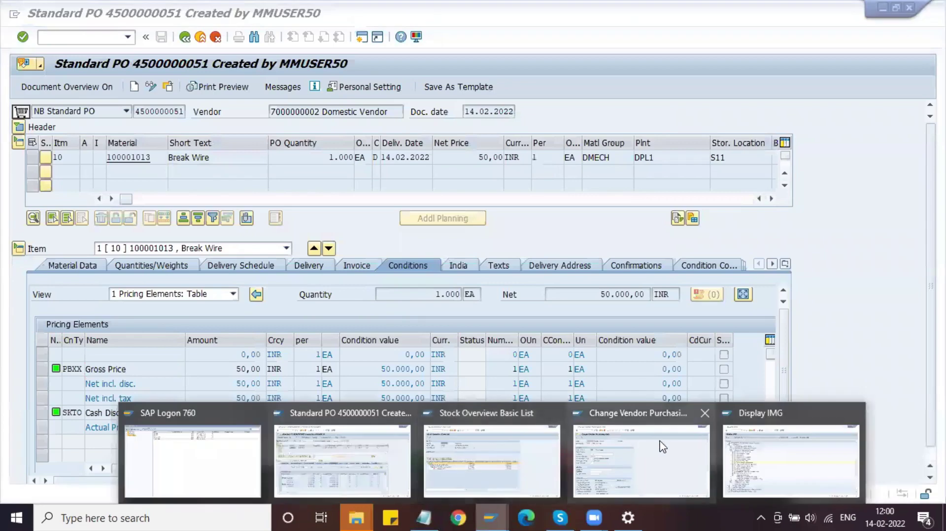
click(705, 413)
- Switch to the Display IMG session, leave it for the start screen and start transaction MIGO
click(710, 443)
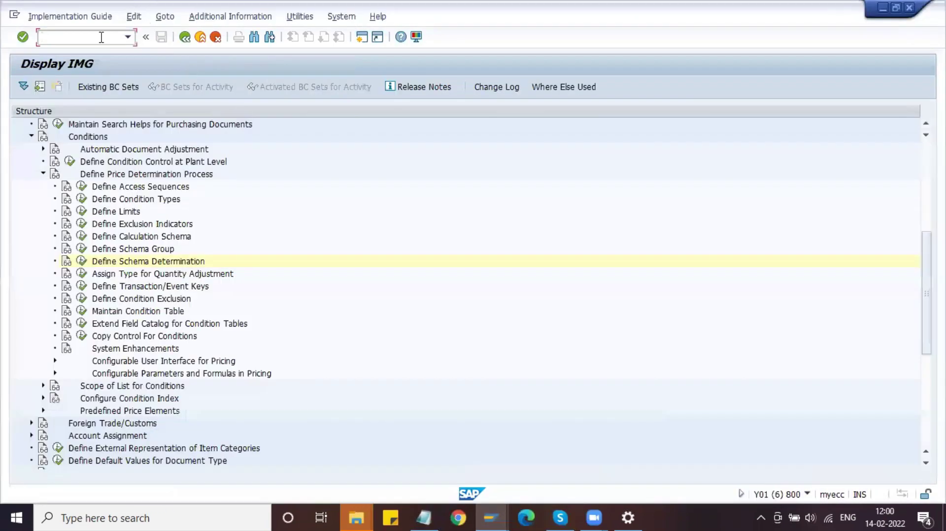
text(/n)
key(Return)
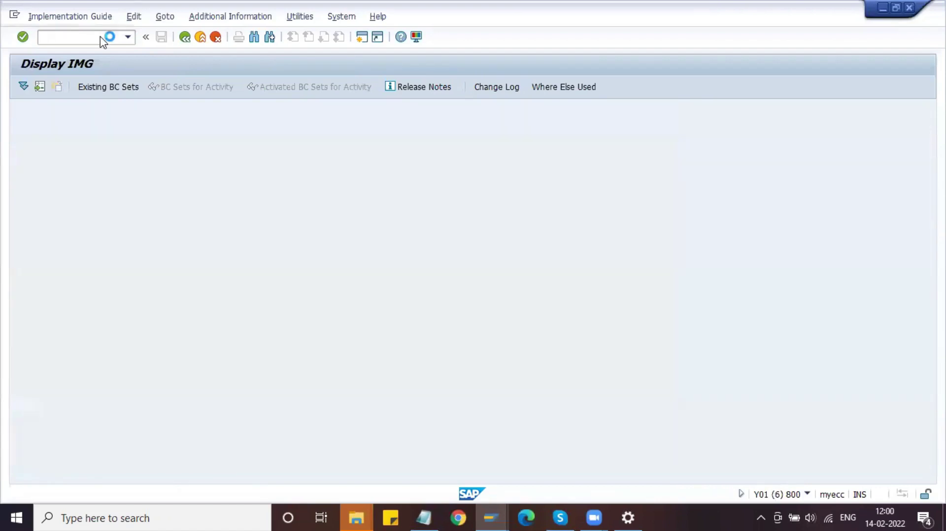
text(MIGO)
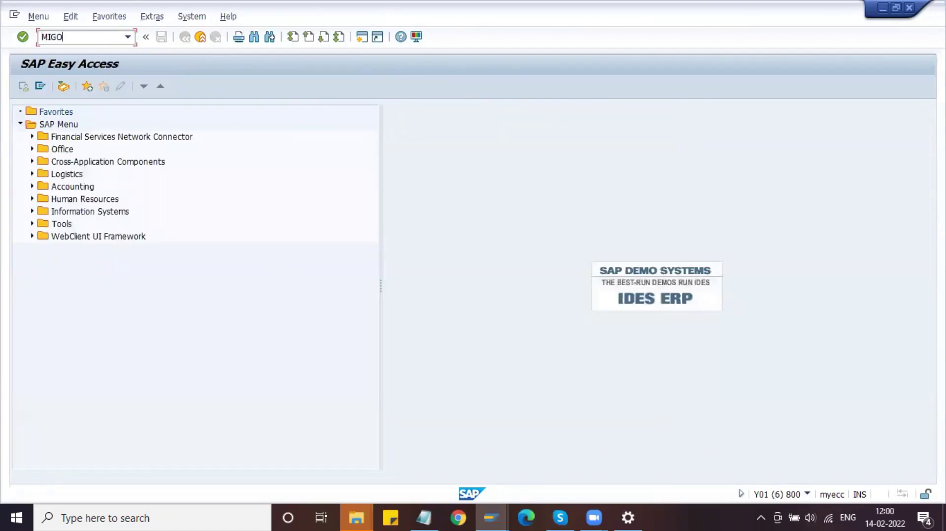
key(Return)
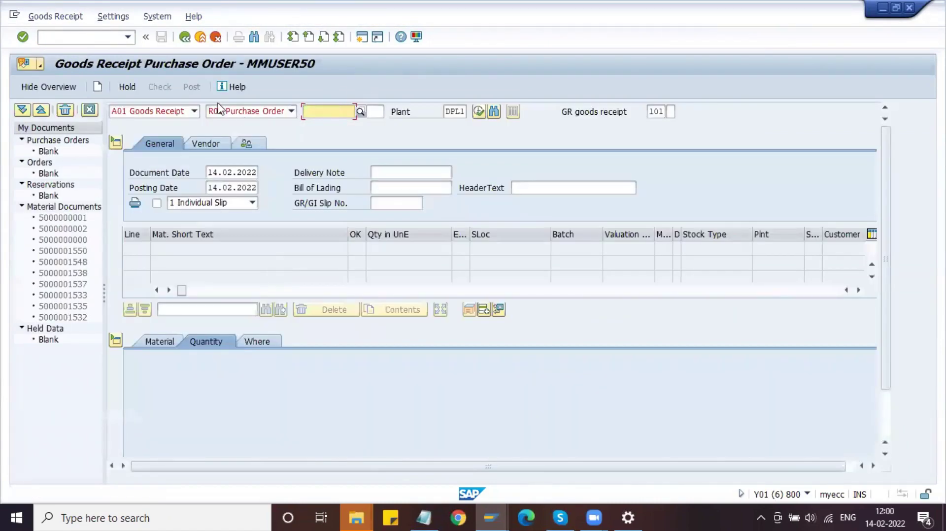
- Copy the number of the saved Break Wire purchase order and load that order into the goods receipt
key(alt+Tab)
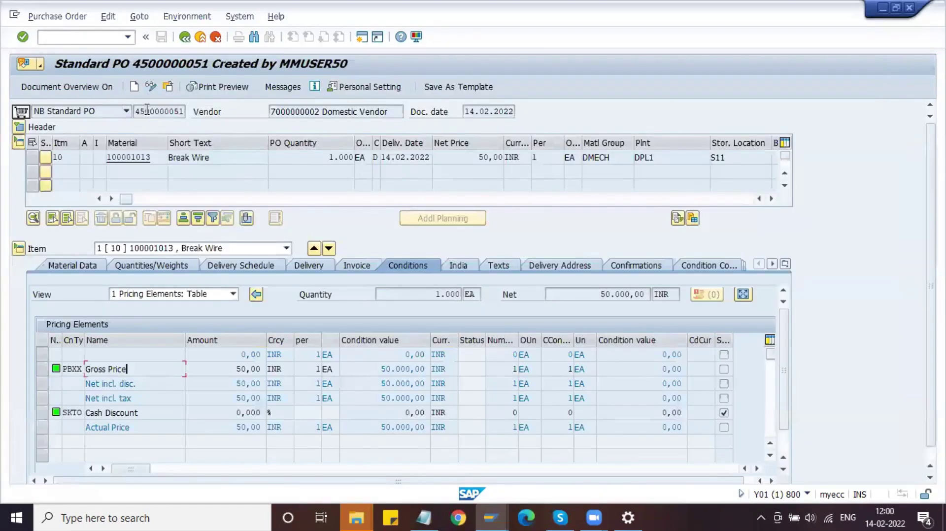
drag(134, 108, 185, 110)
key(ctrl+c)
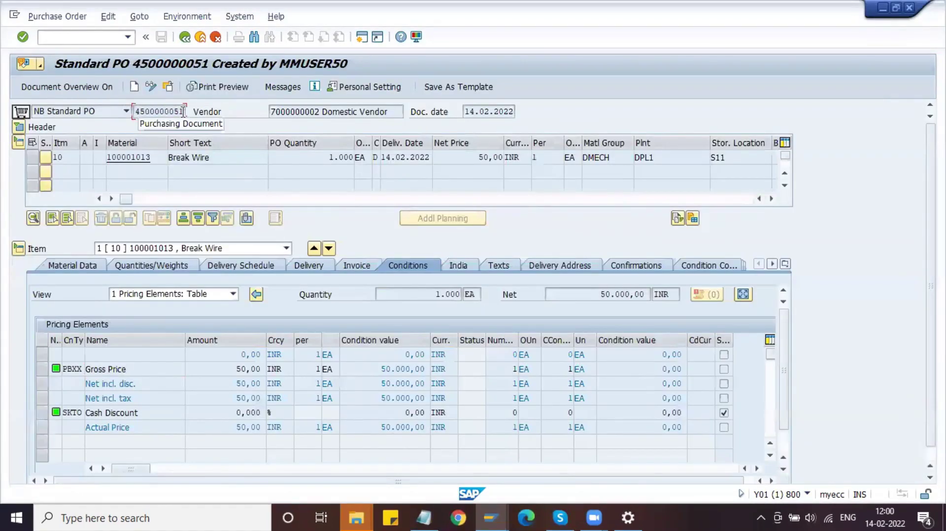
key(alt+Tab)
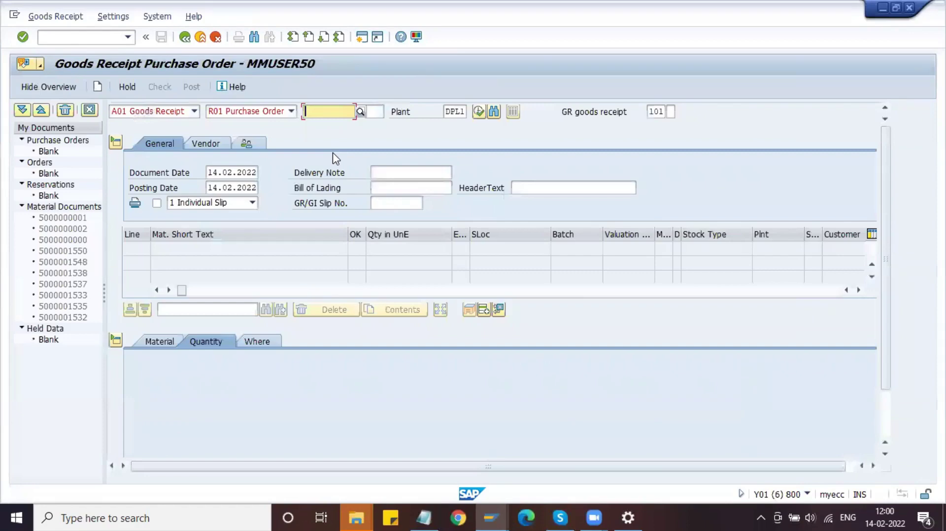
key(ctrl+v)
key(Return)
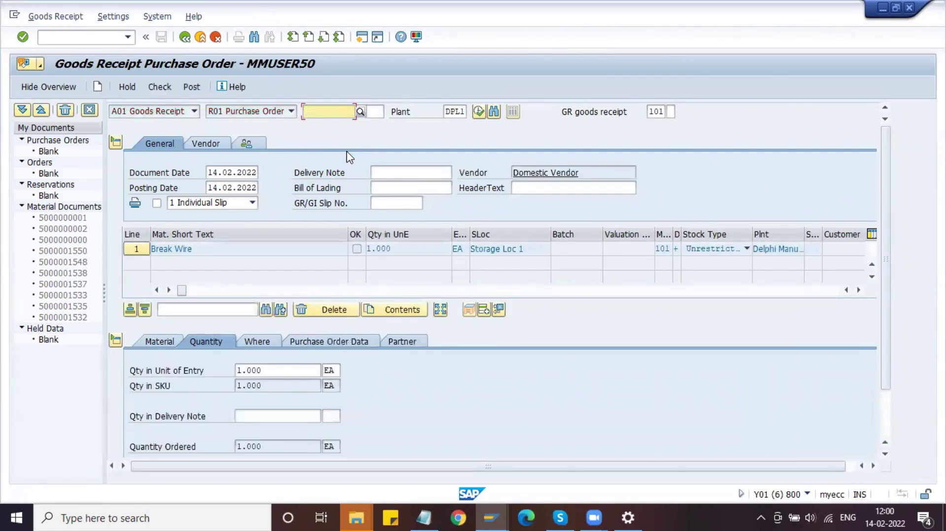
- Set the stock type of the Break Wire receipt item to Quality inspection
click(268, 342)
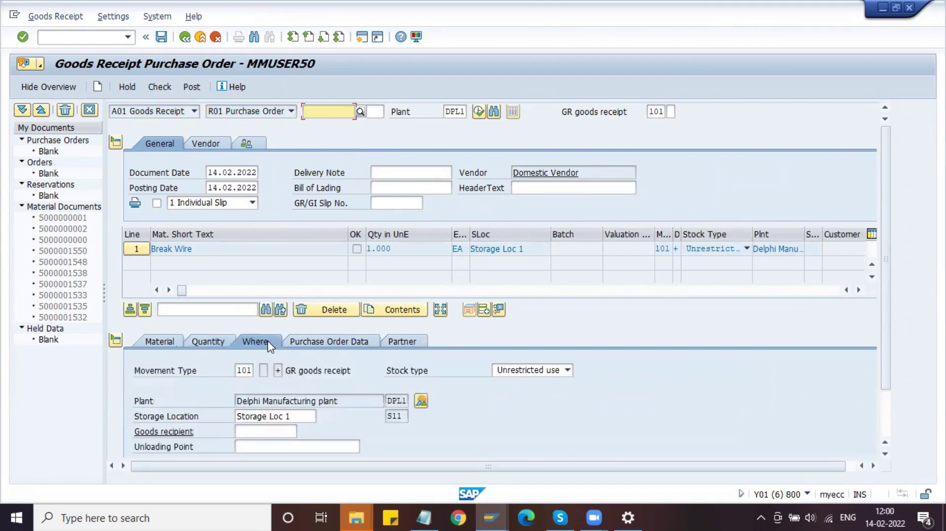
click(520, 376)
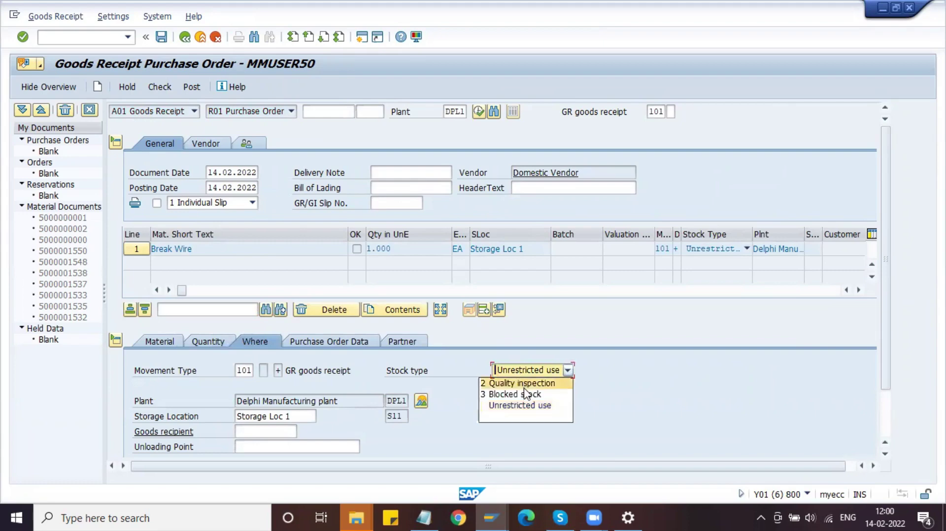
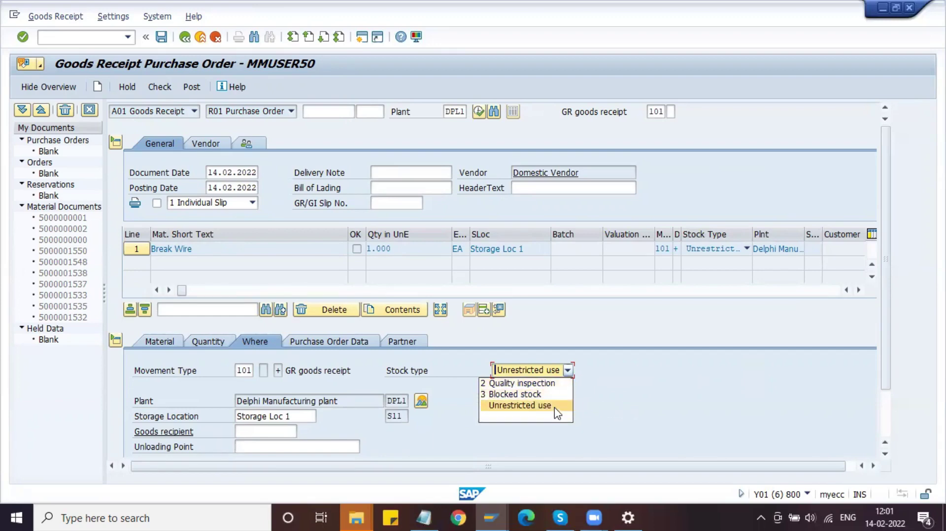
click(557, 409)
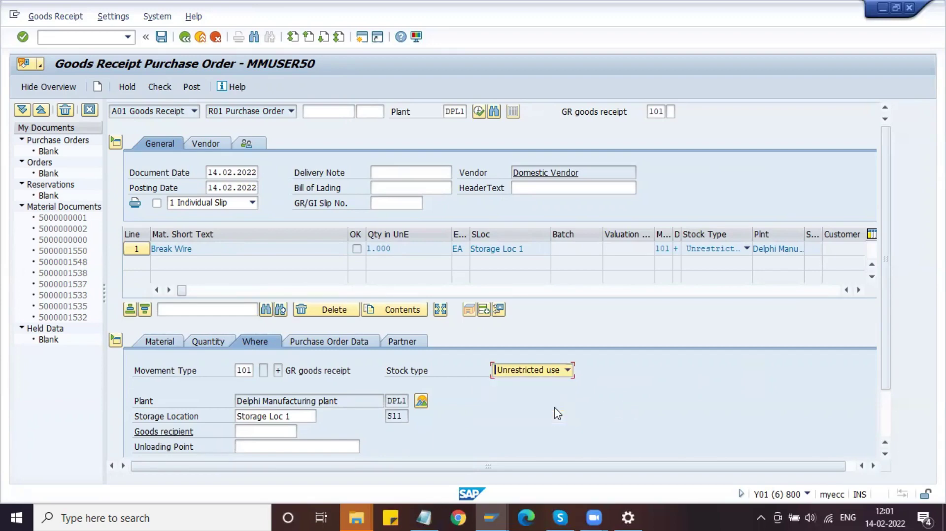
click(530, 373)
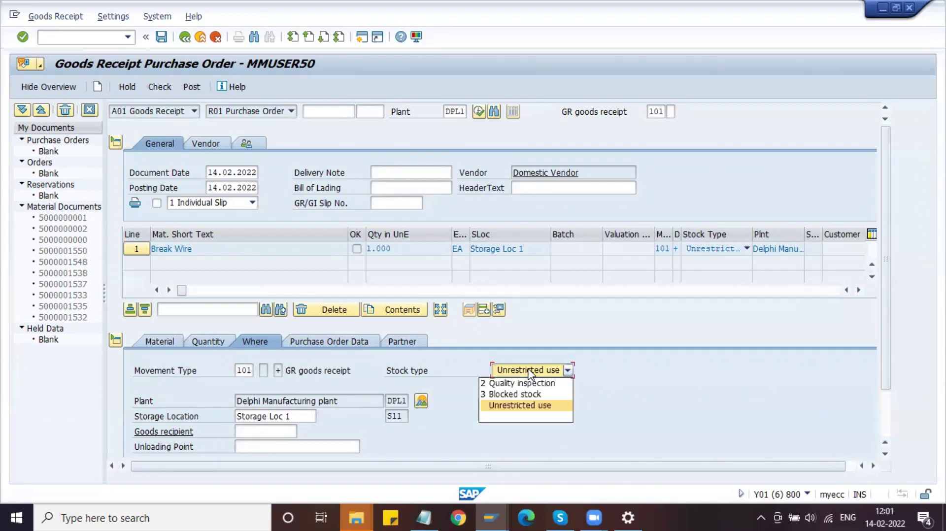
click(540, 384)
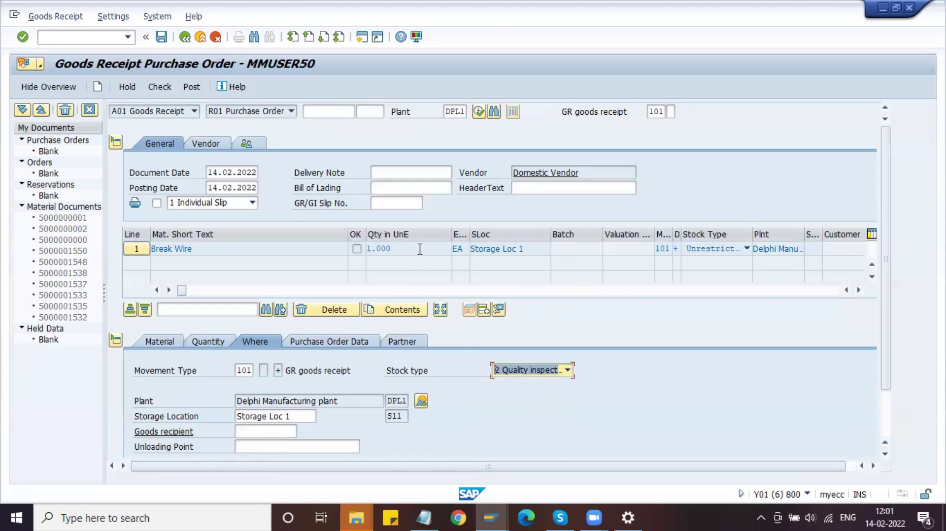
- Set the Break Wire item's quantity in unit of entry to 400 EA
drag(420, 249, 363, 249)
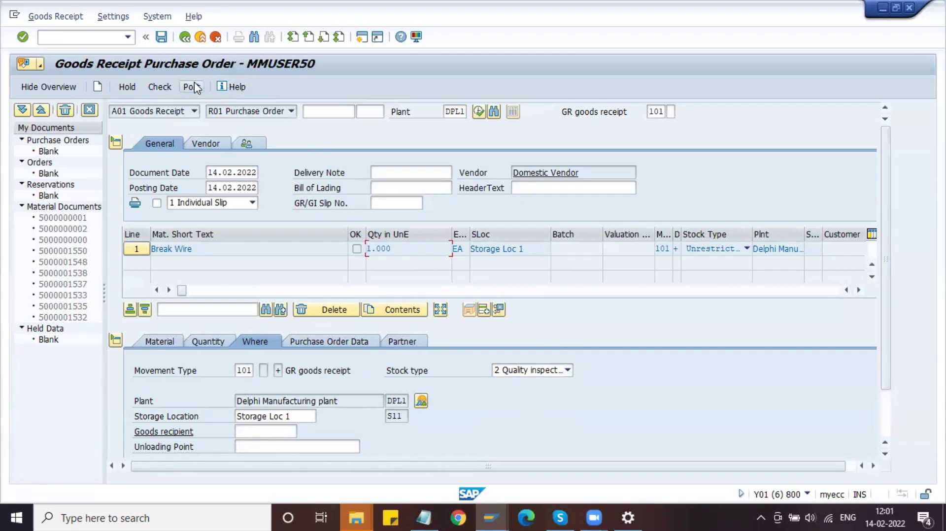
click(215, 340)
click(276, 382)
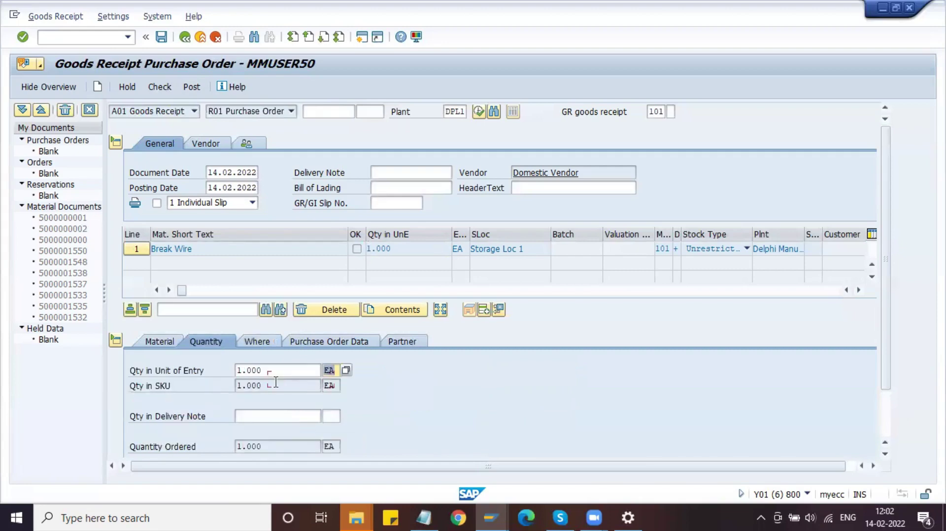
key(shift+Tab)
text(2)
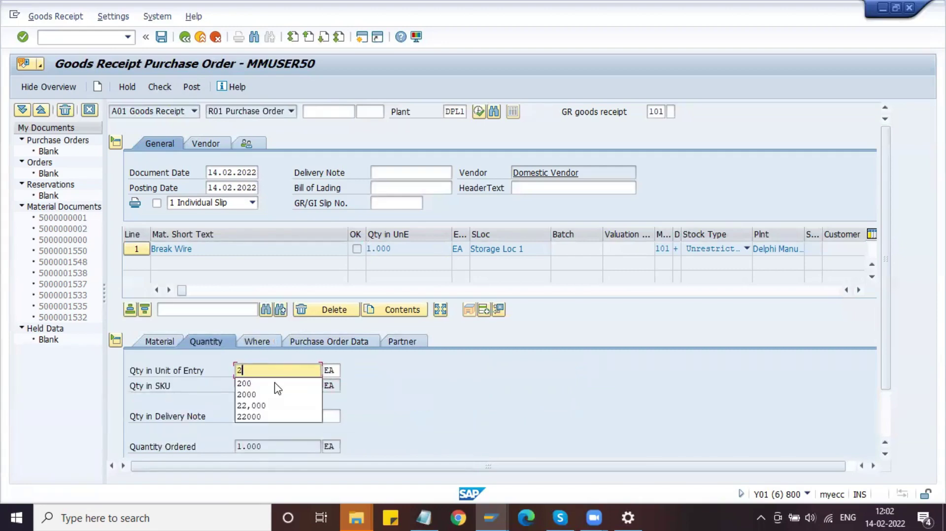
key(BackSpace)
text(400)
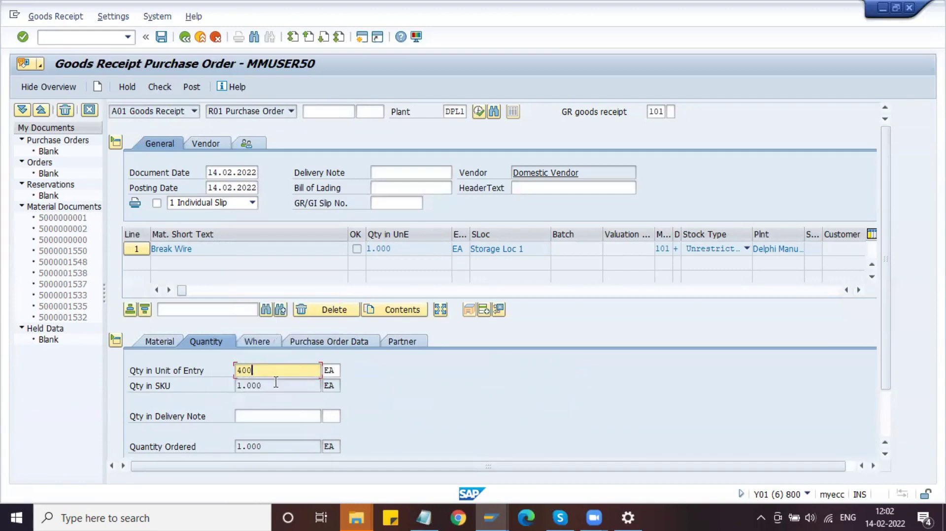
key(Return)
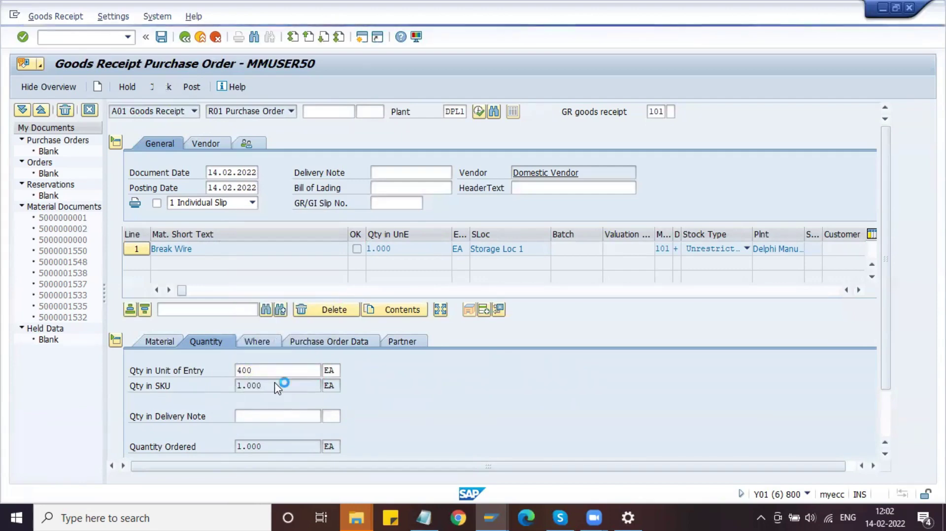
- Review the item's partner, purchase order and storage details, and mark the item as OK
click(406, 344)
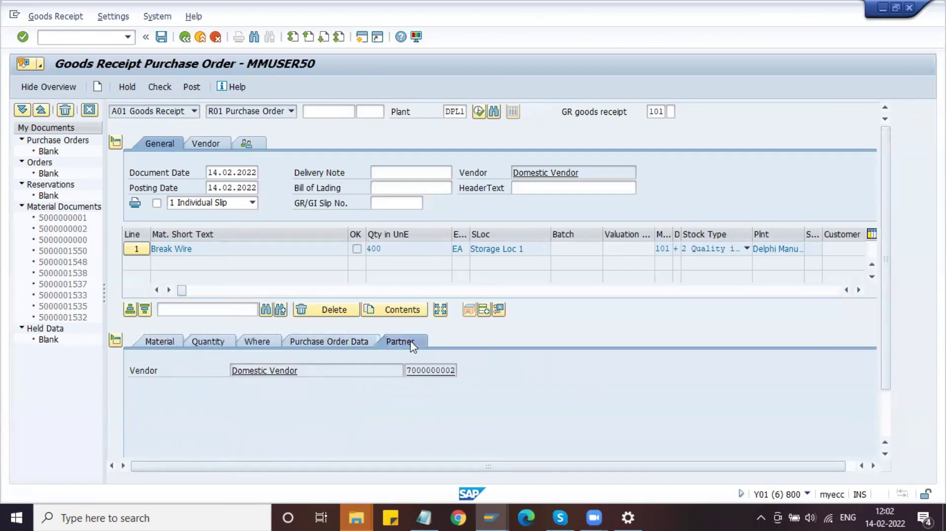
click(354, 343)
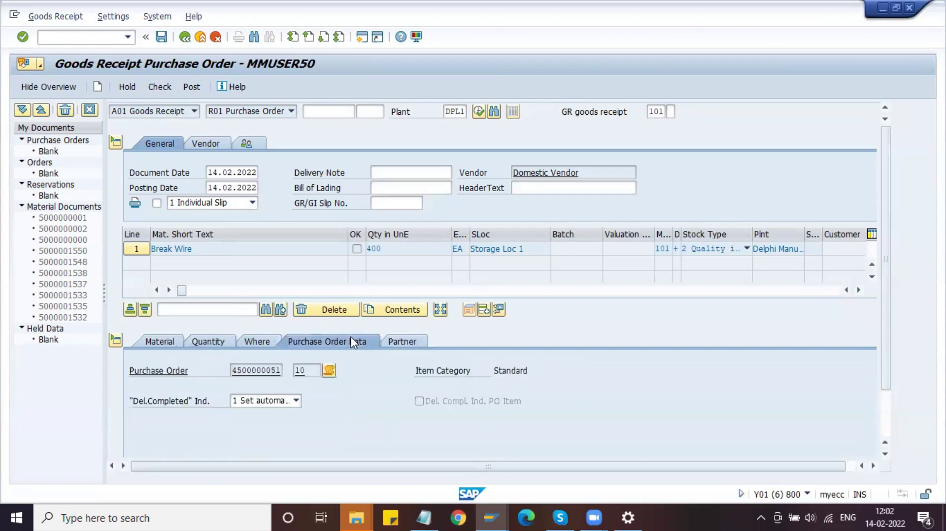
click(272, 345)
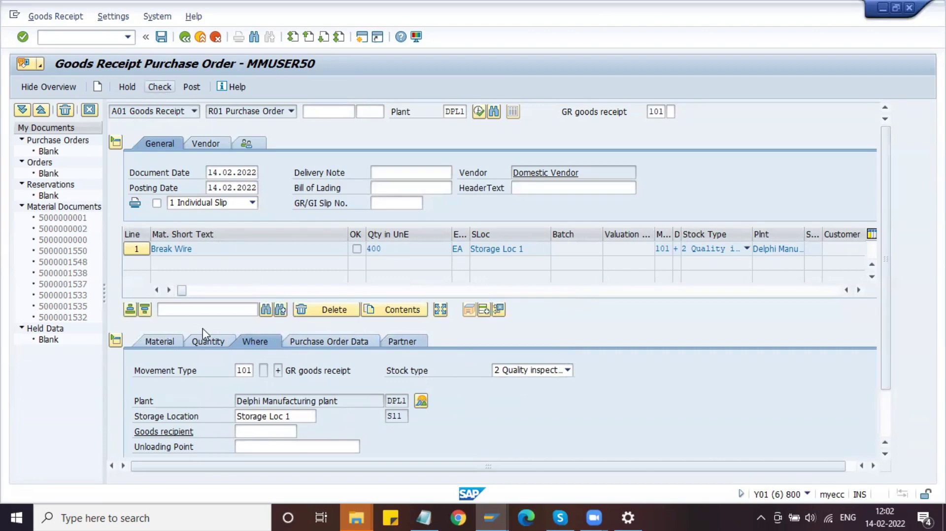
scroll(204, 331, down, 2)
click(192, 448)
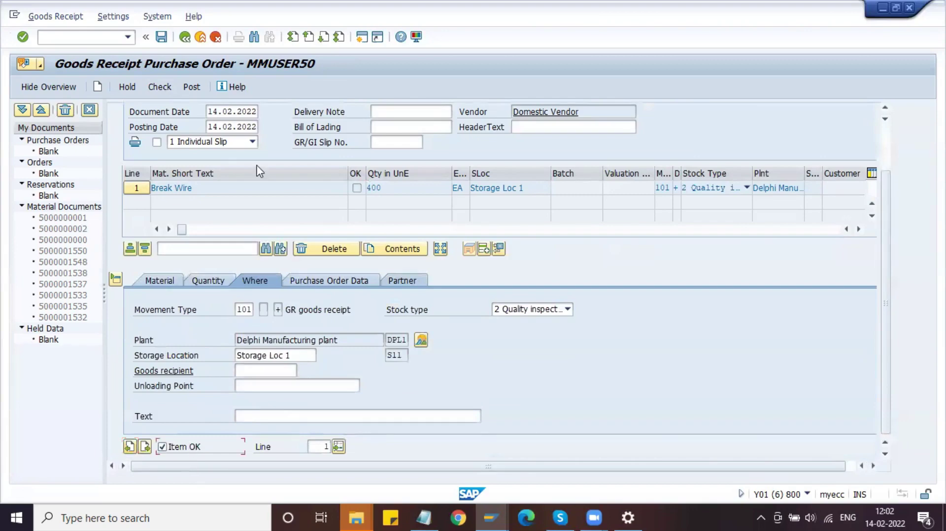
- Check the goods receipt, acknowledge the log and post the document
scroll(247, 162, up, 2)
click(165, 86)
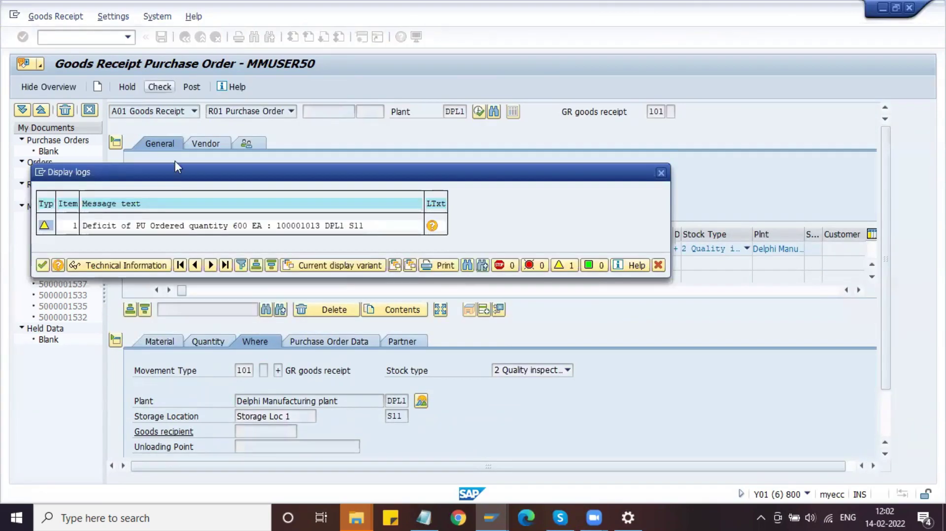
click(43, 265)
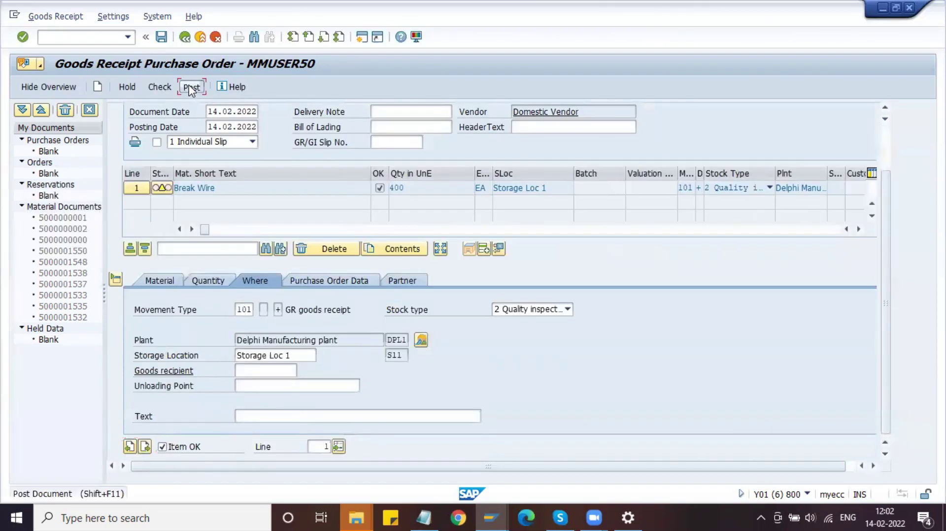
click(191, 86)
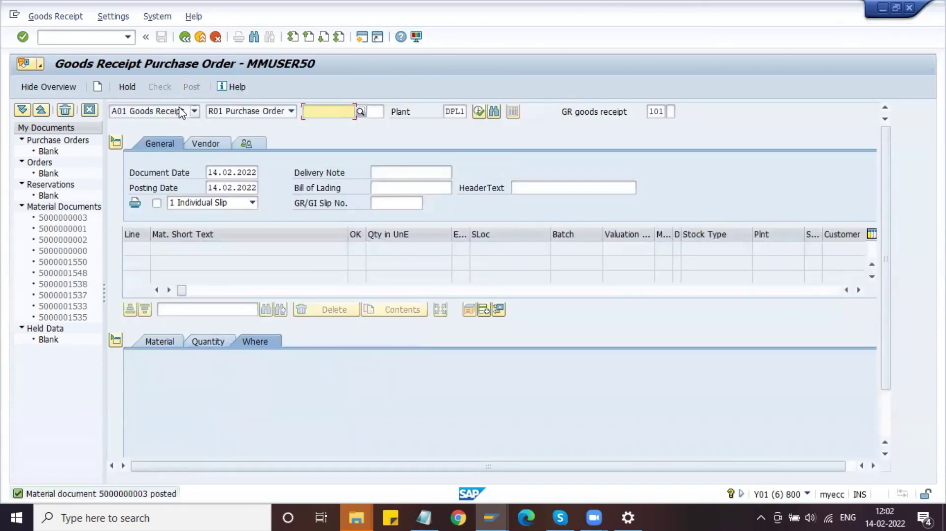
- Switch MIGO to Display, show the material document just posted and examine its Break Wire quantity
click(165, 111)
click(148, 136)
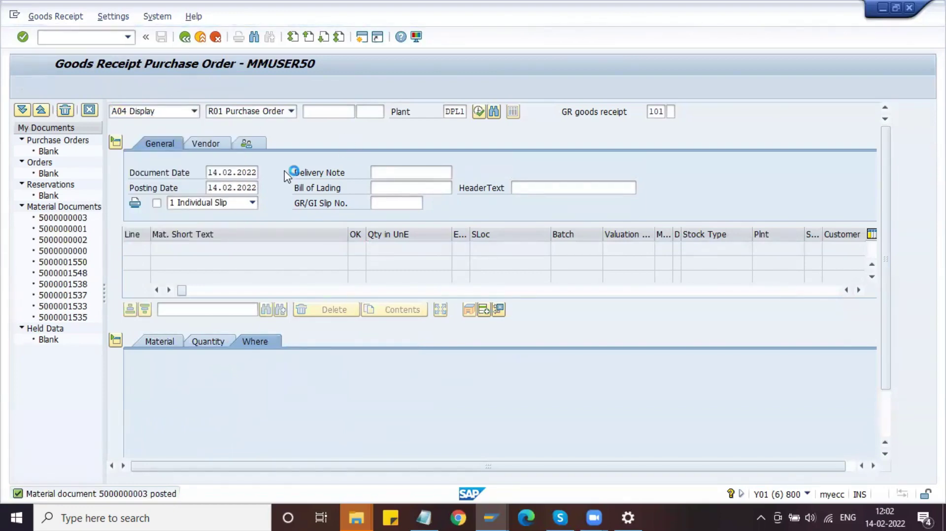
key(Return)
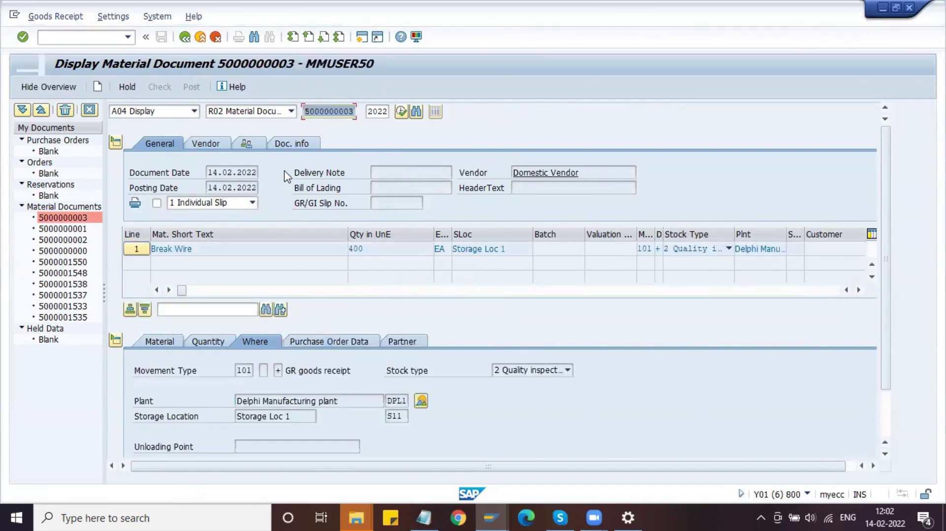
click(378, 250)
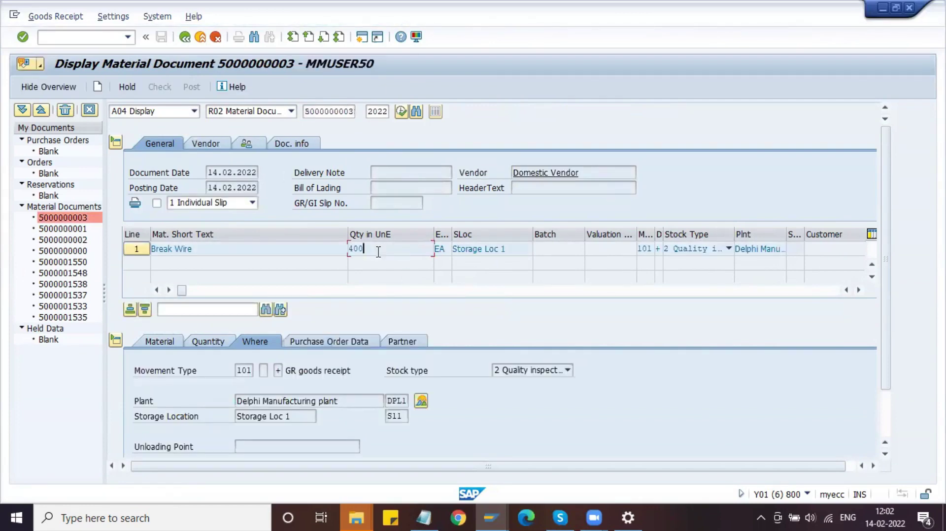
- Examine the Break Wire item's stock type options, then switch to the Stock Overview and refresh it to check the stock
click(691, 250)
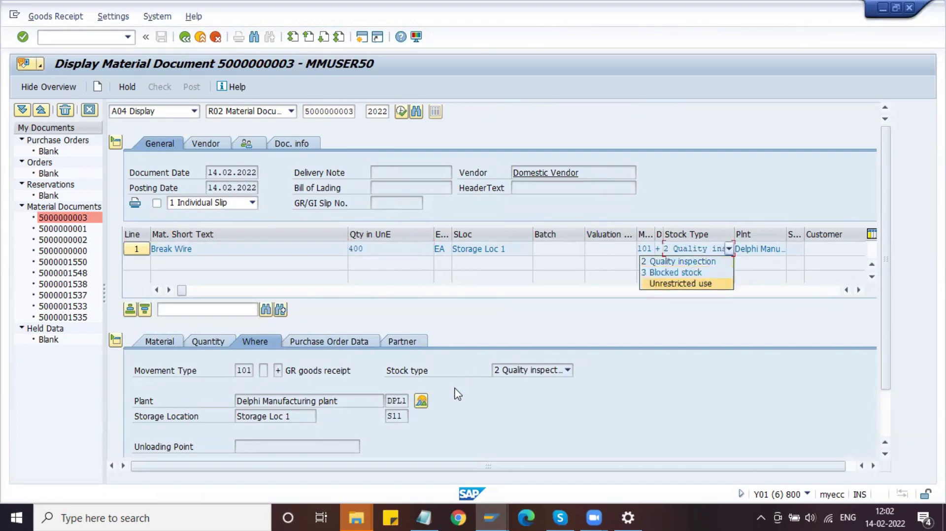
click(534, 369)
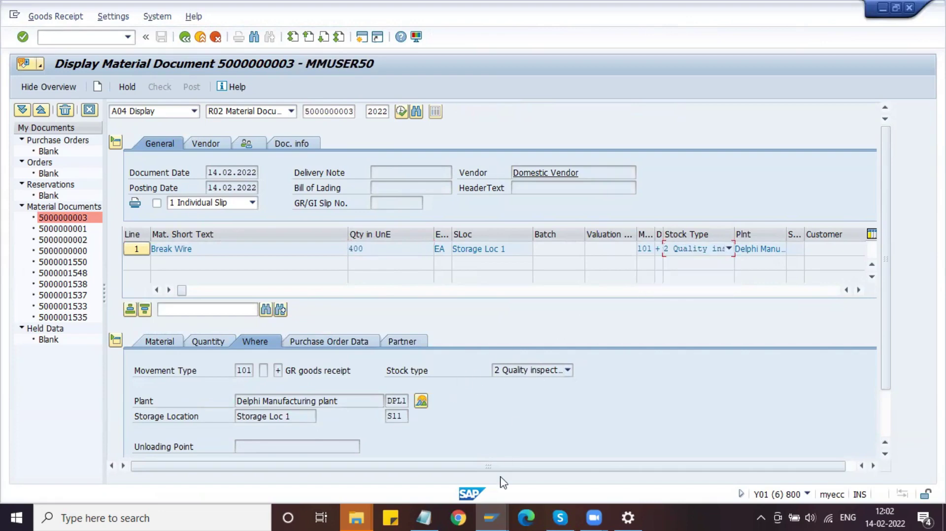
mouse_move(493, 516)
click(537, 459)
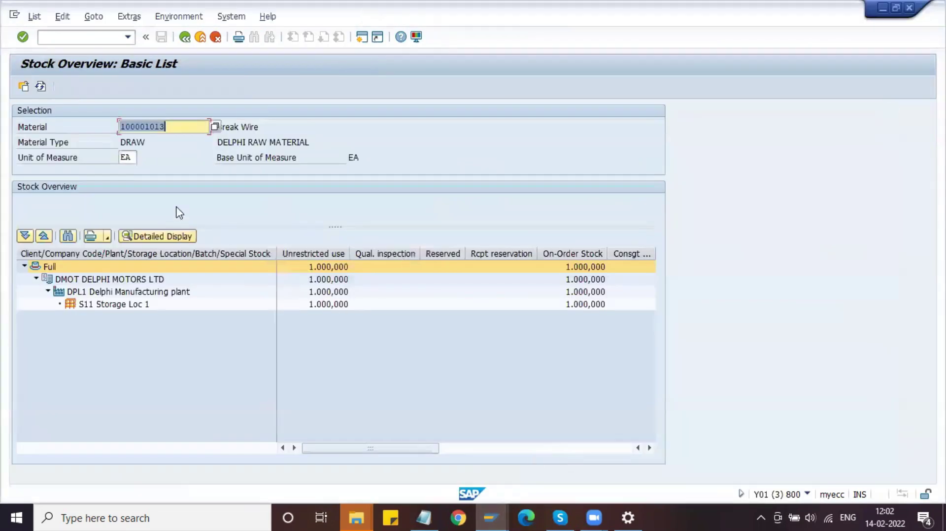
click(41, 86)
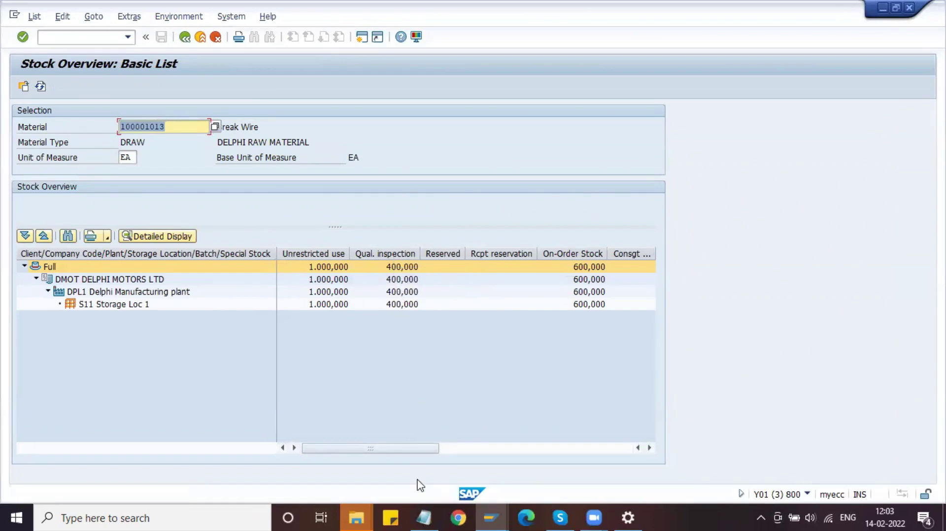
click(424, 516)
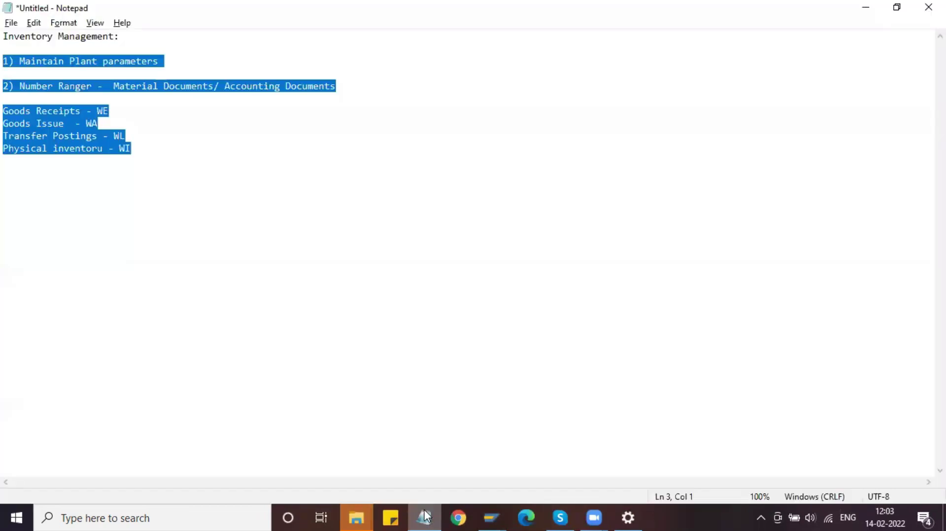
click(424, 516)
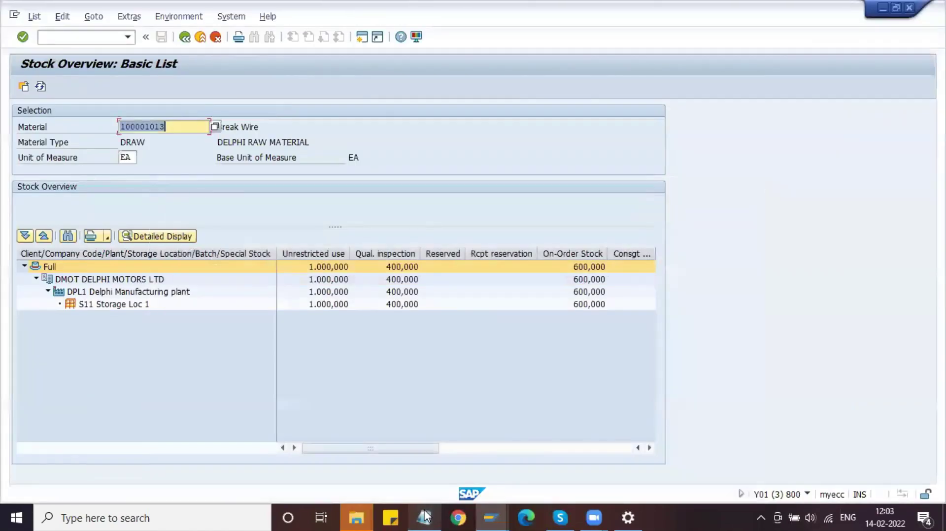
click(425, 517)
click(425, 517)
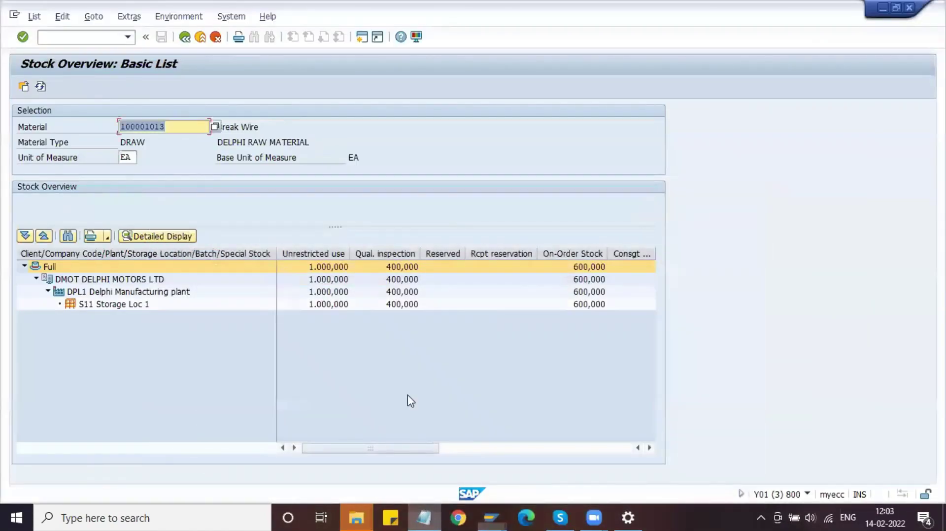
click(388, 321)
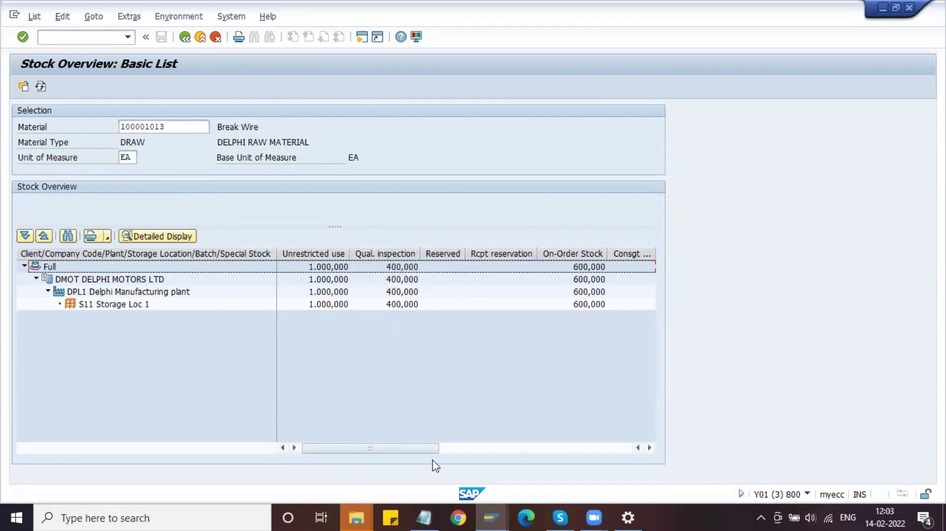
- Return to the session displaying the material document and restart transaction MIGO there
mouse_move(493, 516)
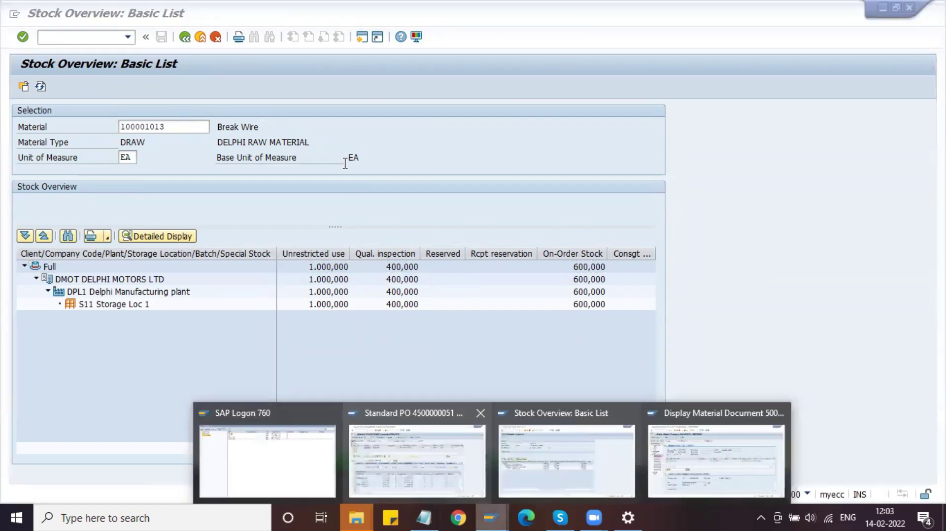
click(412, 448)
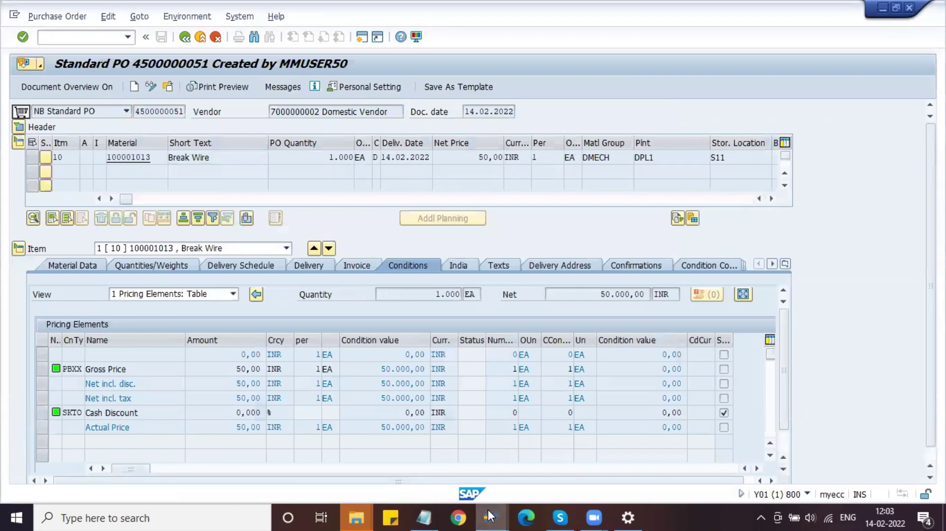
mouse_move(487, 511)
click(566, 448)
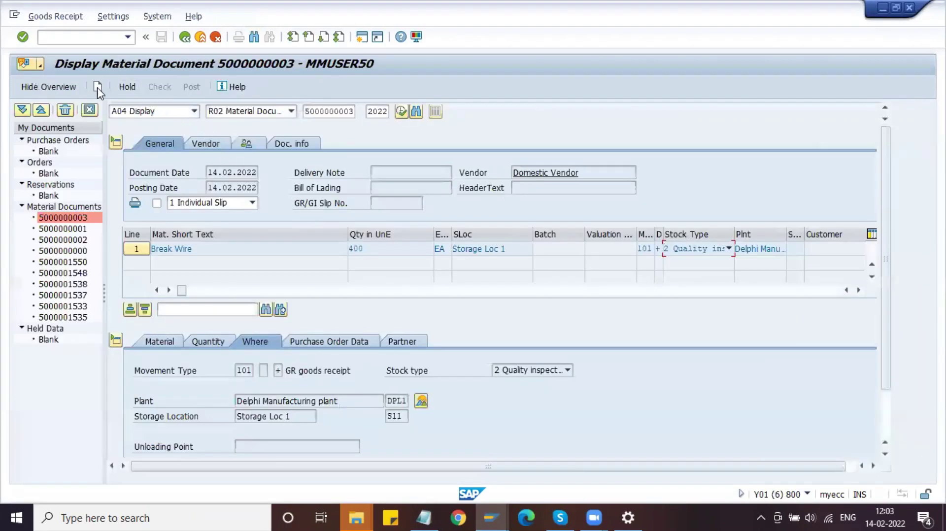
click(105, 37)
text(/NMIGO)
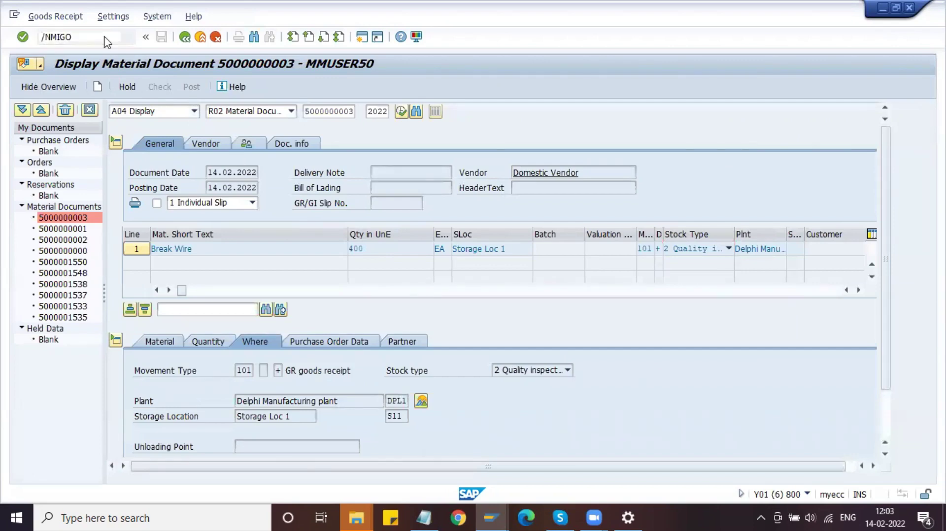
key(Return)
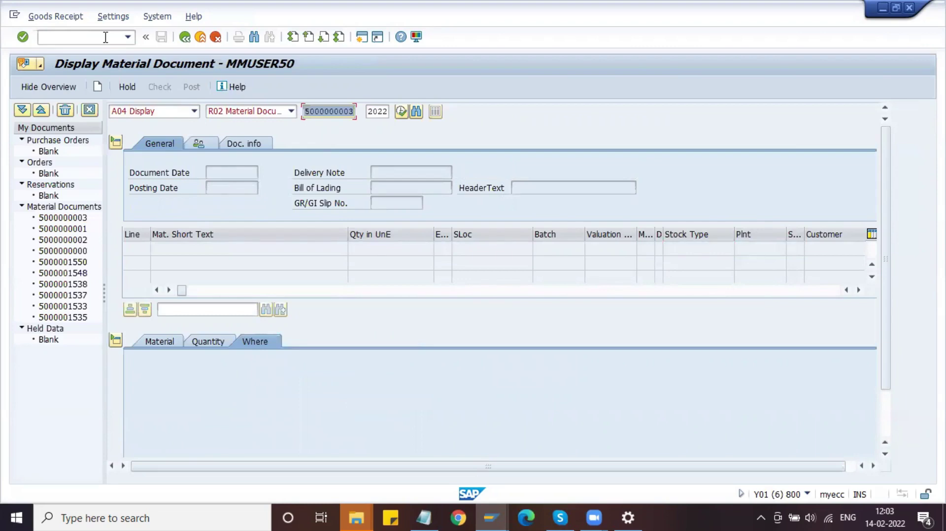
- Set the MIGO operation to A08 Transfer Posting with R10 Other as the reference document
click(184, 110)
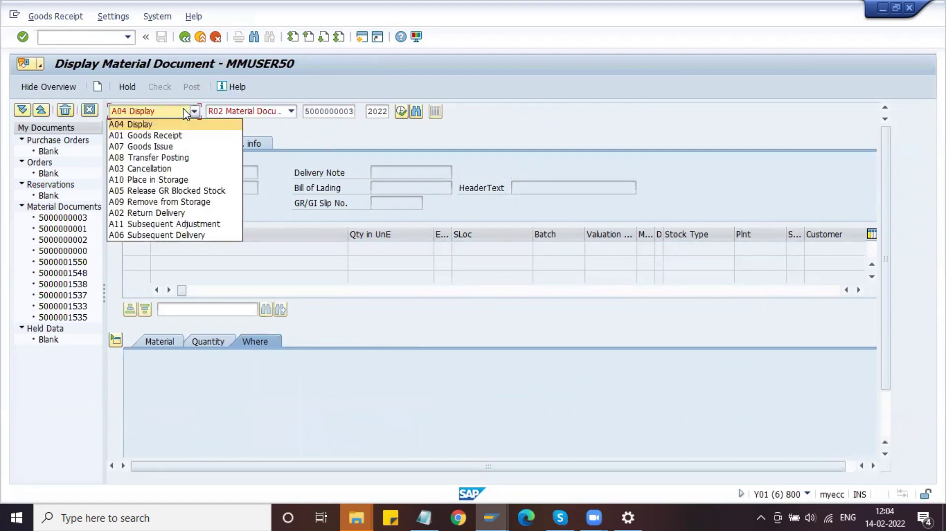
click(192, 157)
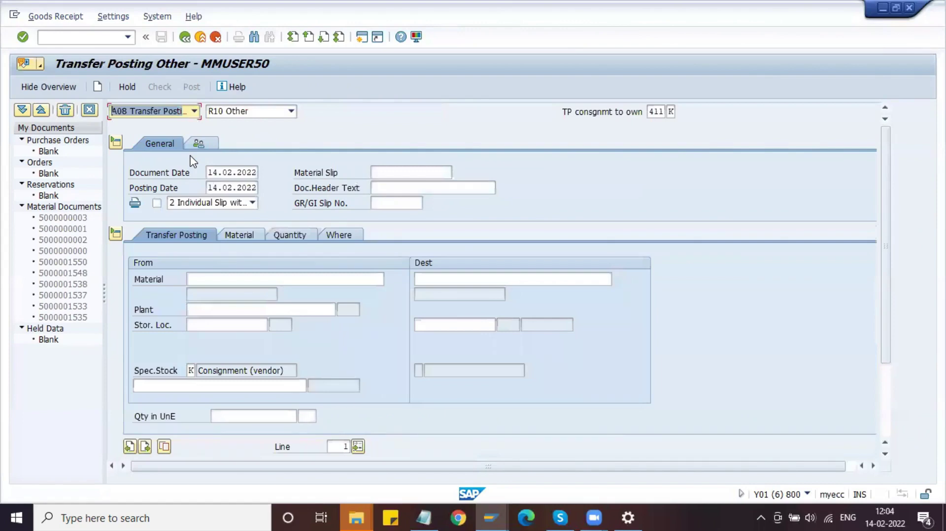
click(179, 118)
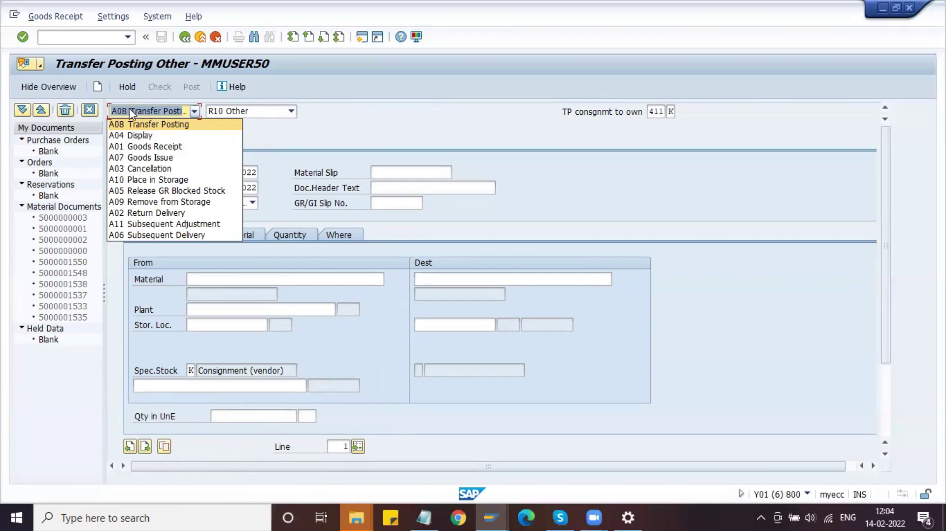
click(162, 111)
click(241, 111)
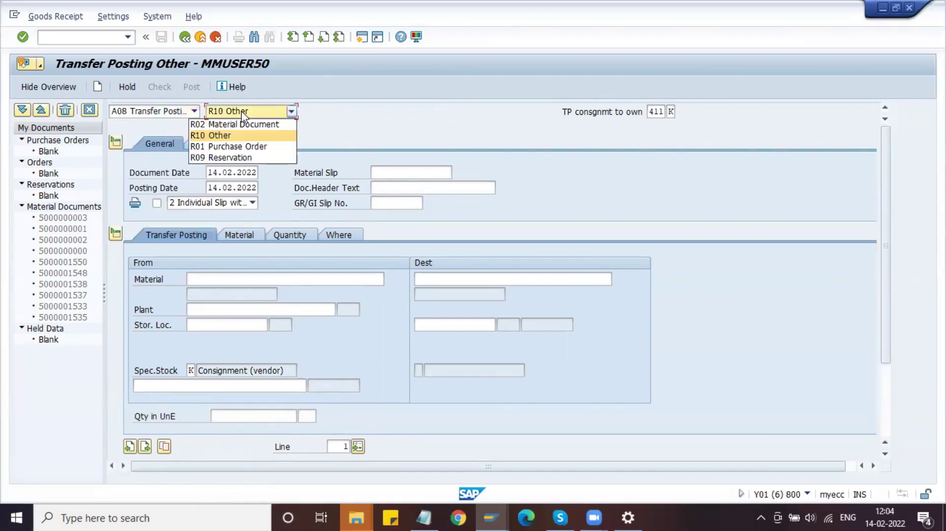
click(264, 136)
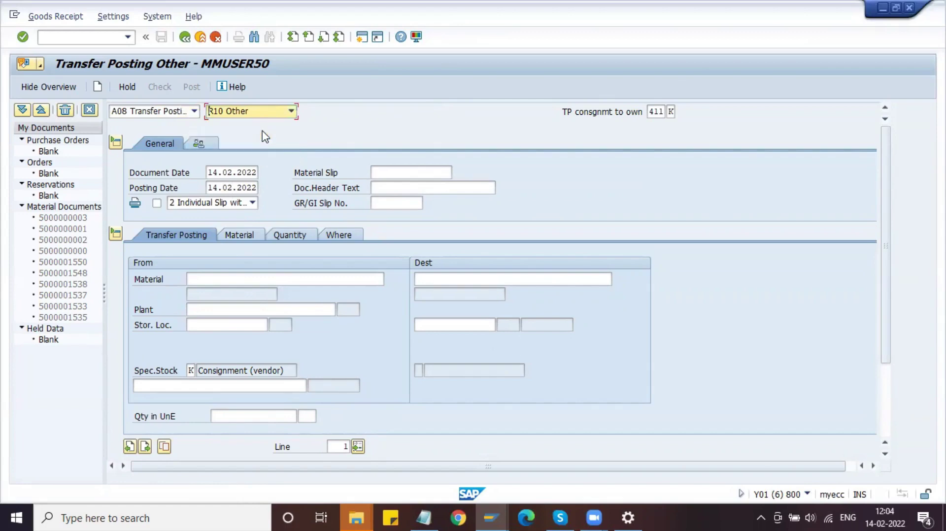
- Choose movement type 321, transfer posting quality inspection to unrestricted, without special stock, and apply it
click(657, 110)
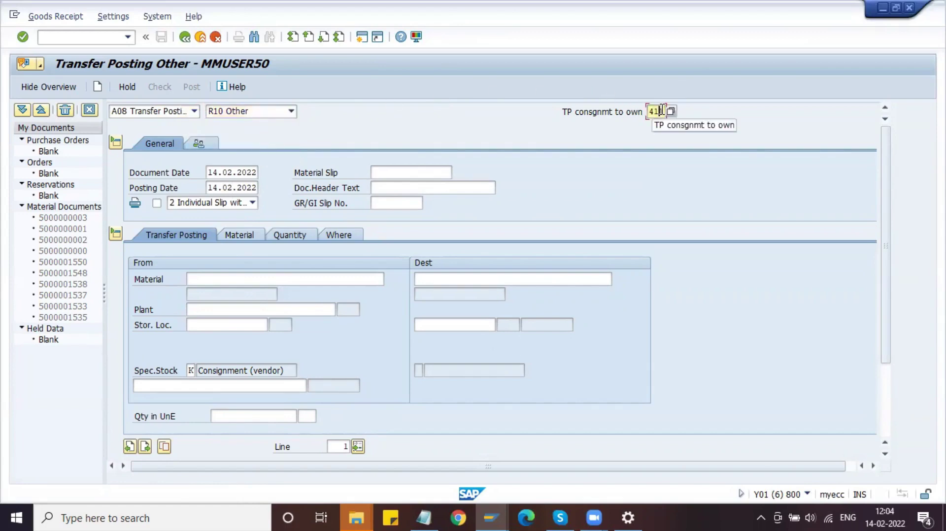
click(670, 112)
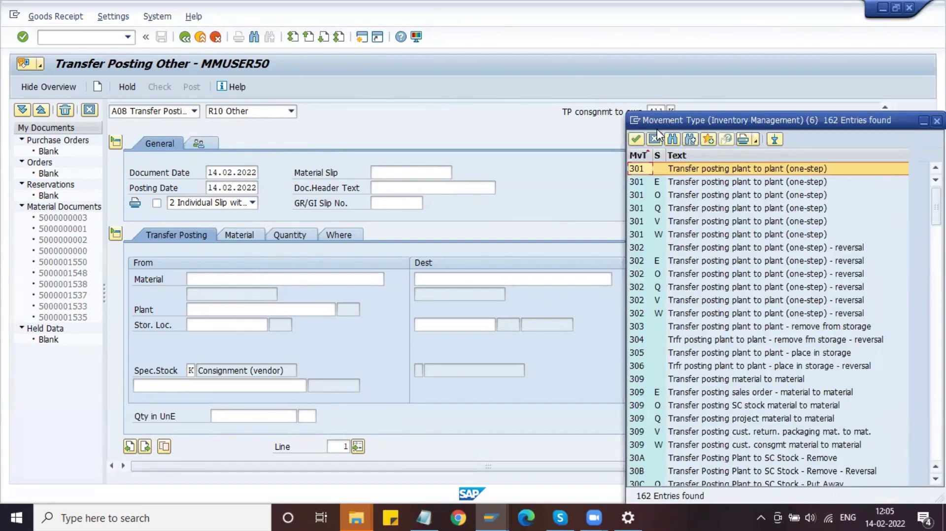
scroll(683, 327, down, 1)
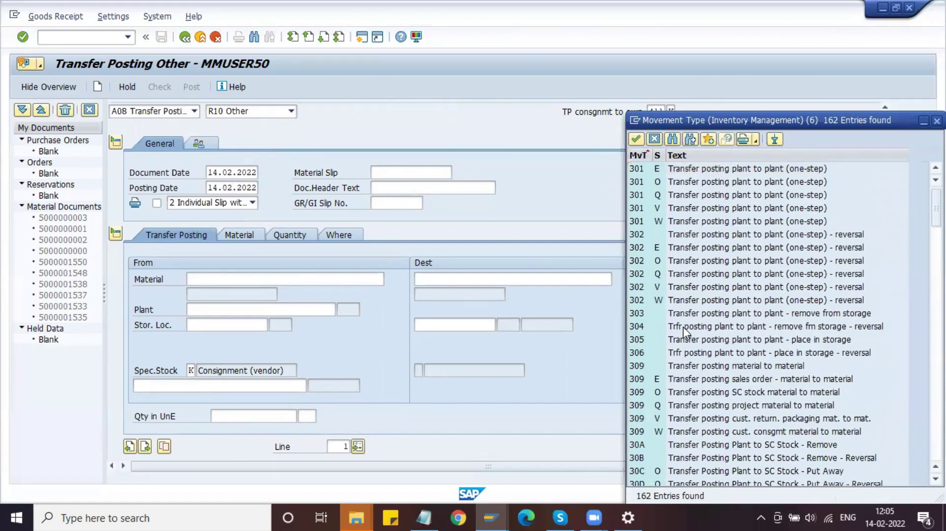
scroll(683, 327, down, 6)
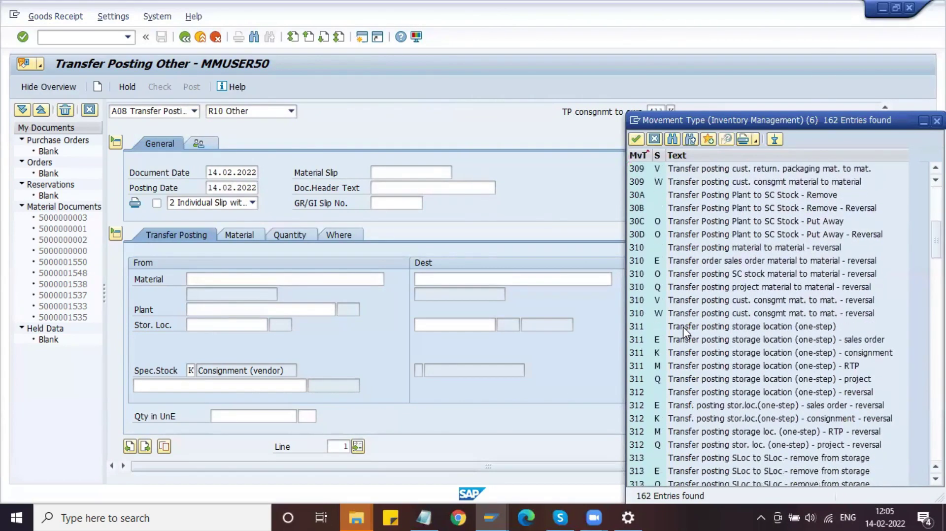
scroll(683, 326, down, 10)
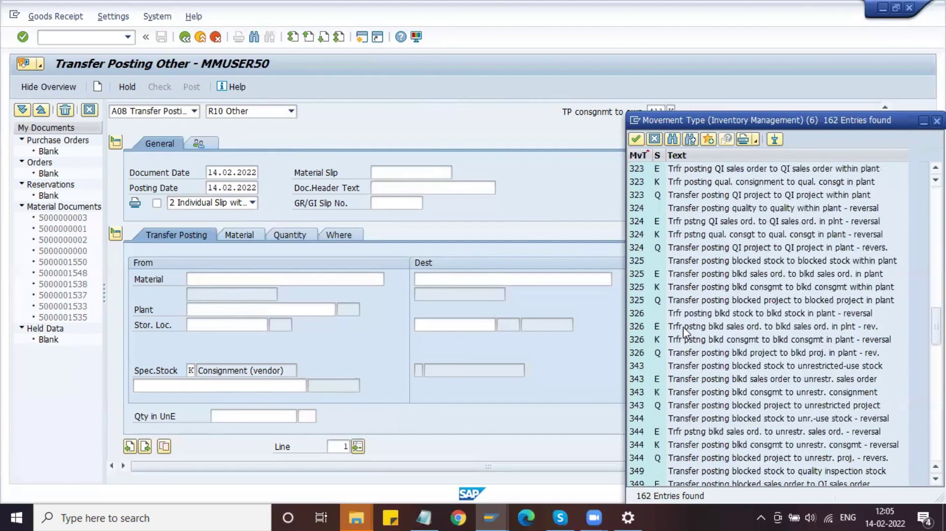
scroll(683, 327, up, 2)
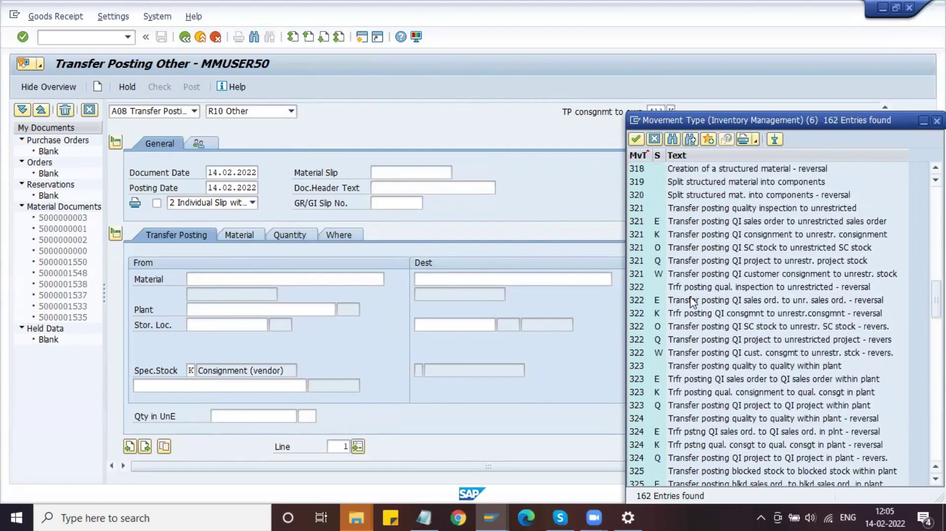
click(703, 210)
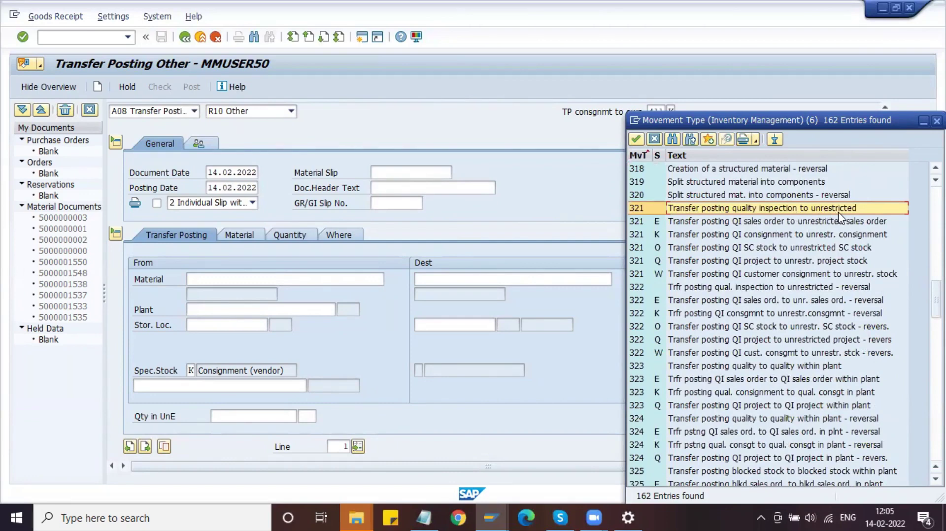
double_click(714, 208)
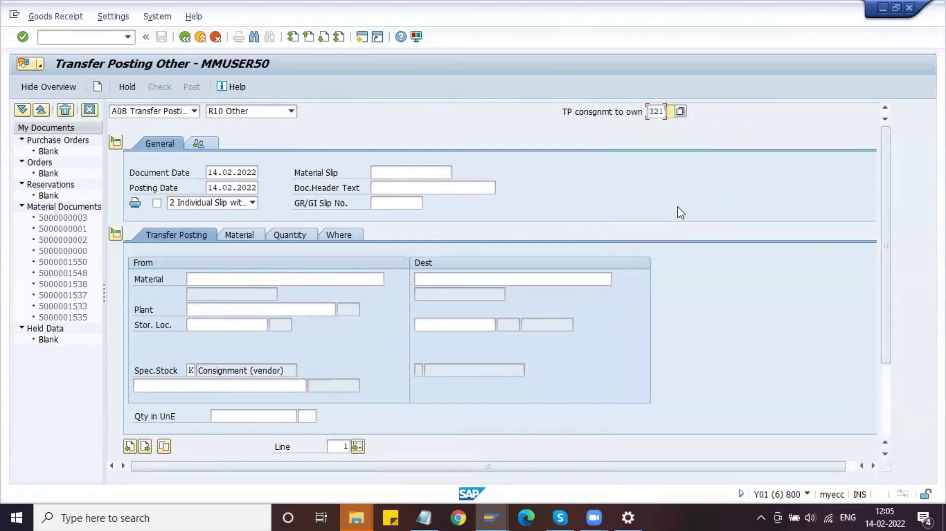
key(Return)
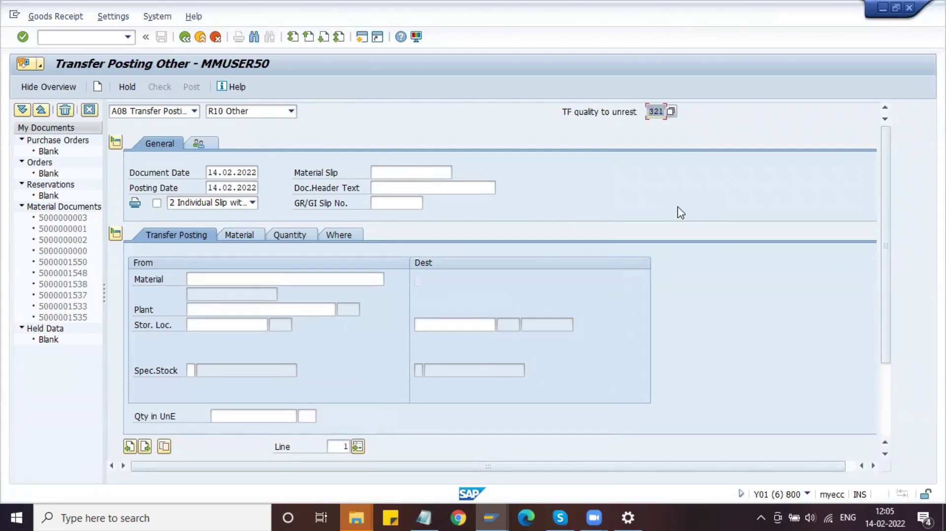
- Copy the Break Wire material number 100001013 from the Stock Overview into the transfer posting's source material
click(282, 282)
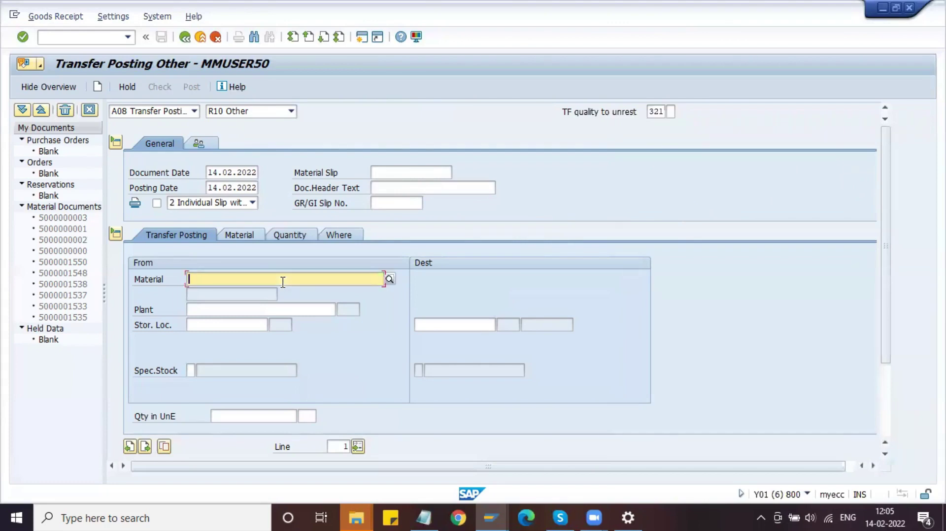
key(alt+Tab)
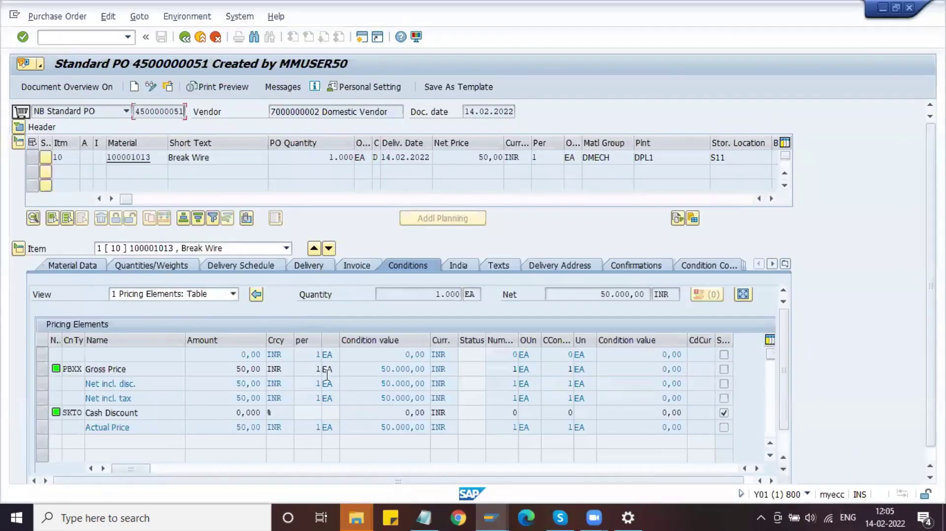
key(alt+Tab)
key(alt+Tab)
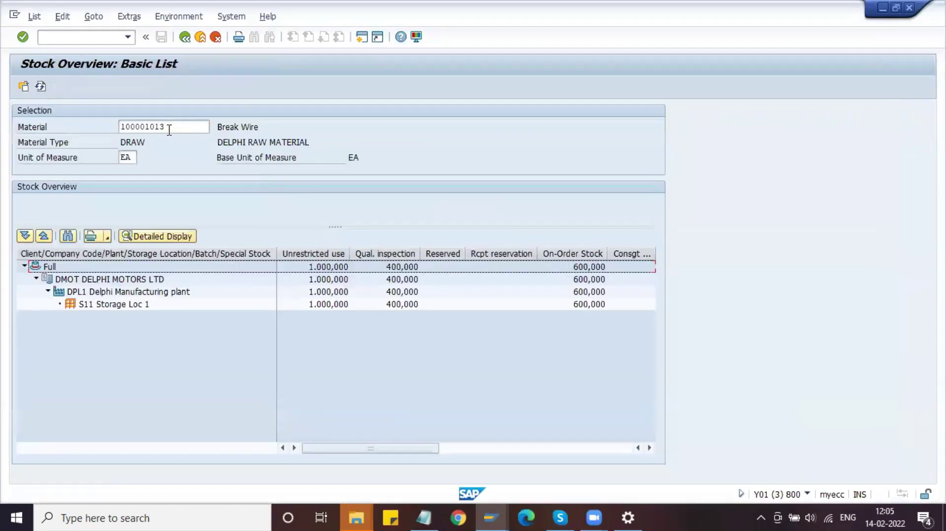
drag(169, 128, 107, 131)
key(ctrl+c)
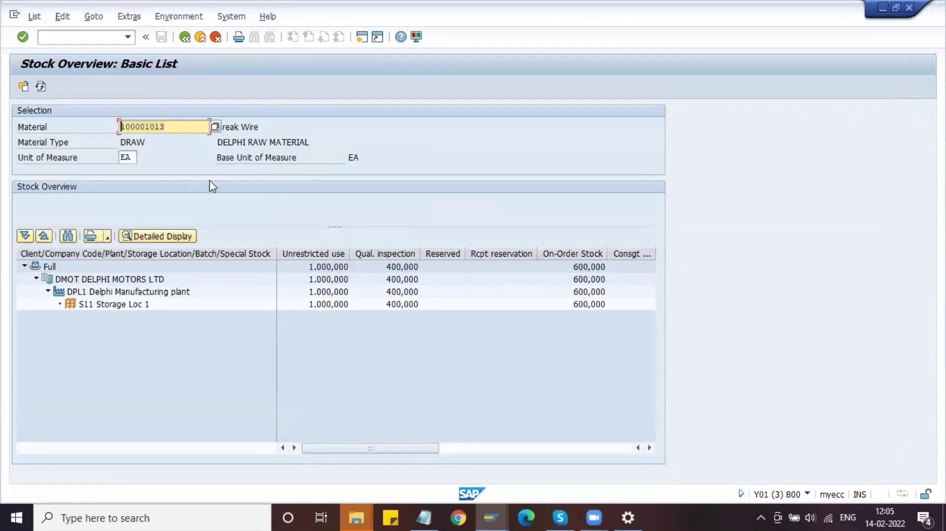
key(alt+Tab)
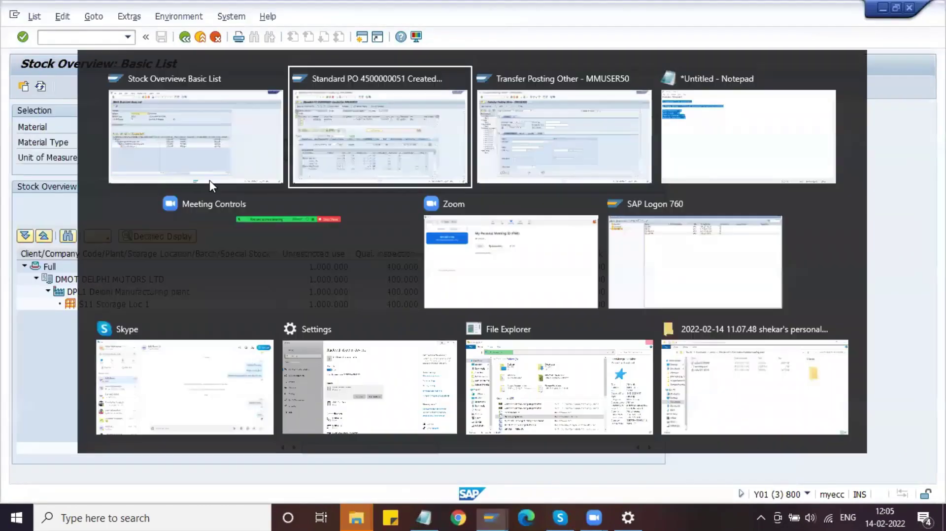
key(alt+Tab)
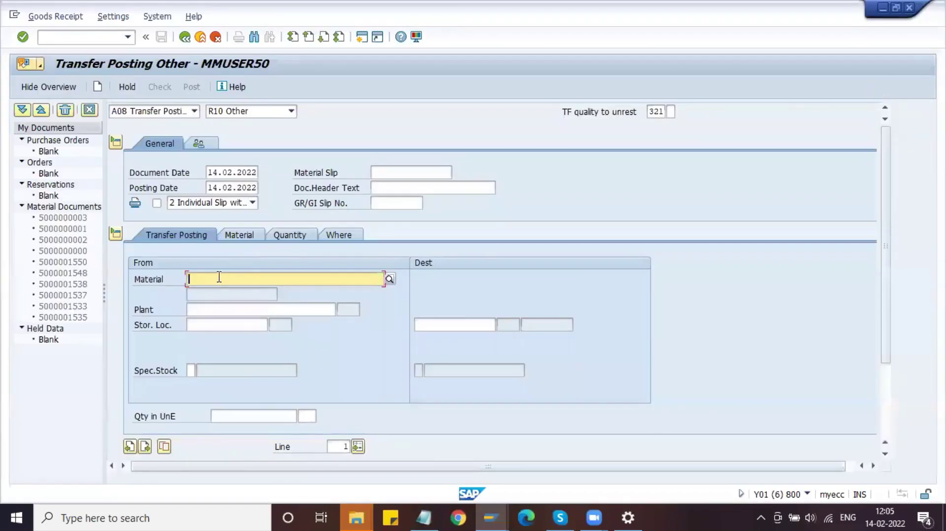
key(ctrl+v)
- Set the source plant of the transfer posting to DPL1
click(222, 310)
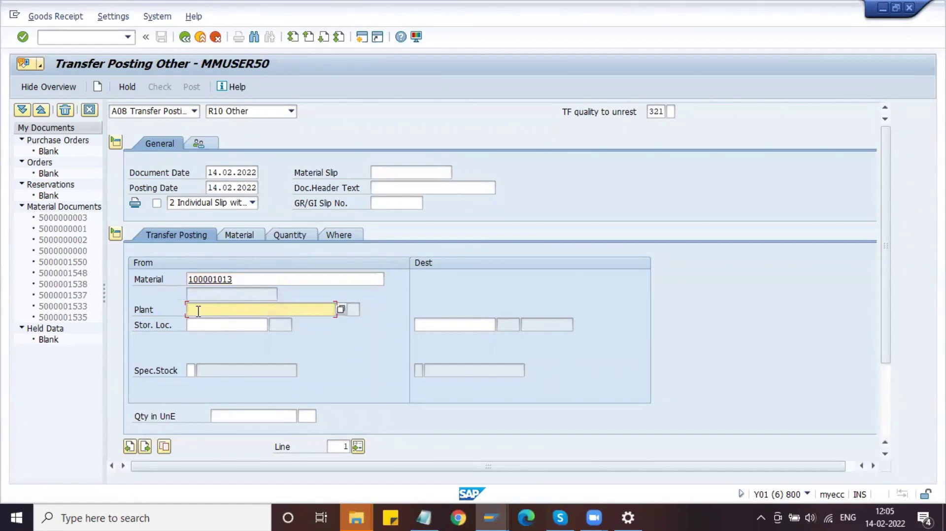
text(DFL1)
key(Tab)
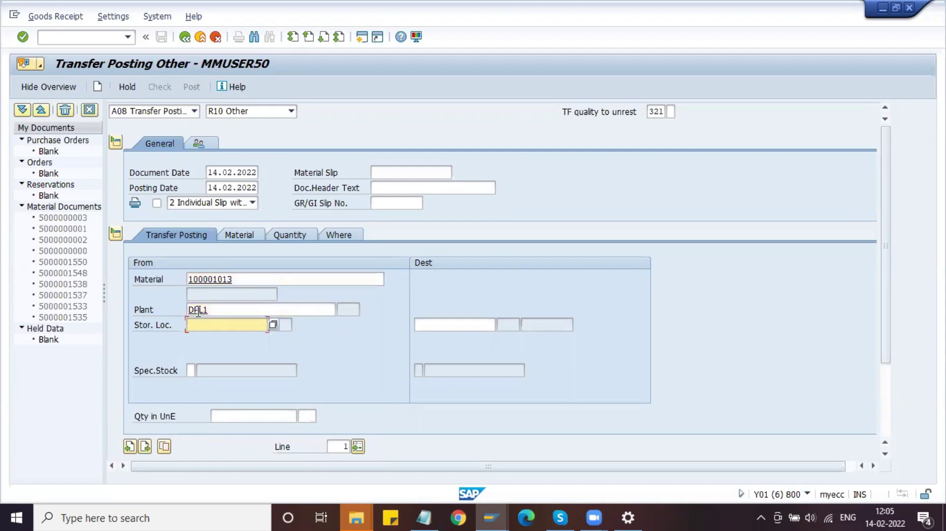
- Set the source storage location to S11 and the quantity to 400, and run a document check on the transfer posting
text(S11)
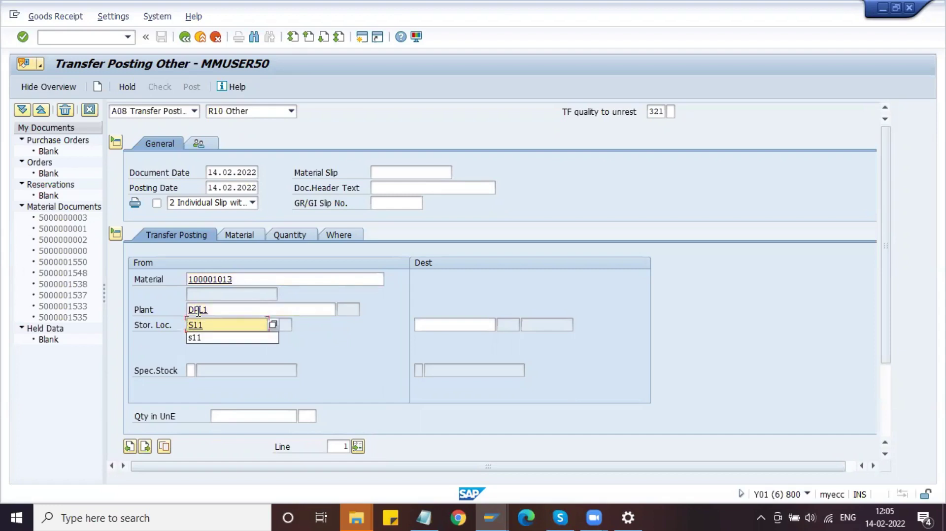
key(Tab)
key(Tab)
key(Tab)
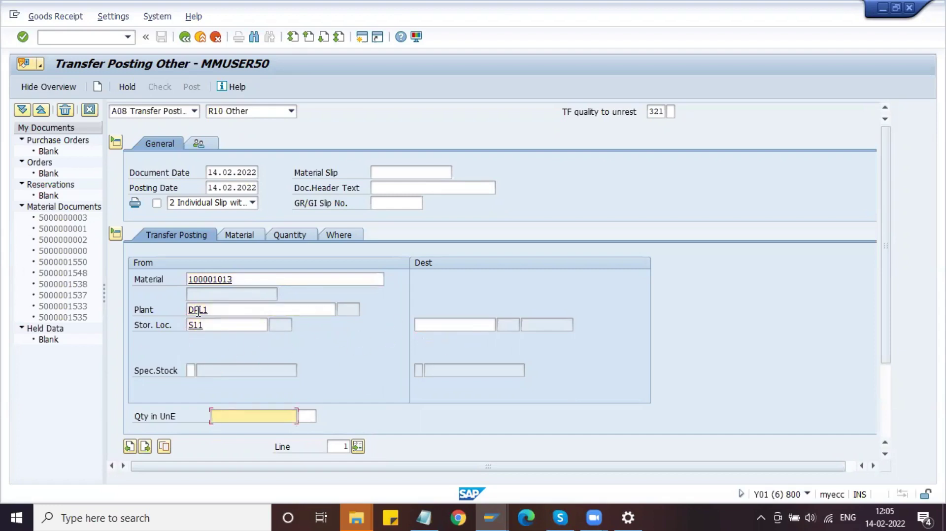
text(400)
key(Return)
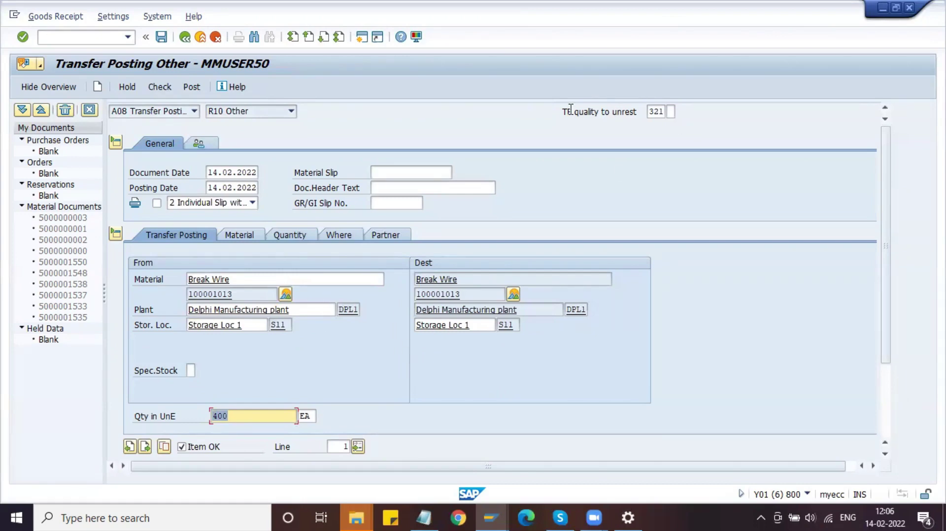
key(Return)
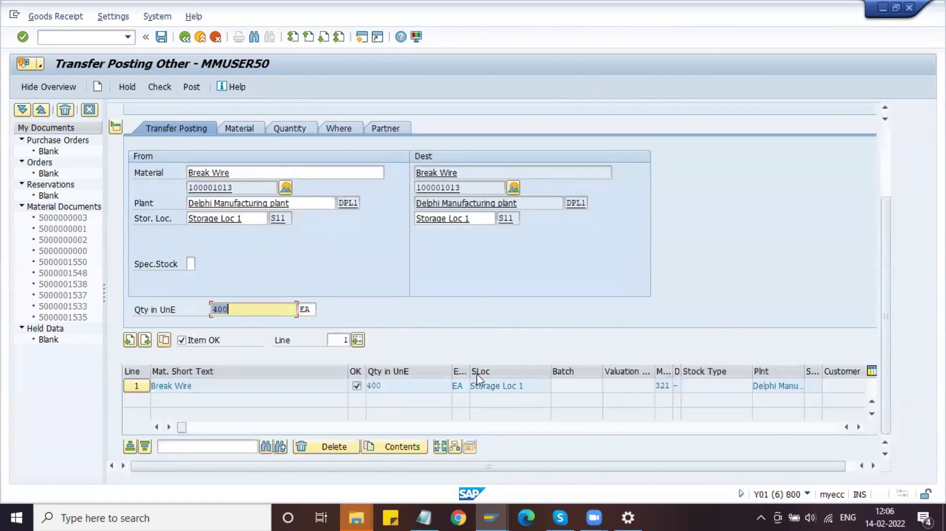
click(161, 88)
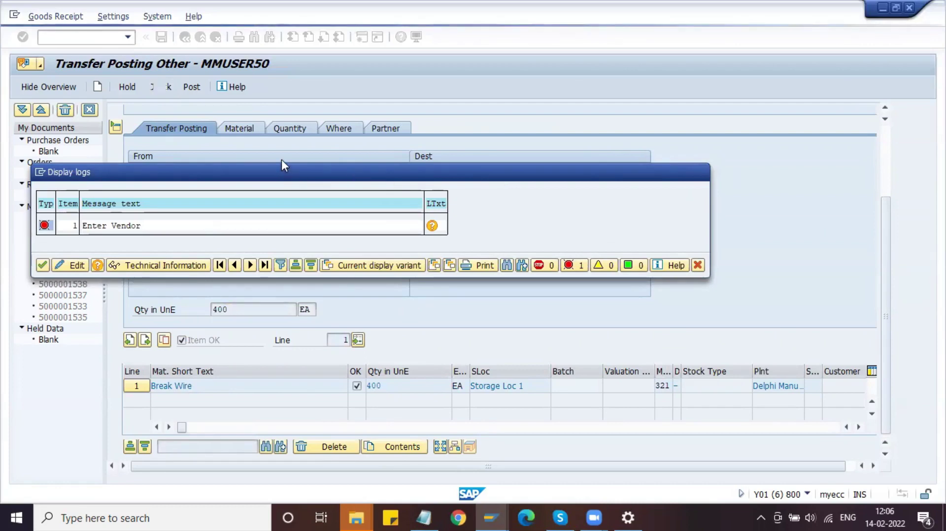
key(Return)
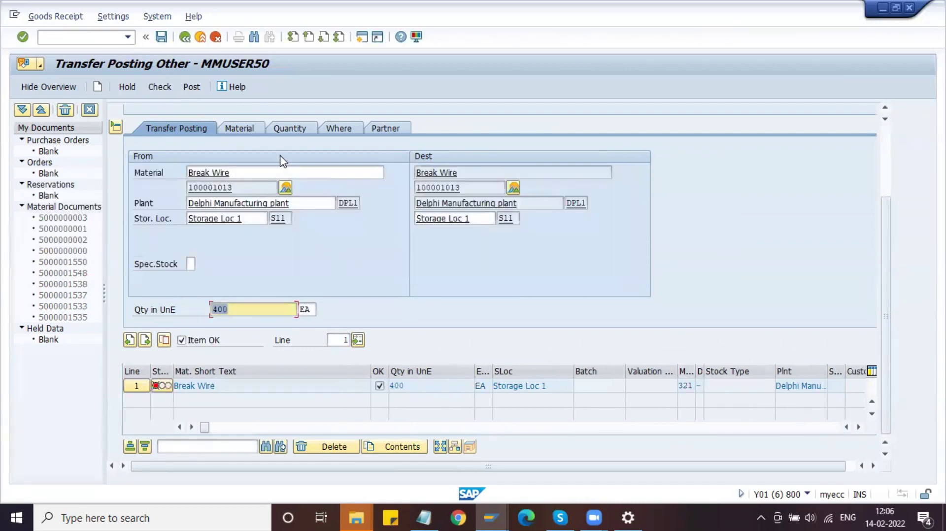
- Copy the vendor entry from the Break Wire purchase order into the transfer posting's partner vendor
click(385, 129)
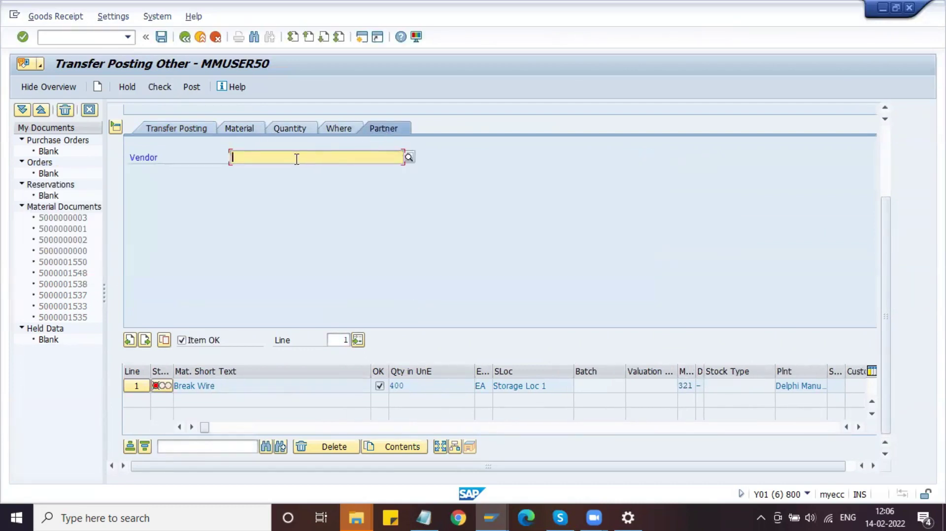
key(alt+Tab)
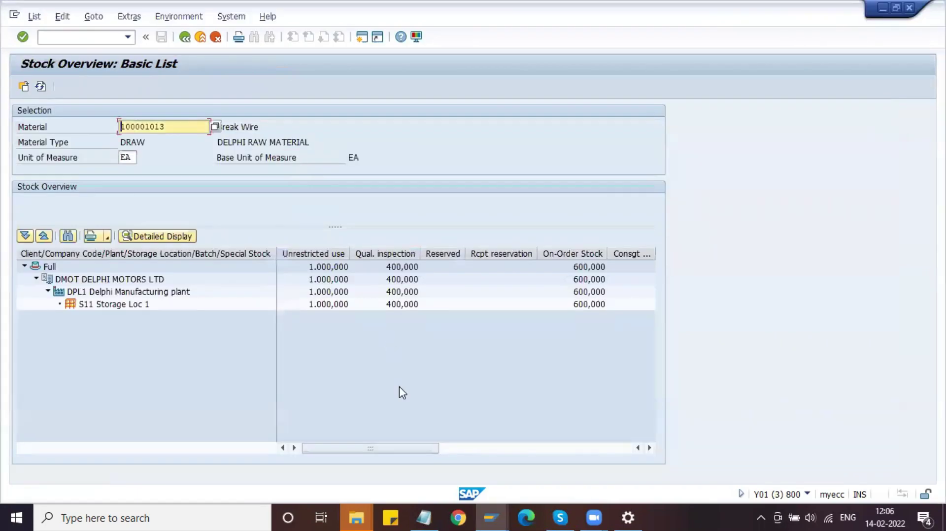
click(491, 516)
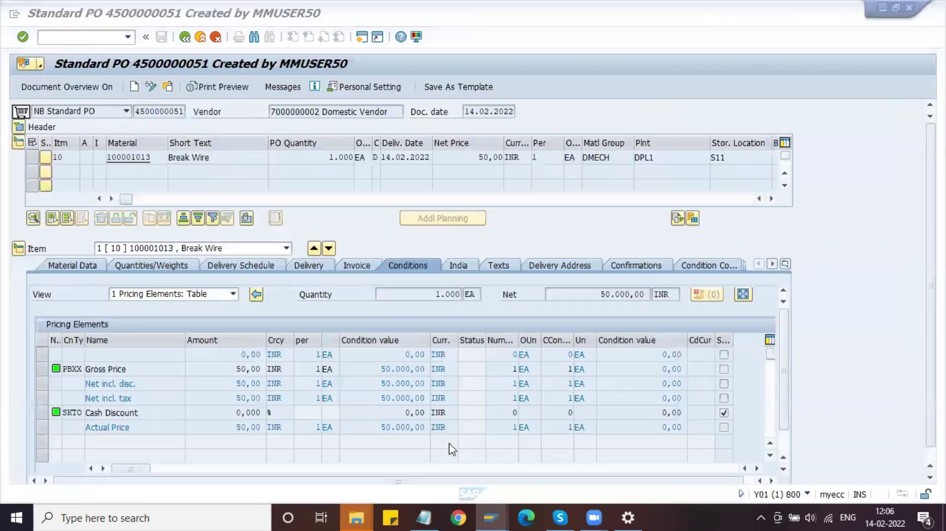
drag(270, 111, 322, 111)
key(alt+Tab)
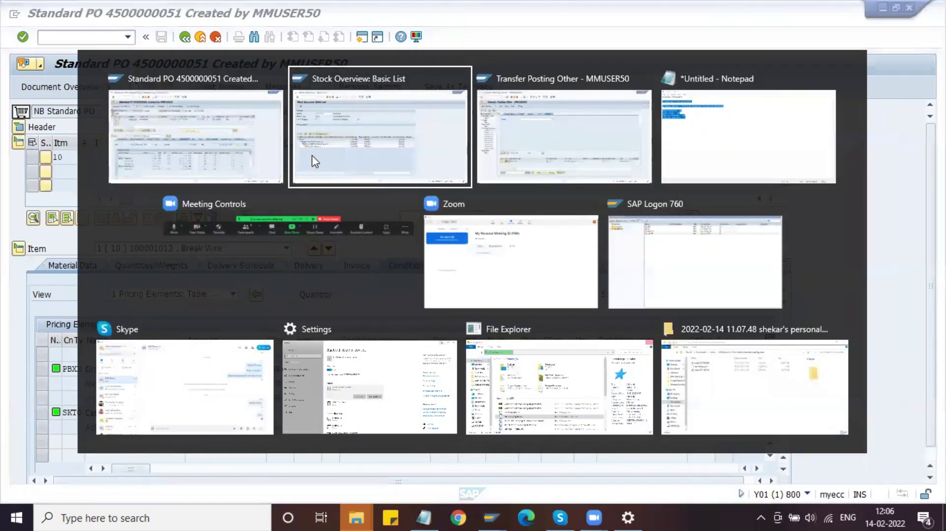
key(alt+Tab)
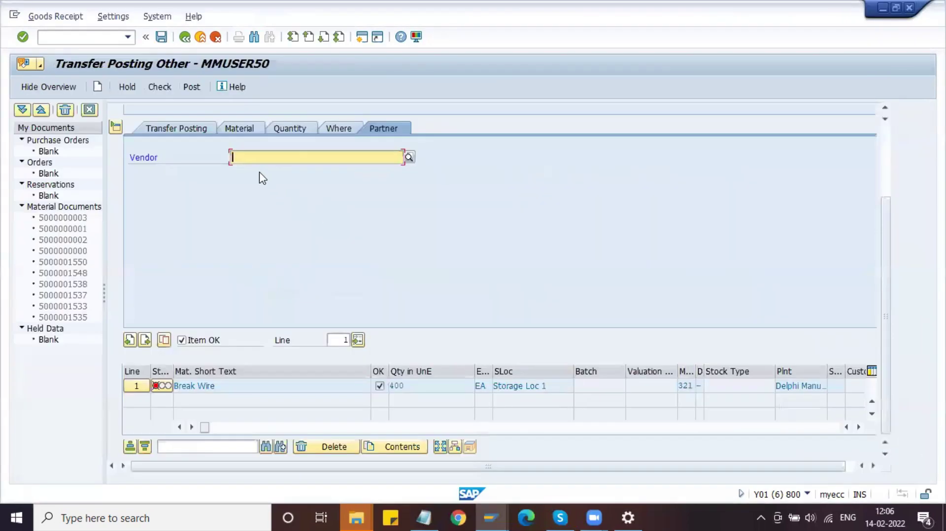
key(ctrl+v)
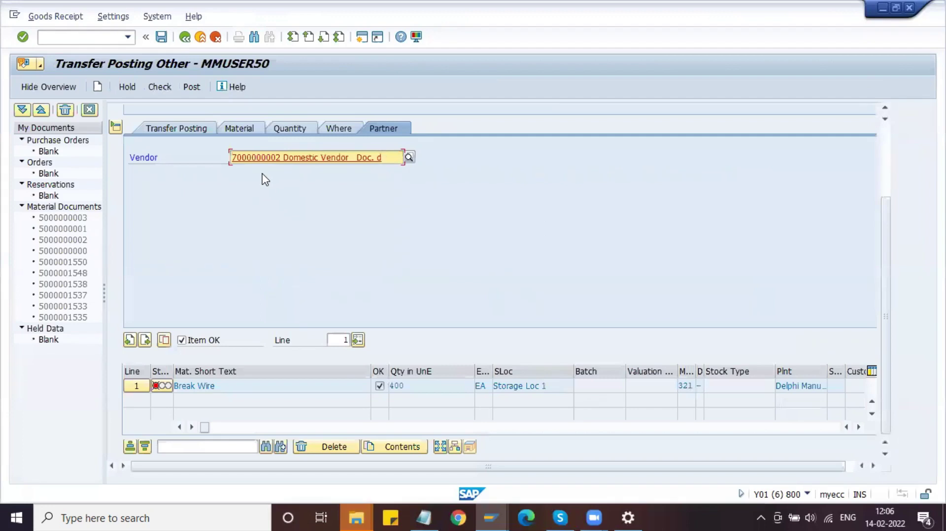
- Trim the pasted vendor entry down to the vendor number alone and apply it to the transfer posting
key(Left)
key(Left)
key(Left)
key(Left)
key(Left)
key(Left)
key(Left)
key(Left)
key(Left)
key(Left)
key(Left)
key(Left)
key(Left)
key(Left)
key(Left)
key(Left)
key(Left)
key(Left)
key(Left)
key(Left)
key(Delete)
key(Delete)
key(Delete)
key(Delete)
key(Delete)
key(Delete)
key(Delete)
key(Delete)
key(Delete)
key(Delete)
key(Delete)
key(Delete)
key(Delete)
key(Delete)
key(Delete)
key(Delete)
key(Delete)
key(Delete)
key(Delete)
key(Delete)
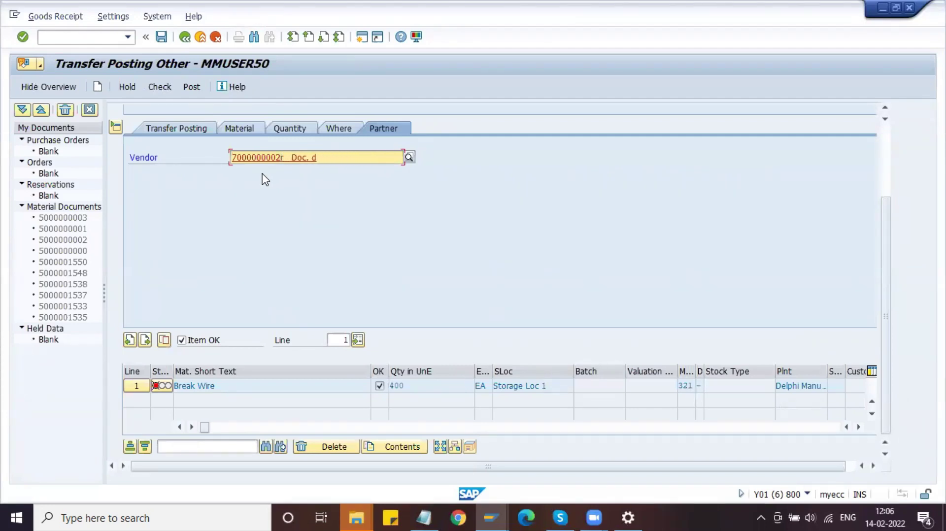
key(Delete)
key(Delete)
key(Return)
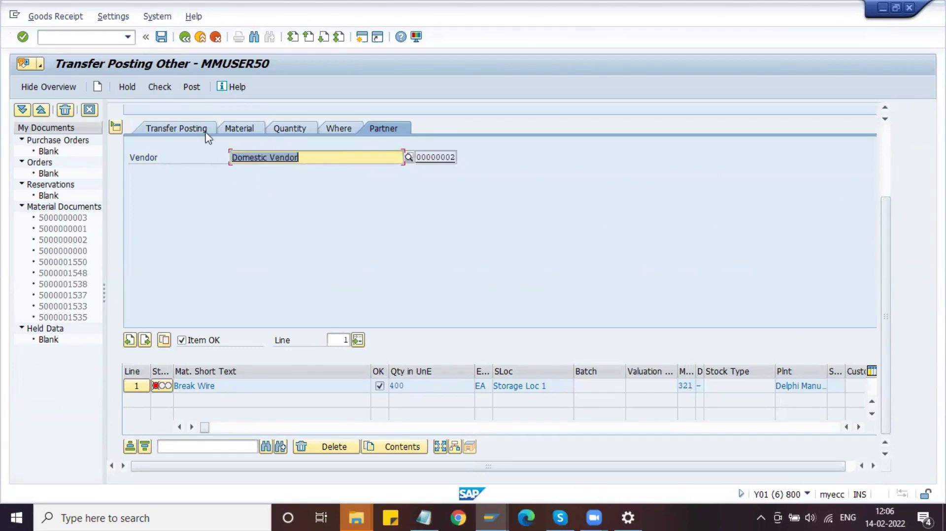
- Check the 321 transfer posting again, review its source and destination details, and post it
click(167, 87)
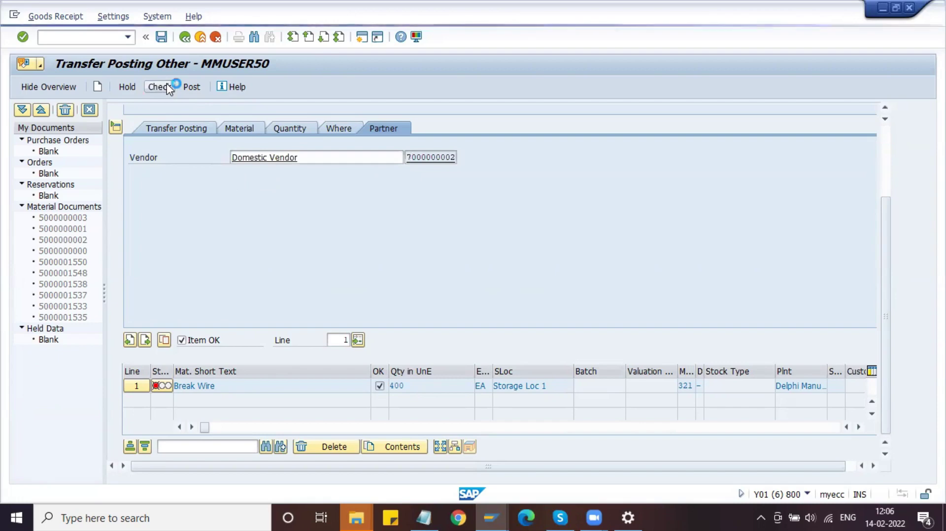
click(167, 87)
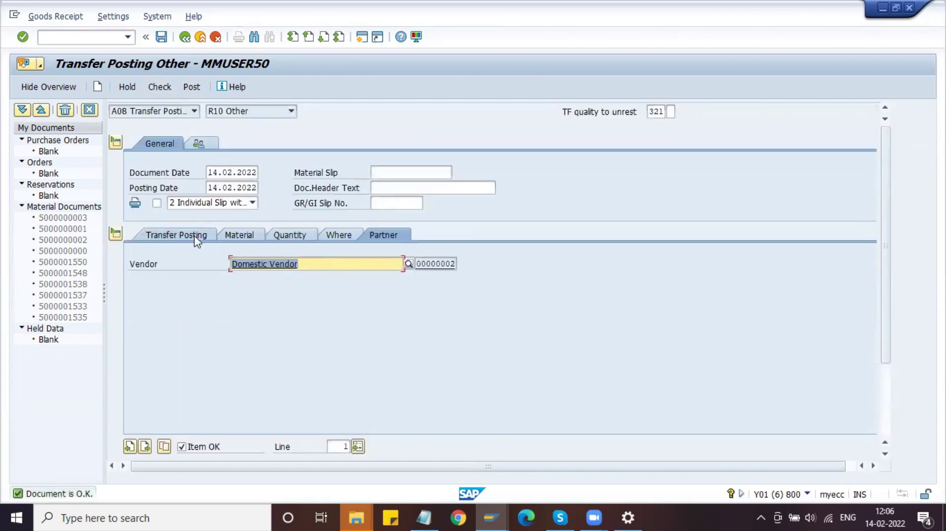
click(194, 235)
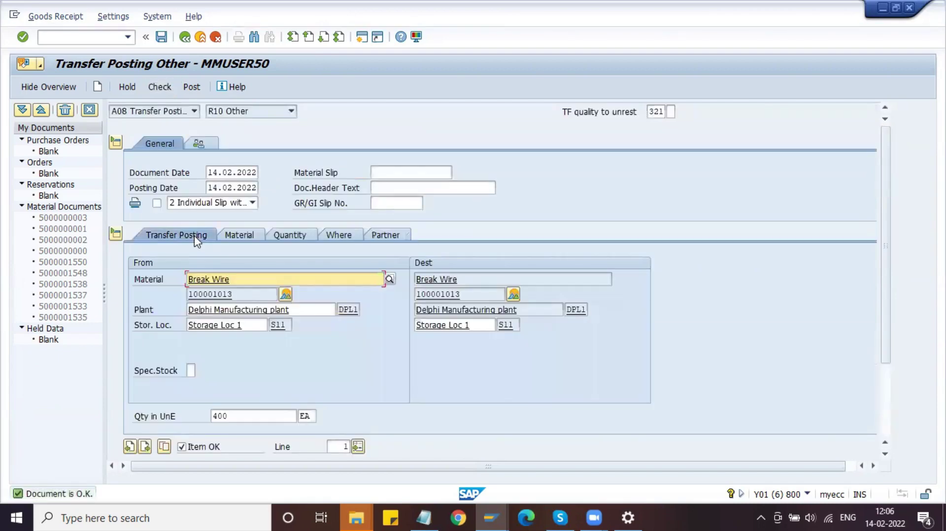
click(187, 84)
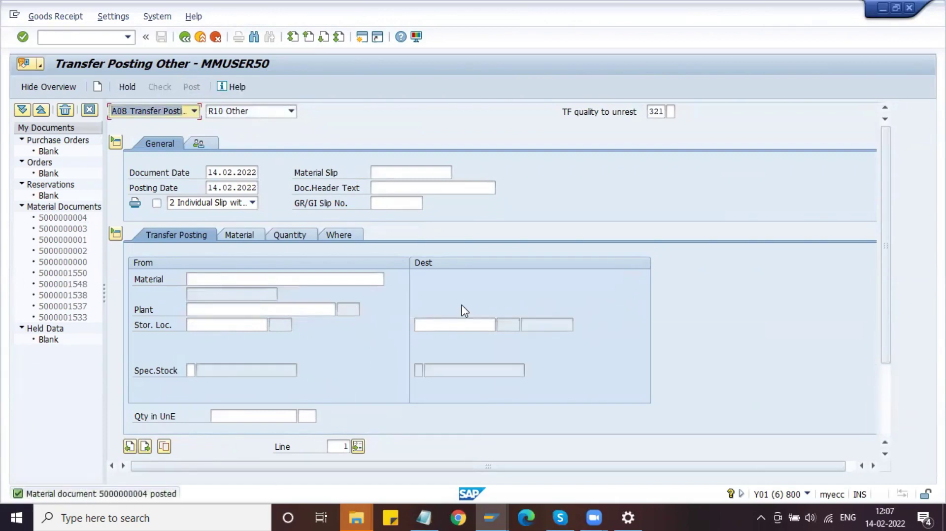
- Refresh the Stock Overview for Break Wire to examine its unrestricted and quality inspection stock
key(alt+Tab)
key(alt+Tab)
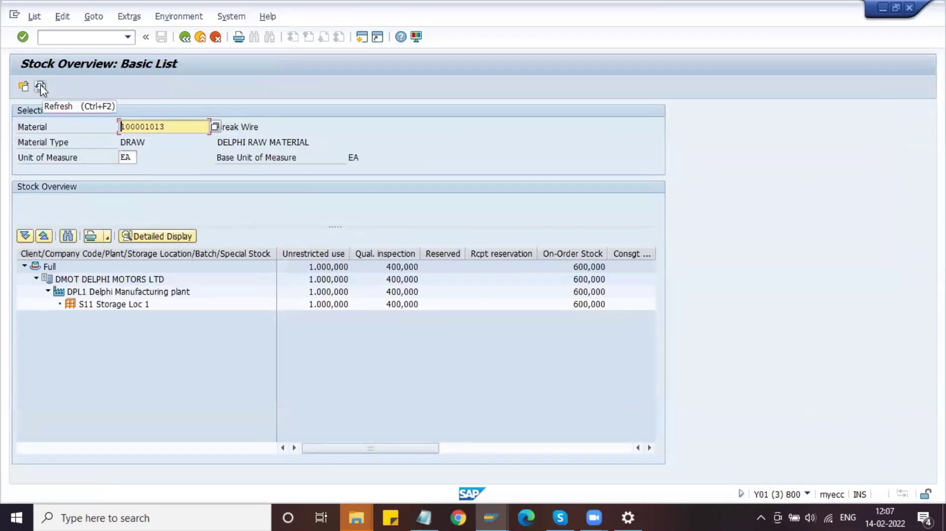
click(40, 86)
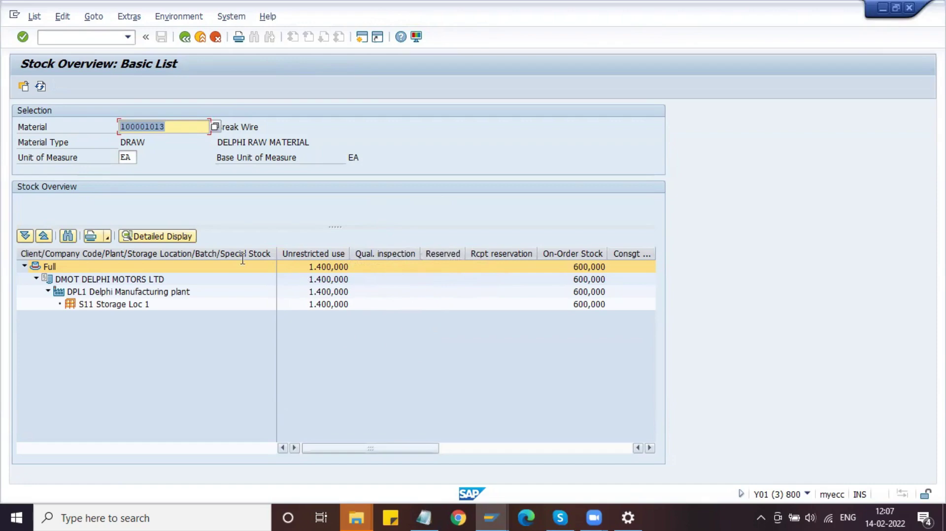
- Switch to the Notepad notes and add the heading "Transfer Postings" below the physical inventory line, followed by blank lines
click(425, 517)
click(143, 153)
key(Return)
key(Return)
key(Return)
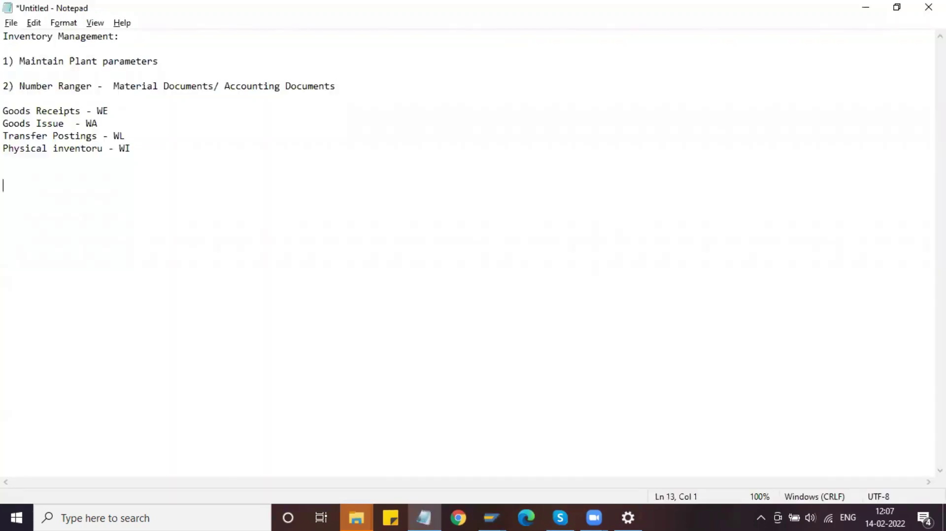
text(Transfer Posting)
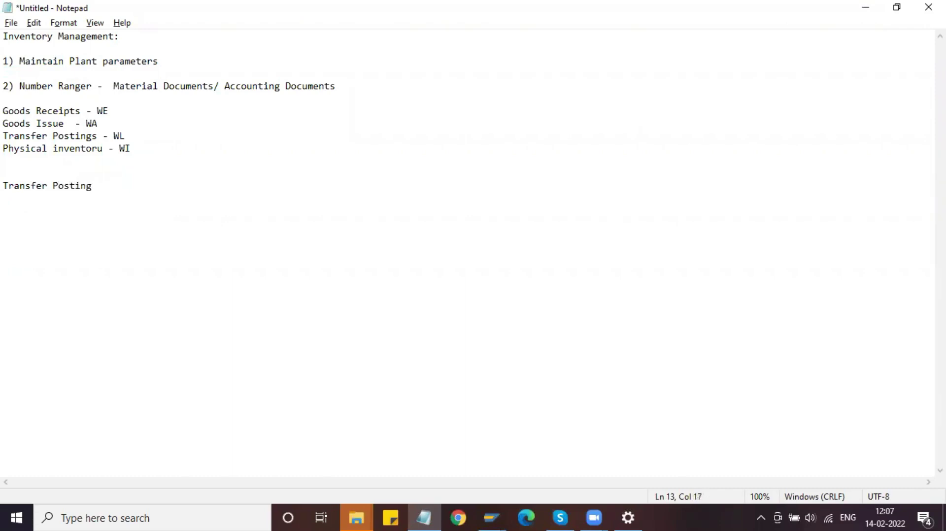
text(s)
key(Return)
key(Return)
key(Return)
- Begin an entry starting with Q under the Transfer Postings heading, removing the trial text and dashes after it
text(U)
key(BackSpace)
text(QI)
key(BackSpace)
key(BackSpace)
key(BackSpace)
key(BackSpace)
key(BackSpace)
key(BackSpace)
key(BackSpace)
key(BackSpace)
key(BackSpace)
key(BackSpace)
key(BackSpace)
text(----------)
key(BackSpace)
key(BackSpace)
key(BackSpace)
key(BackSpace)
key(BackSpace)
key(BackSpace)
key(BackSpace)
key(BackSpace)
key(BackSpace)
key(BackSpace)
key(BackSpace)
key(BackSpace)
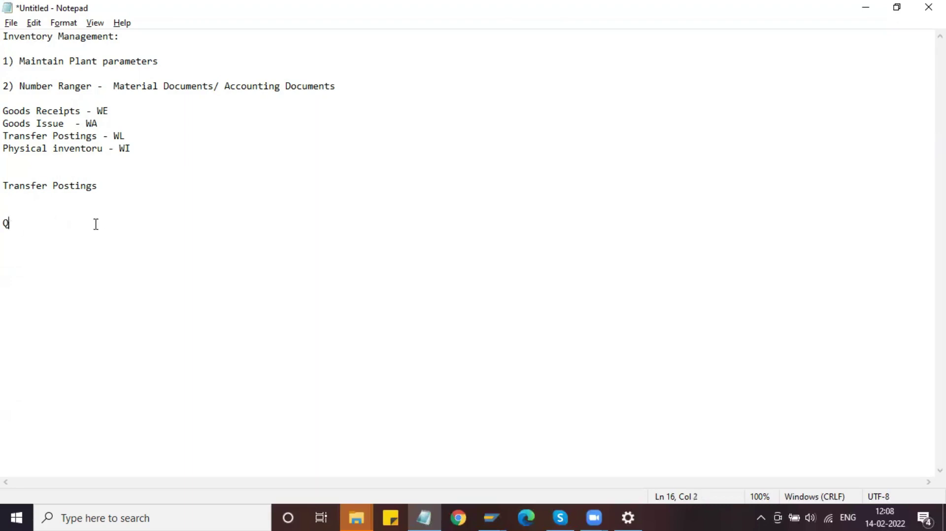